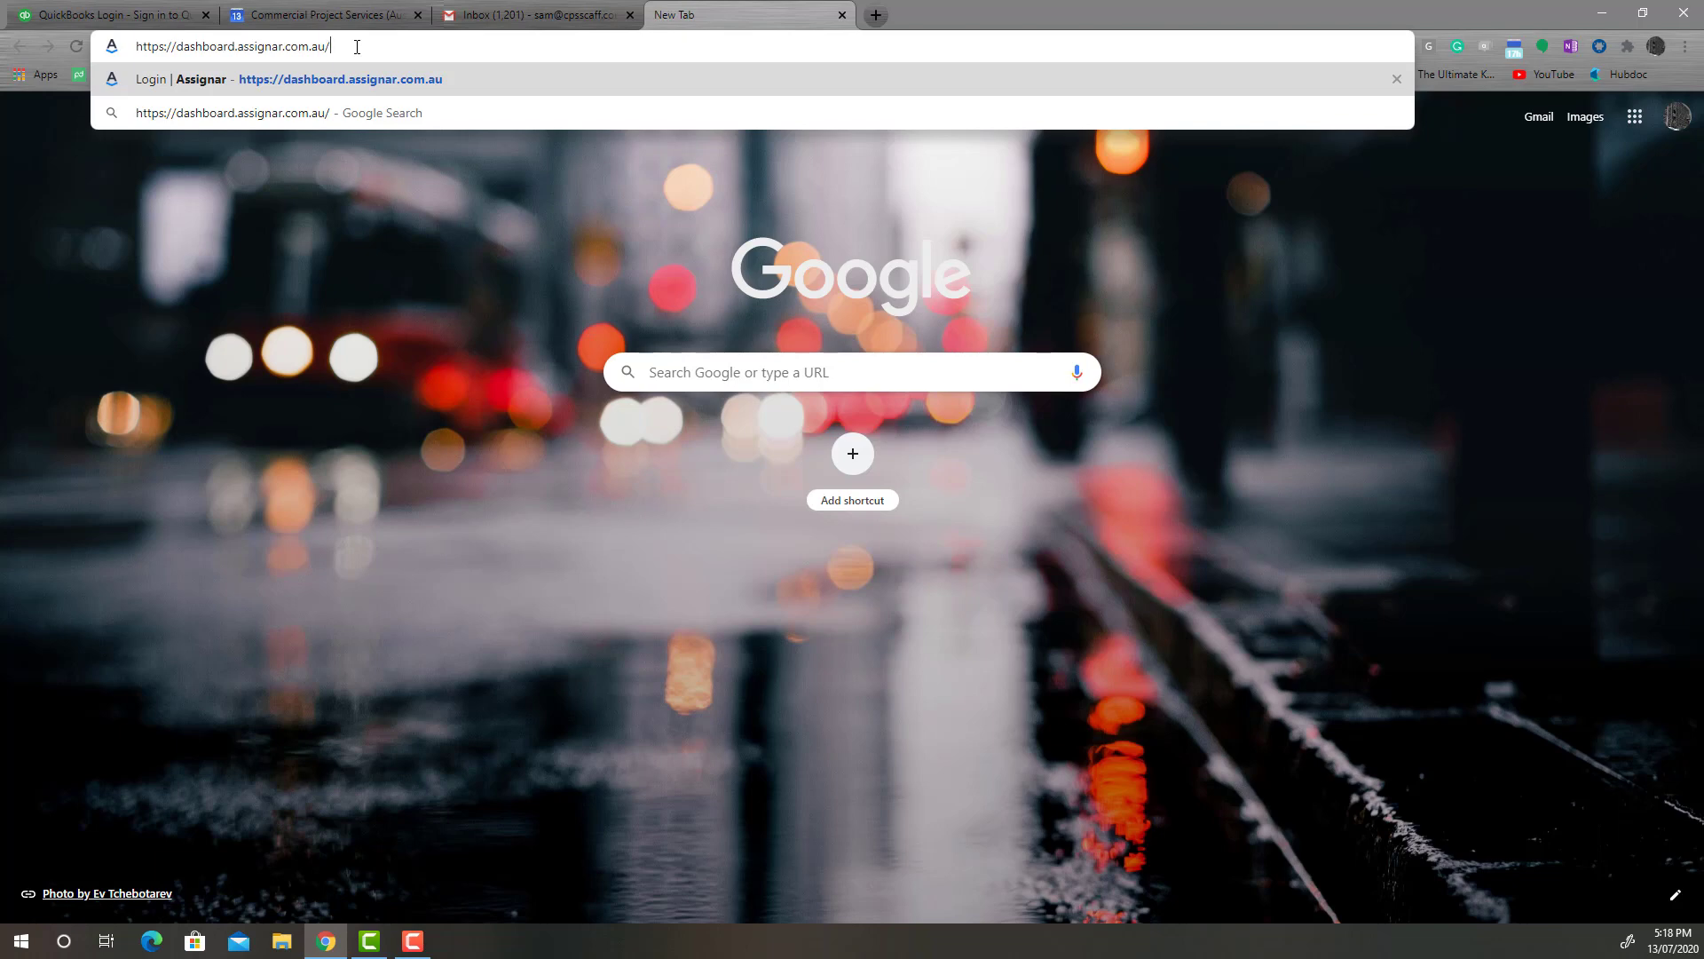
- Open the Assignar dashboard site and log in with the prefilled client ID, username and password
key(Return)
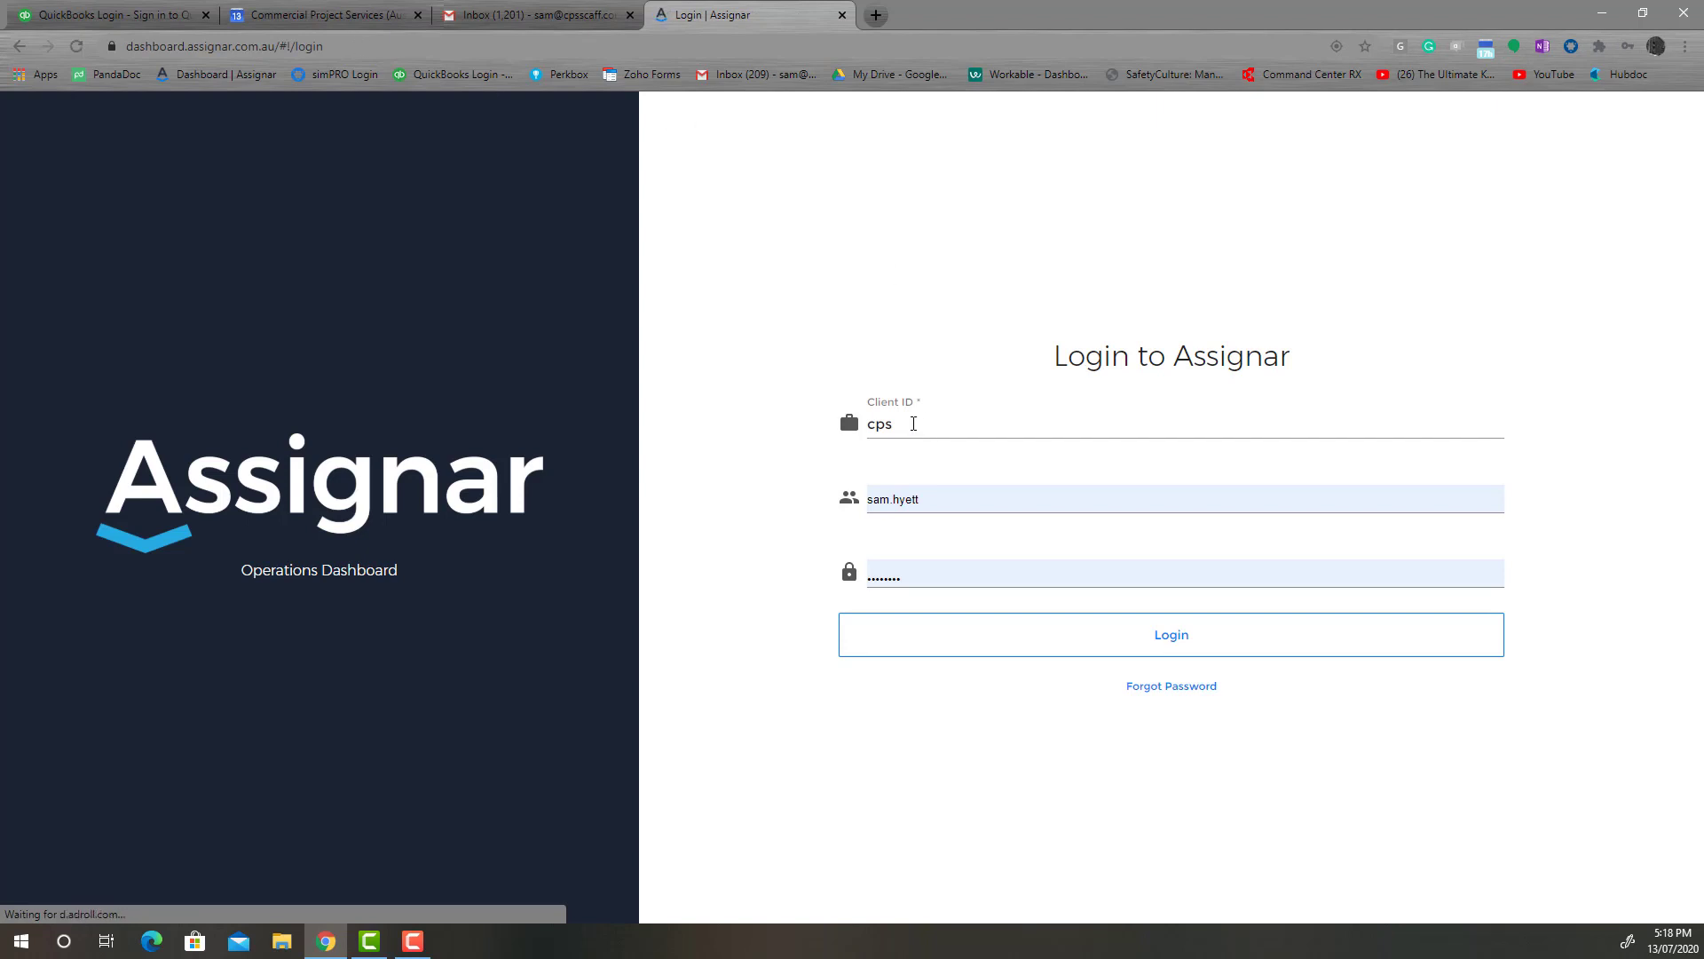
click(902, 424)
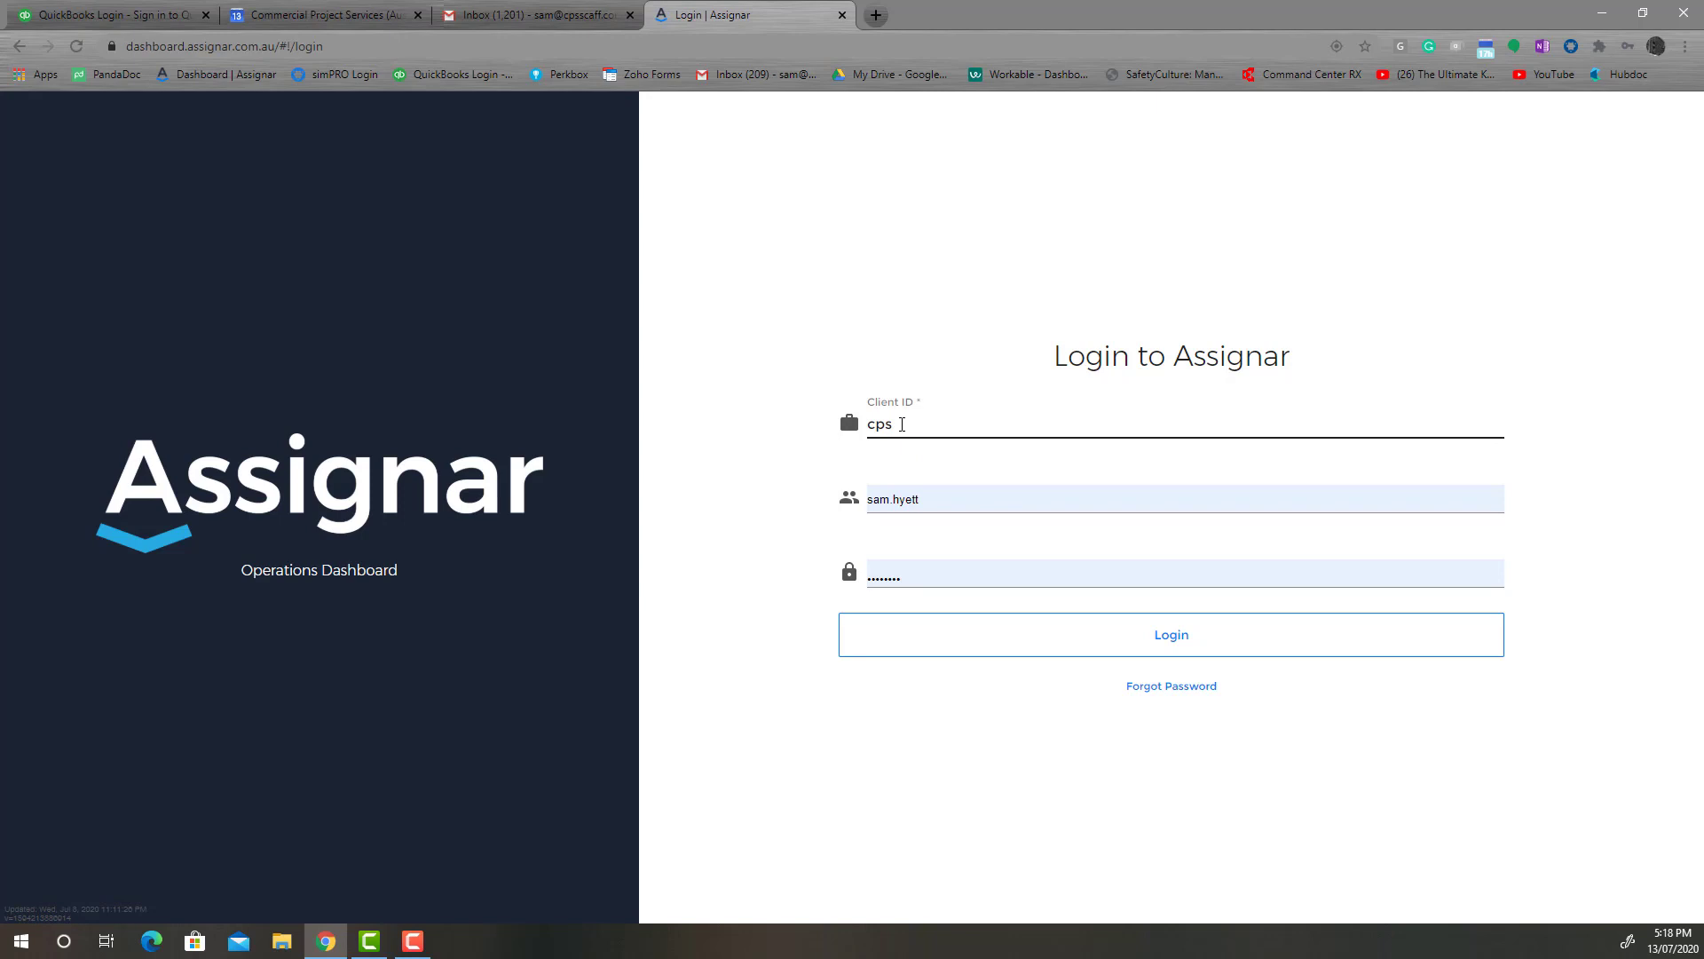
click(992, 508)
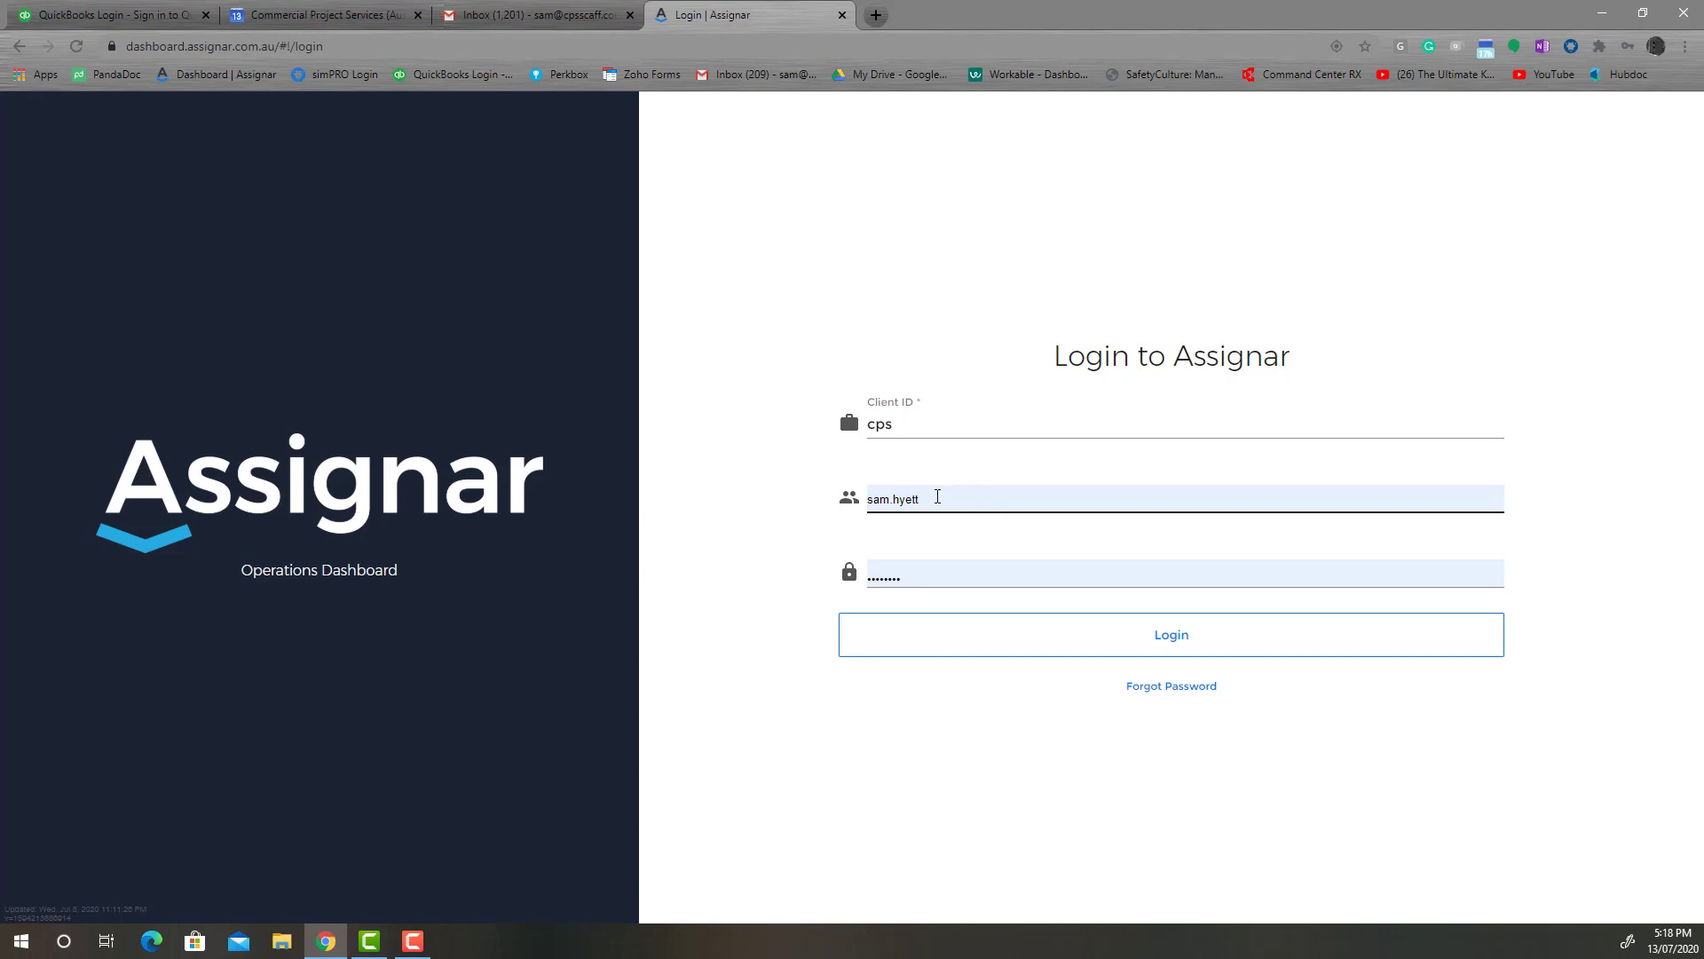
click(924, 578)
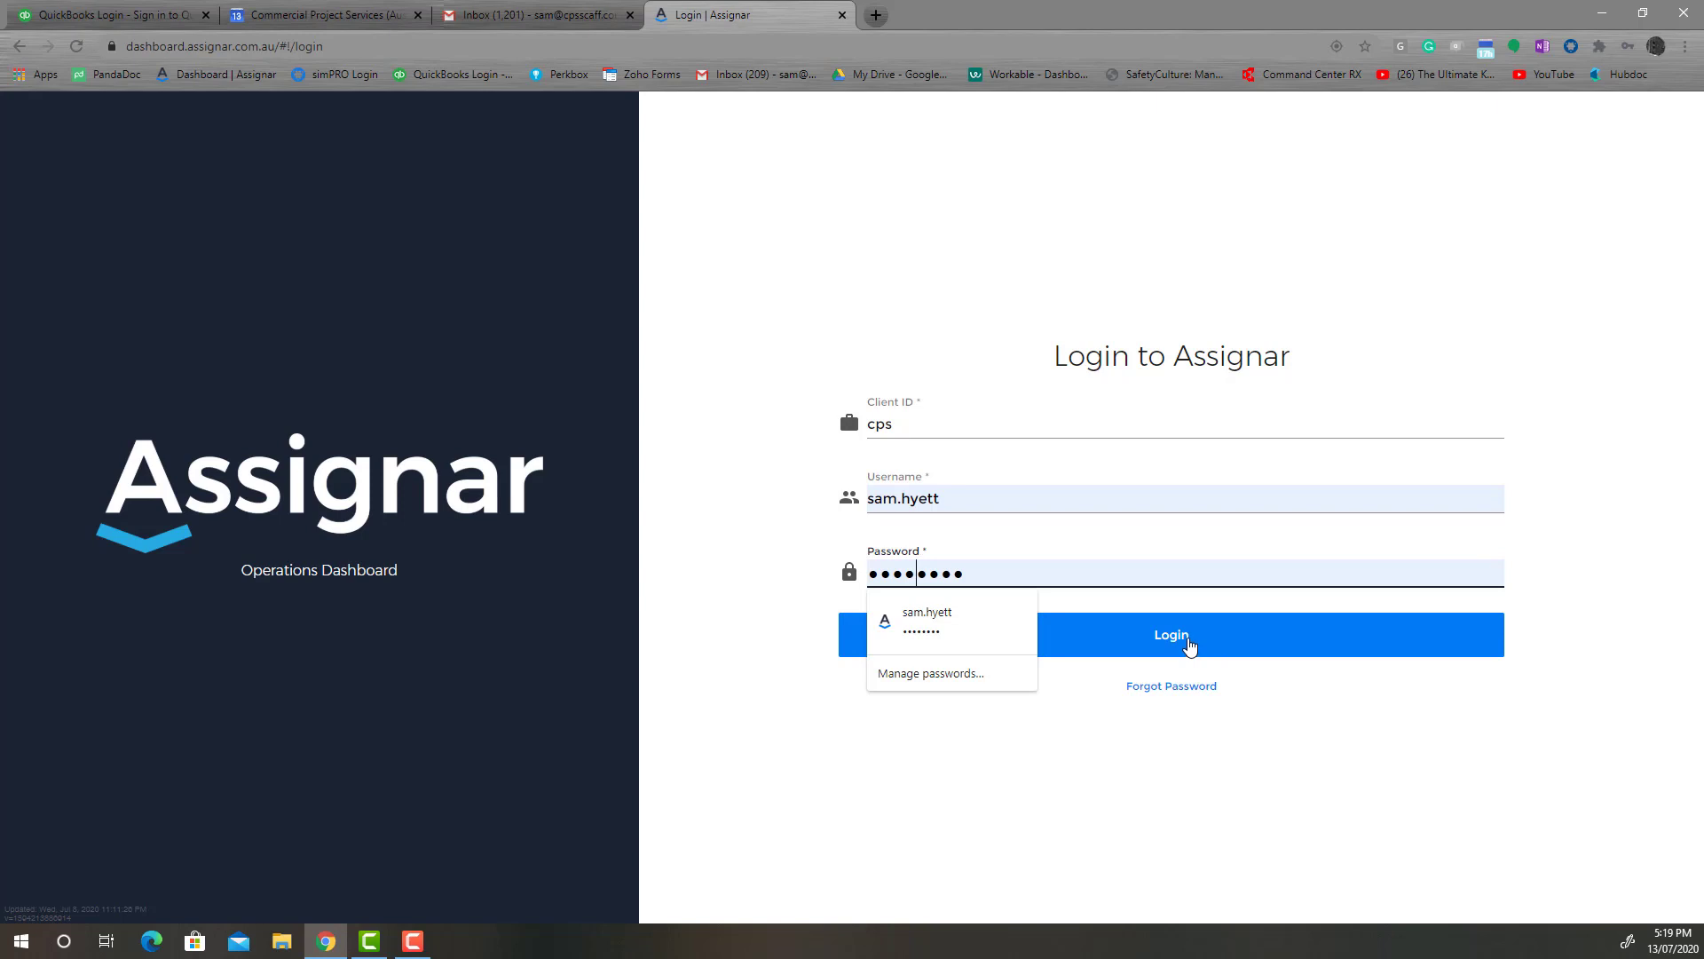
click(1191, 646)
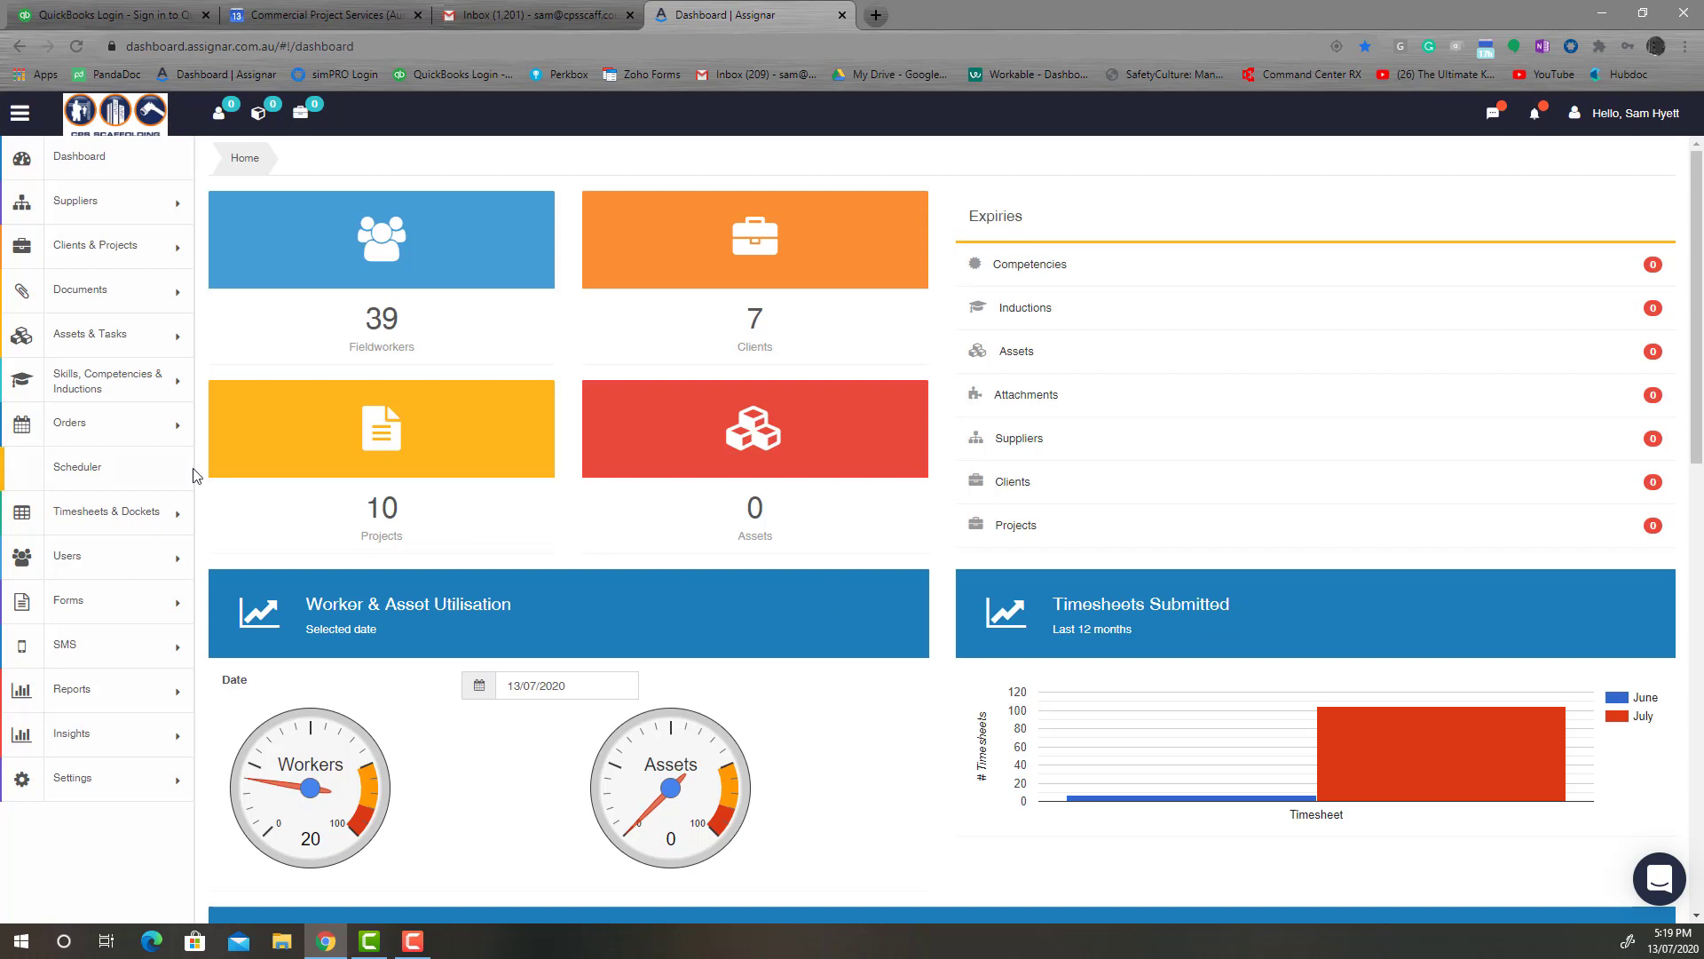
- Open the orders list and start a new order
click(90, 425)
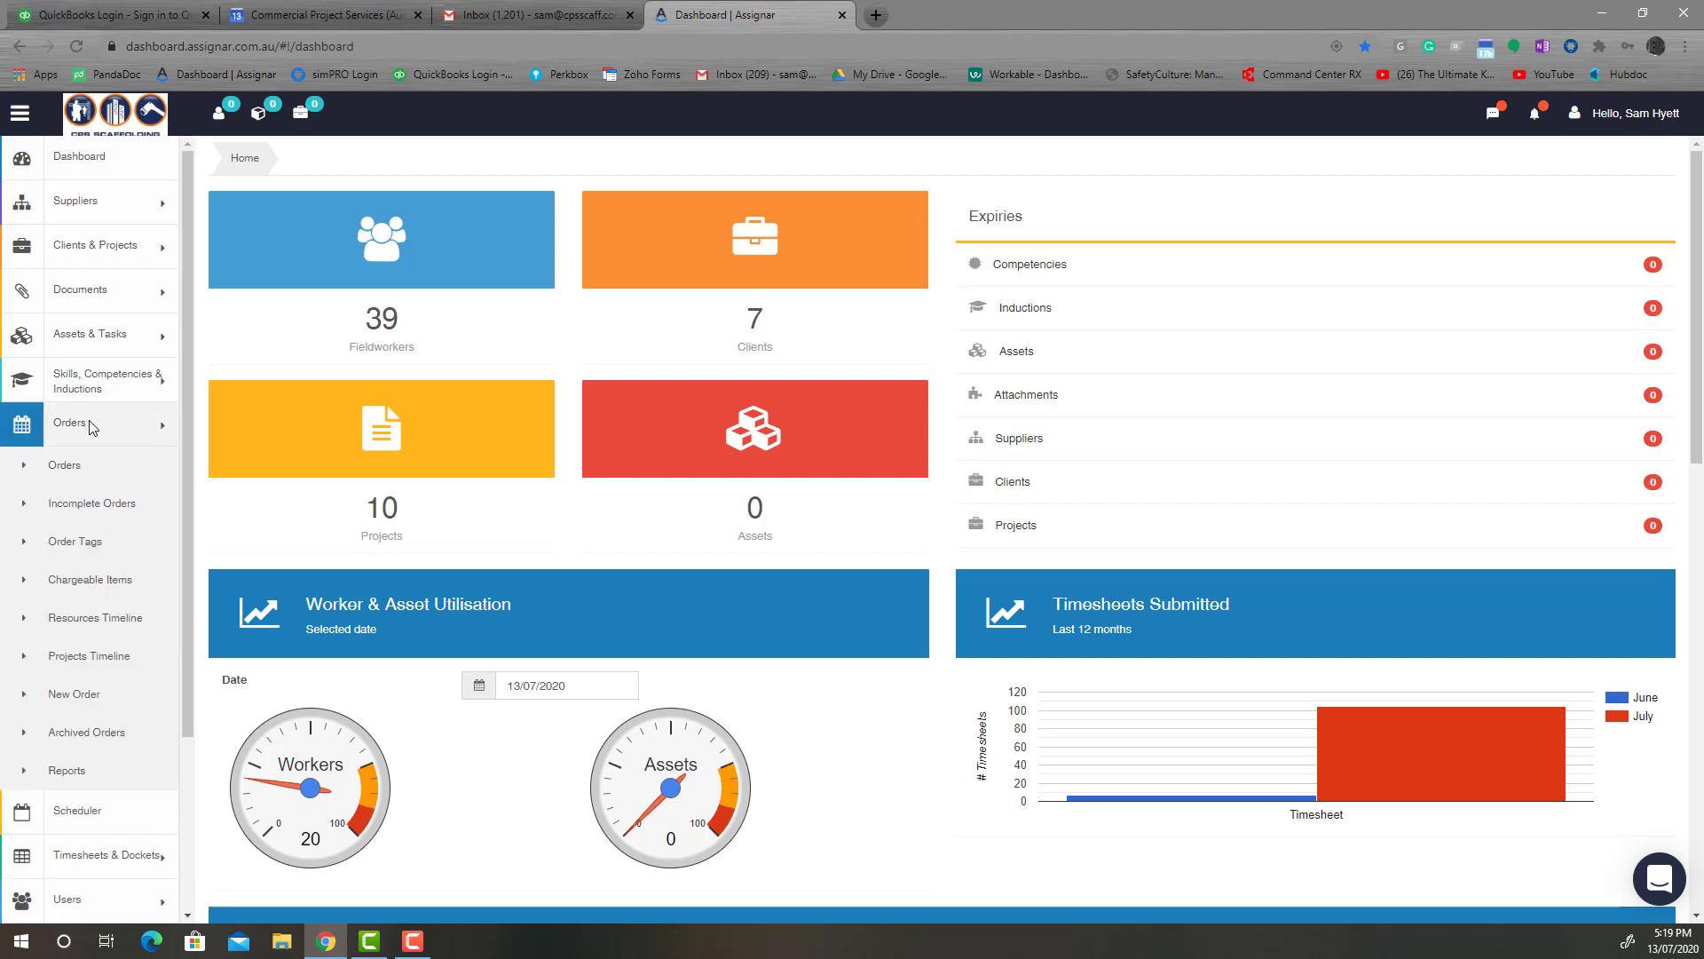
click(58, 473)
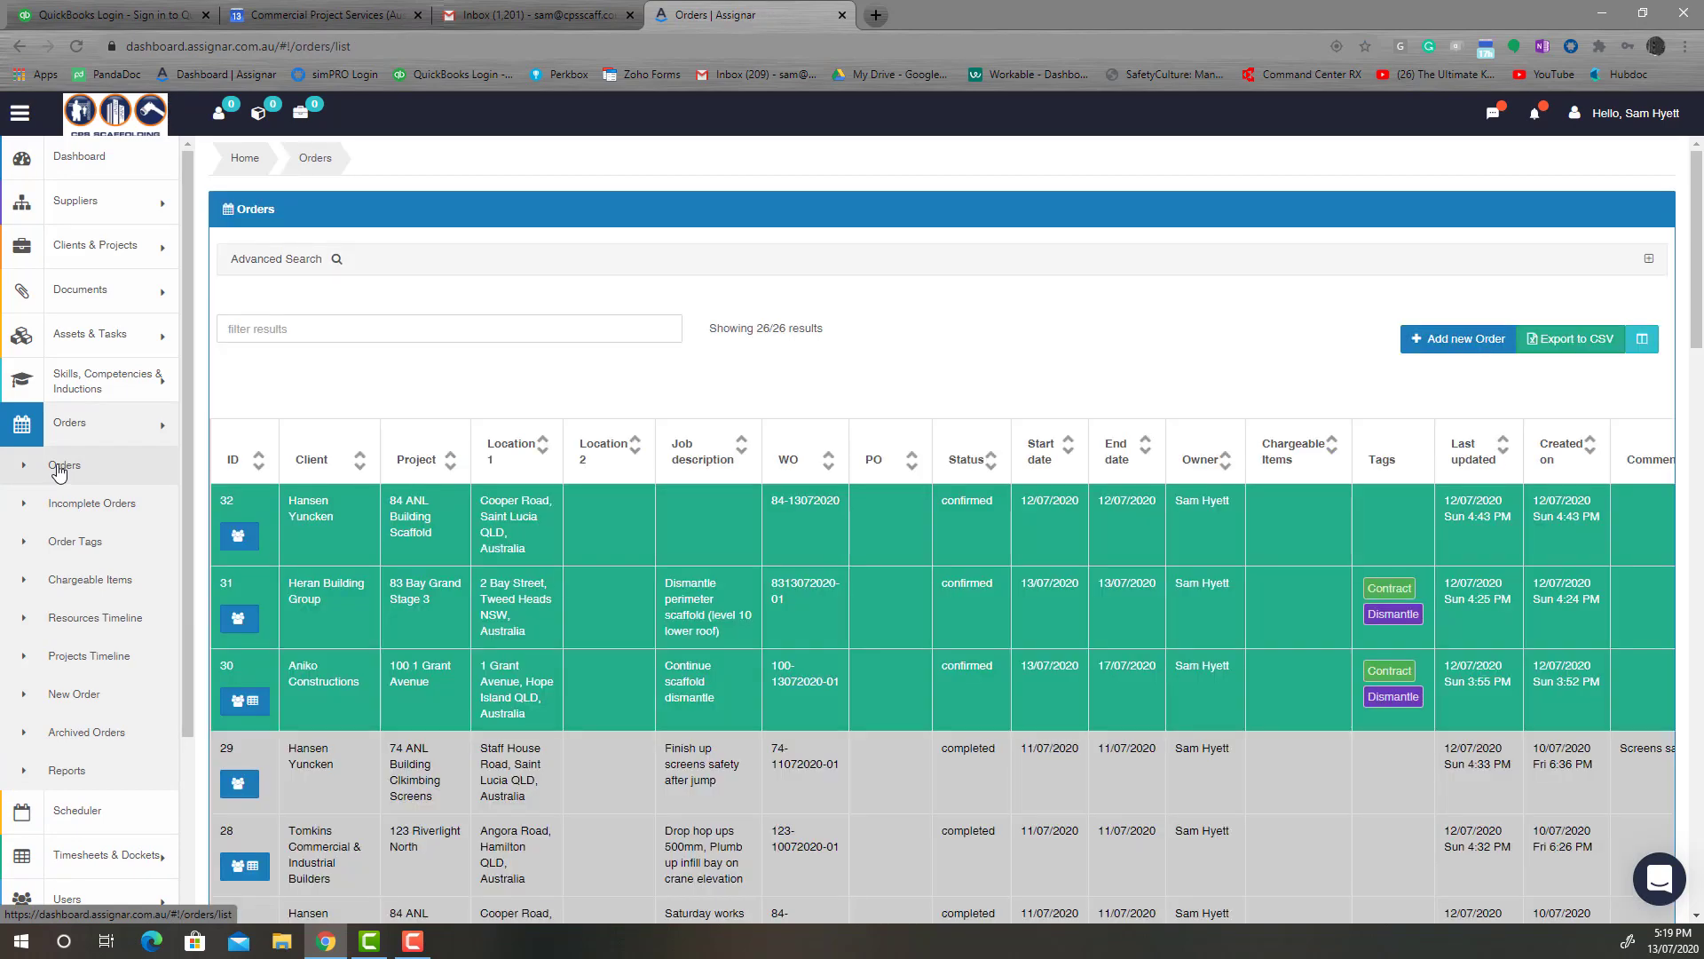
scroll(873, 685, down, 5)
scroll(874, 684, up, 5)
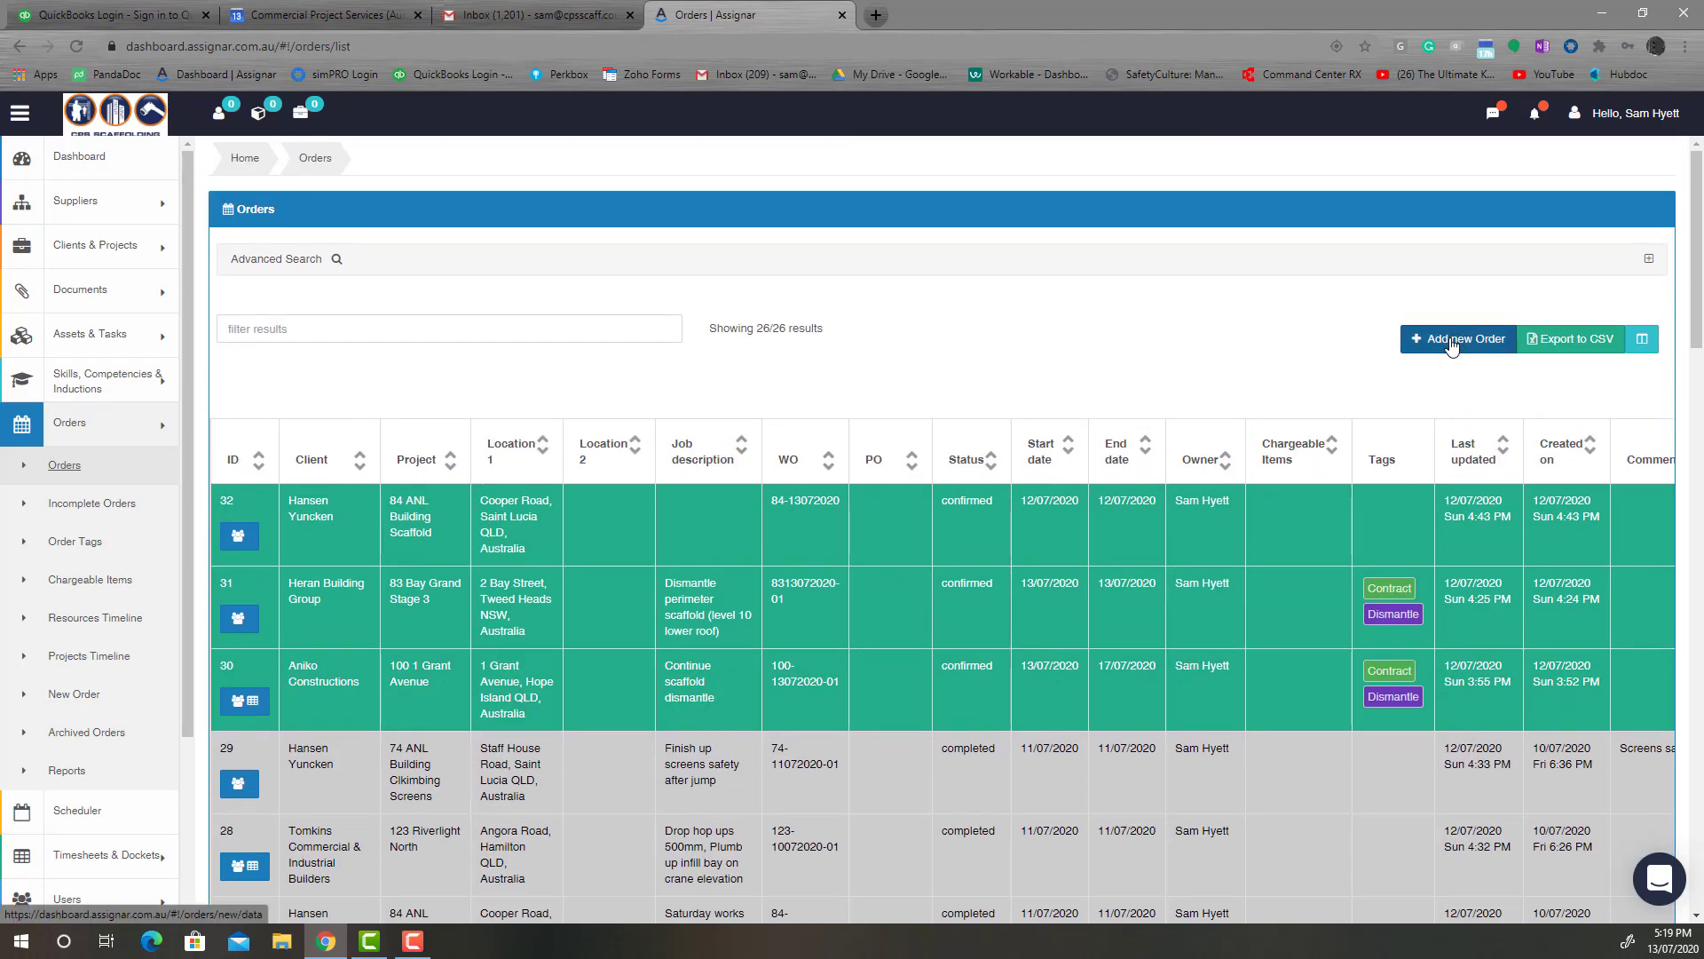
click(1453, 344)
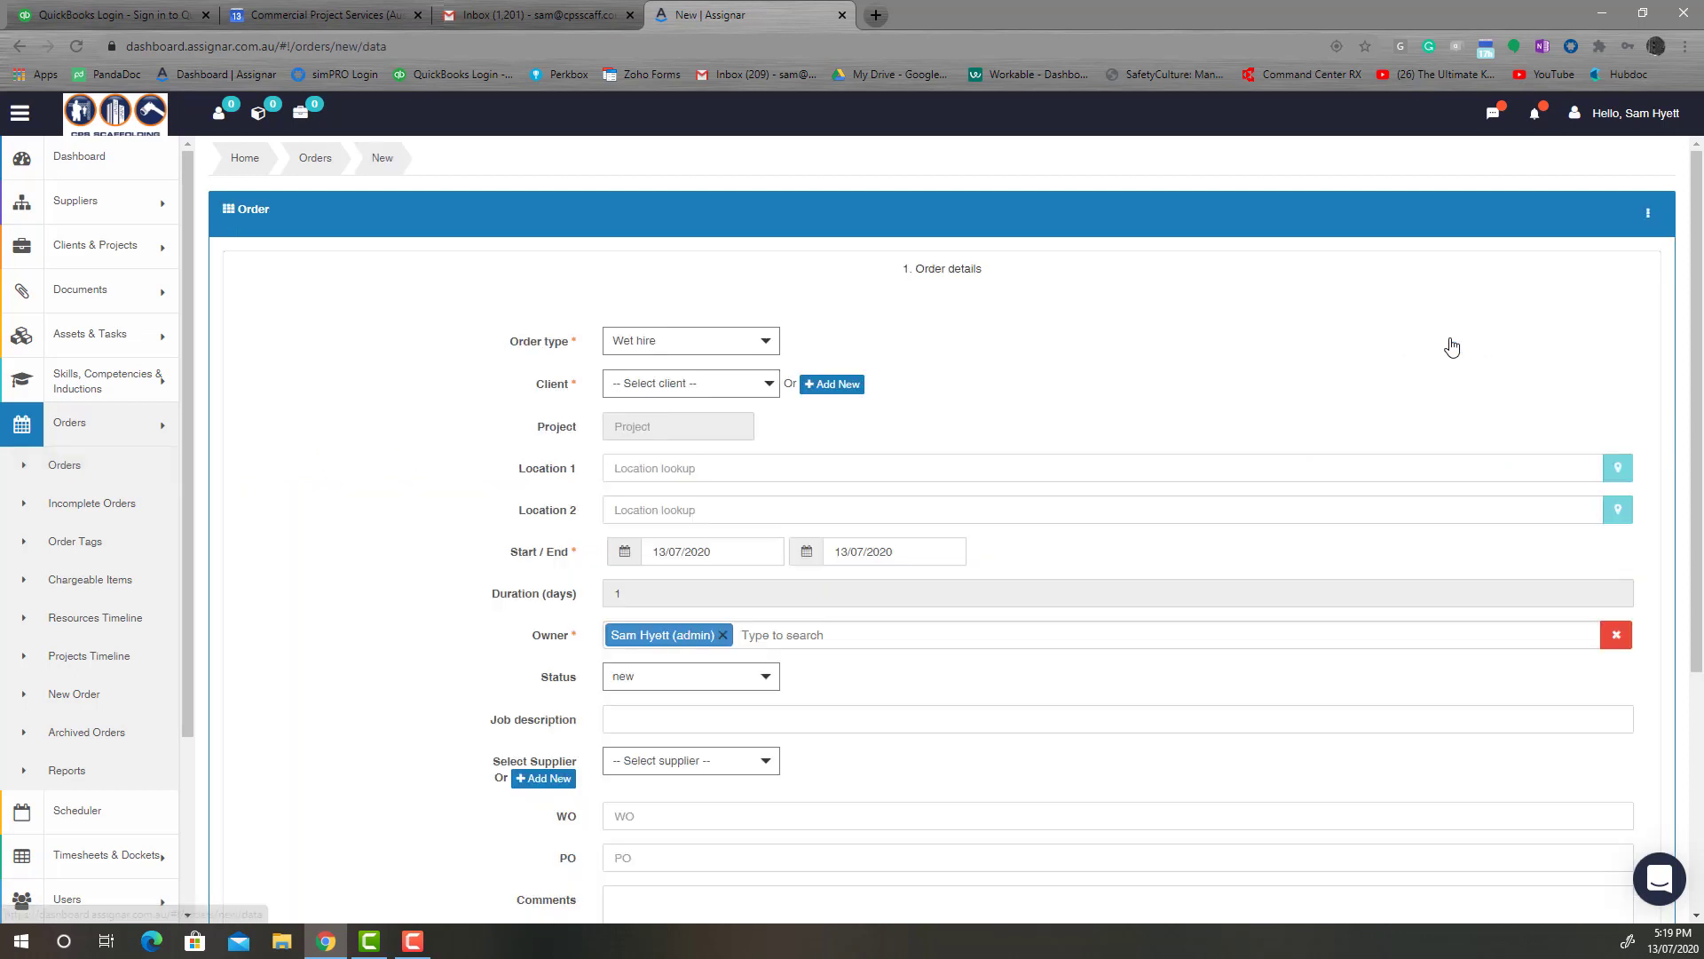
- Set the order's client to Tomkins Commercial & Industrial Builders and its project to 123 Riverlight North
click(716, 391)
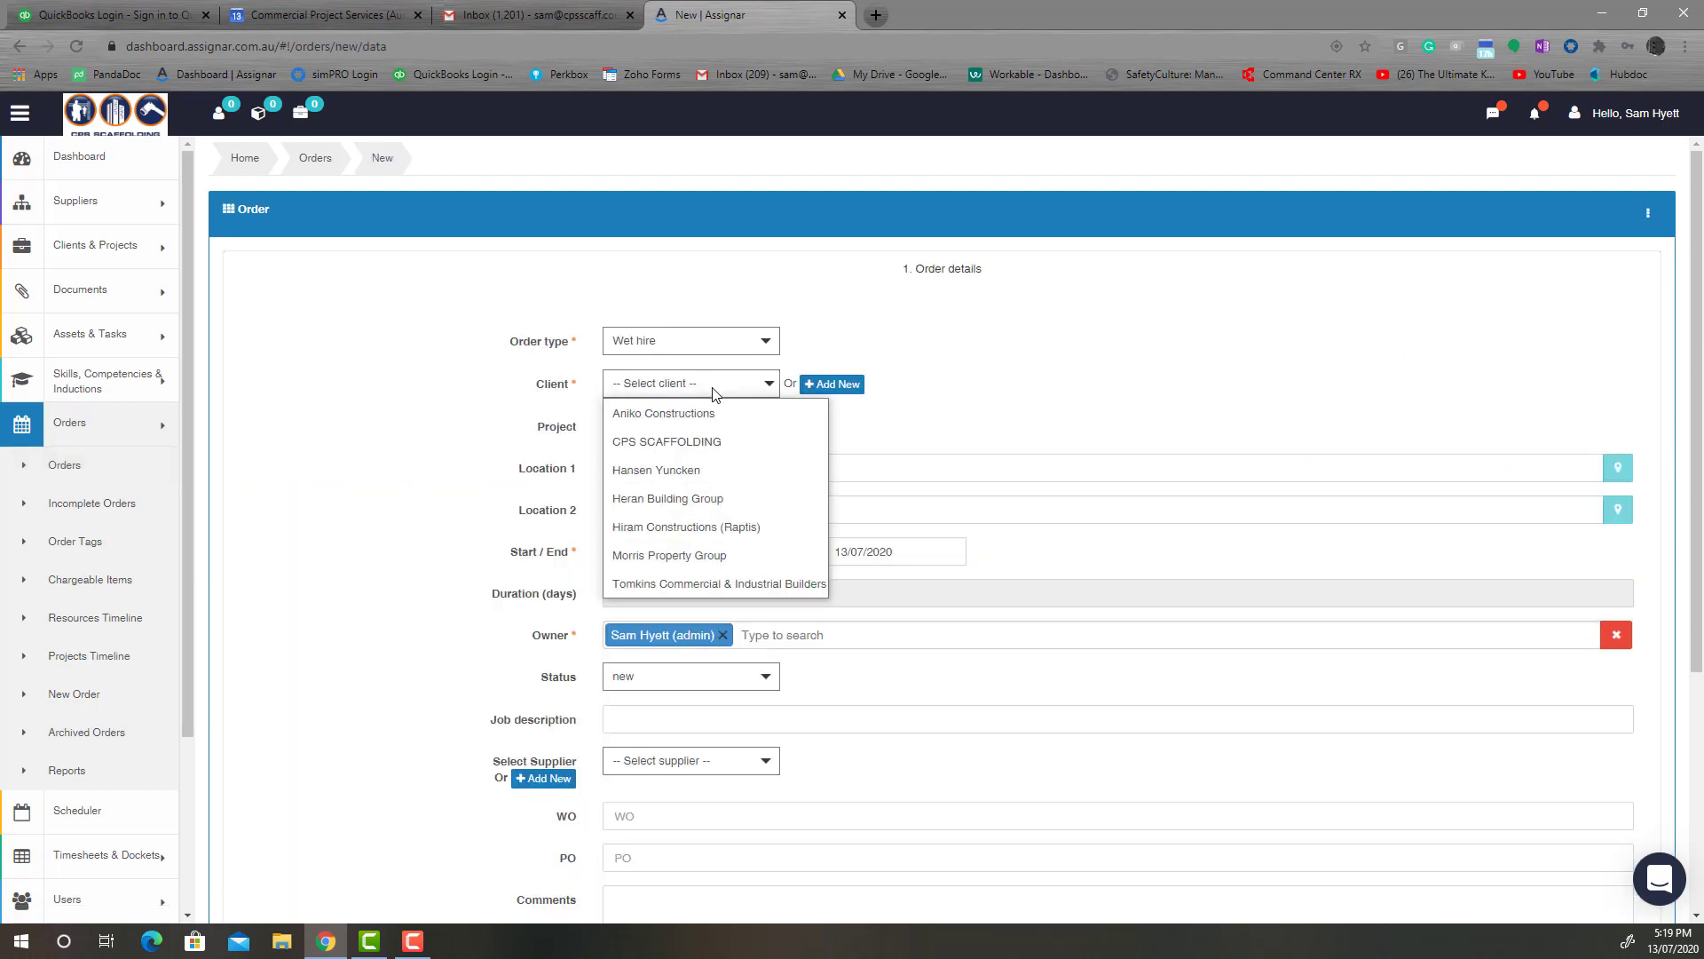
click(735, 583)
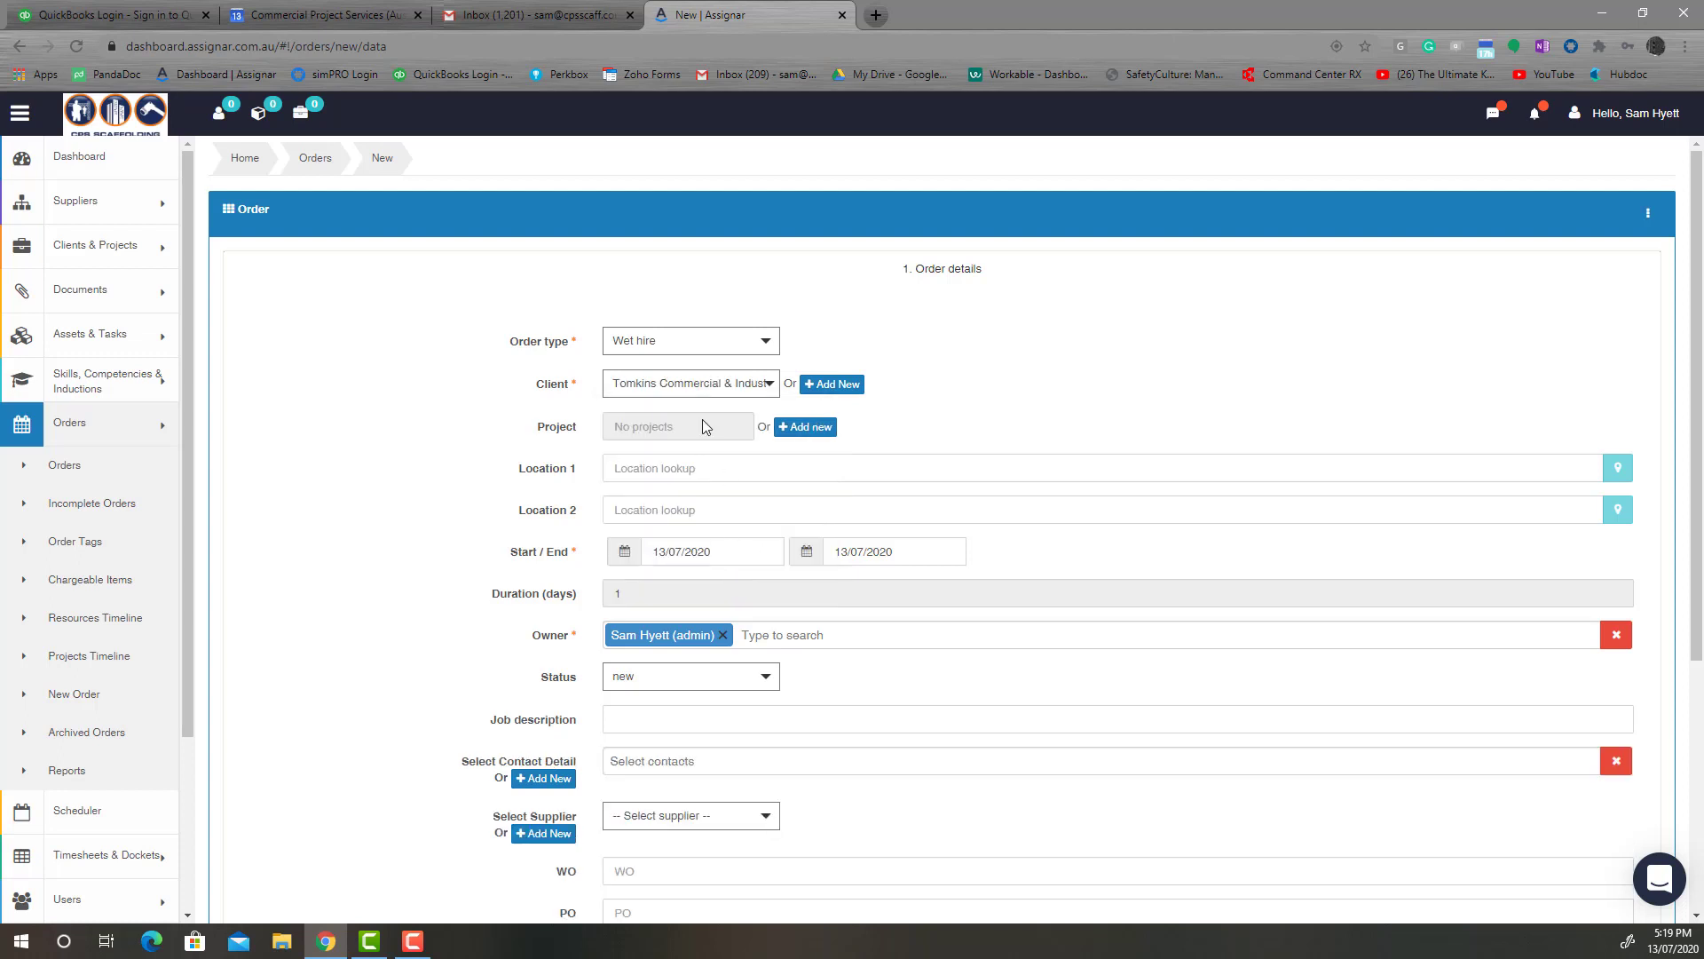
click(711, 425)
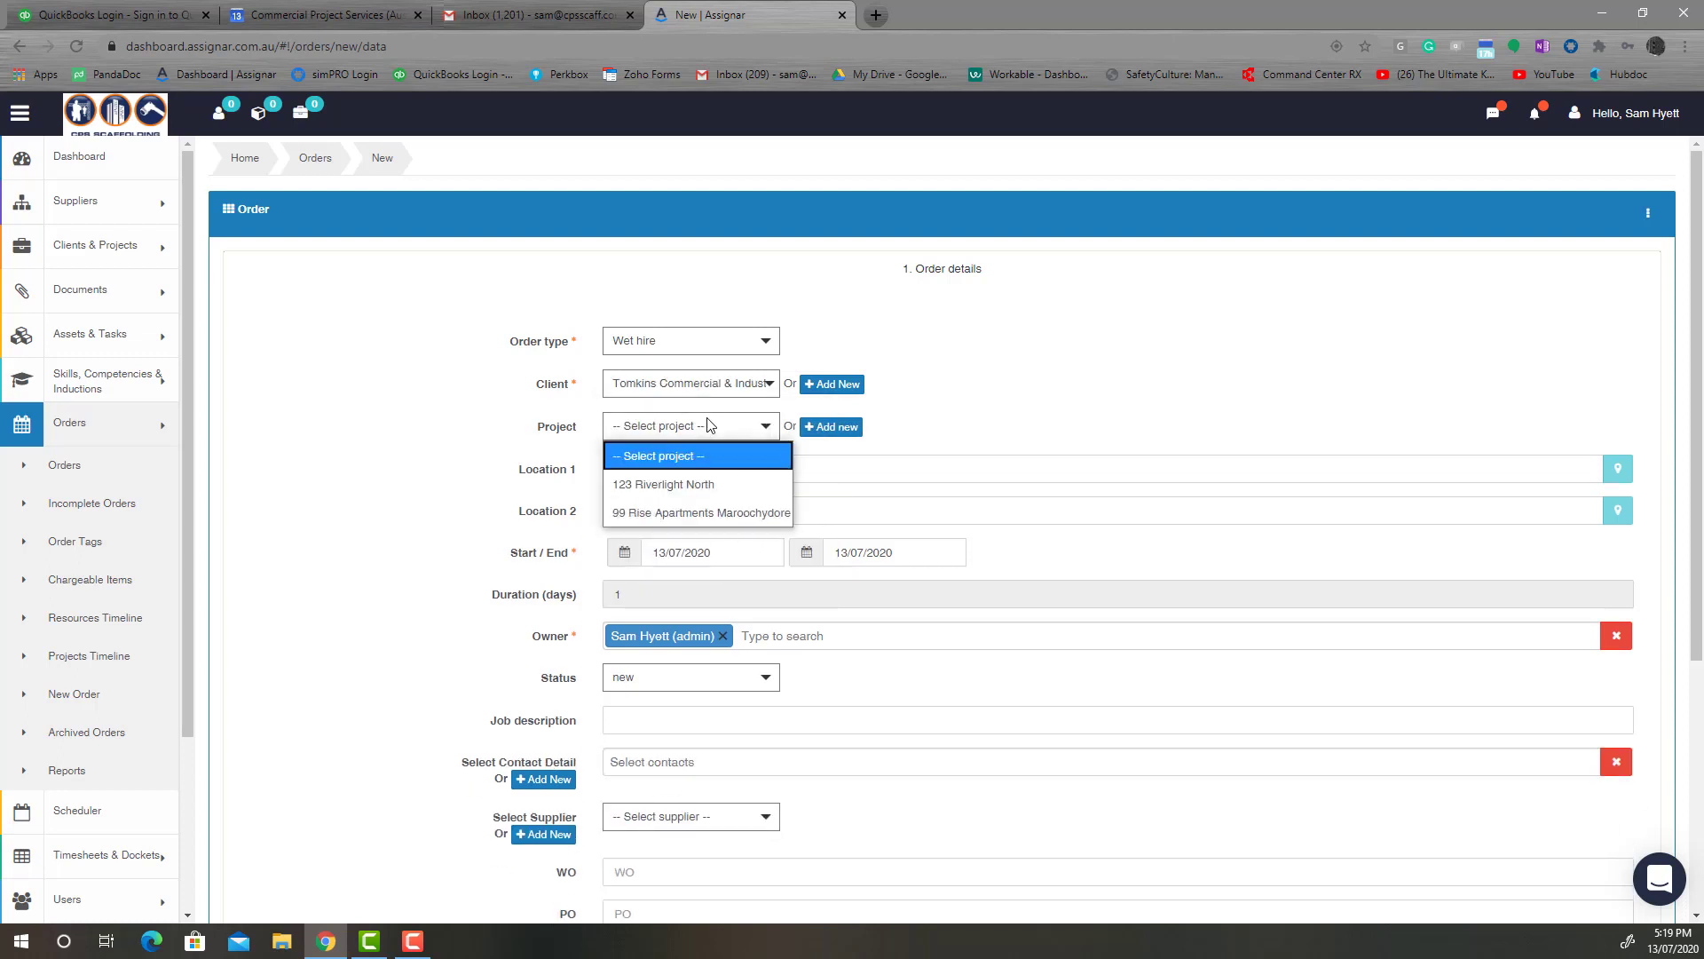
click(704, 486)
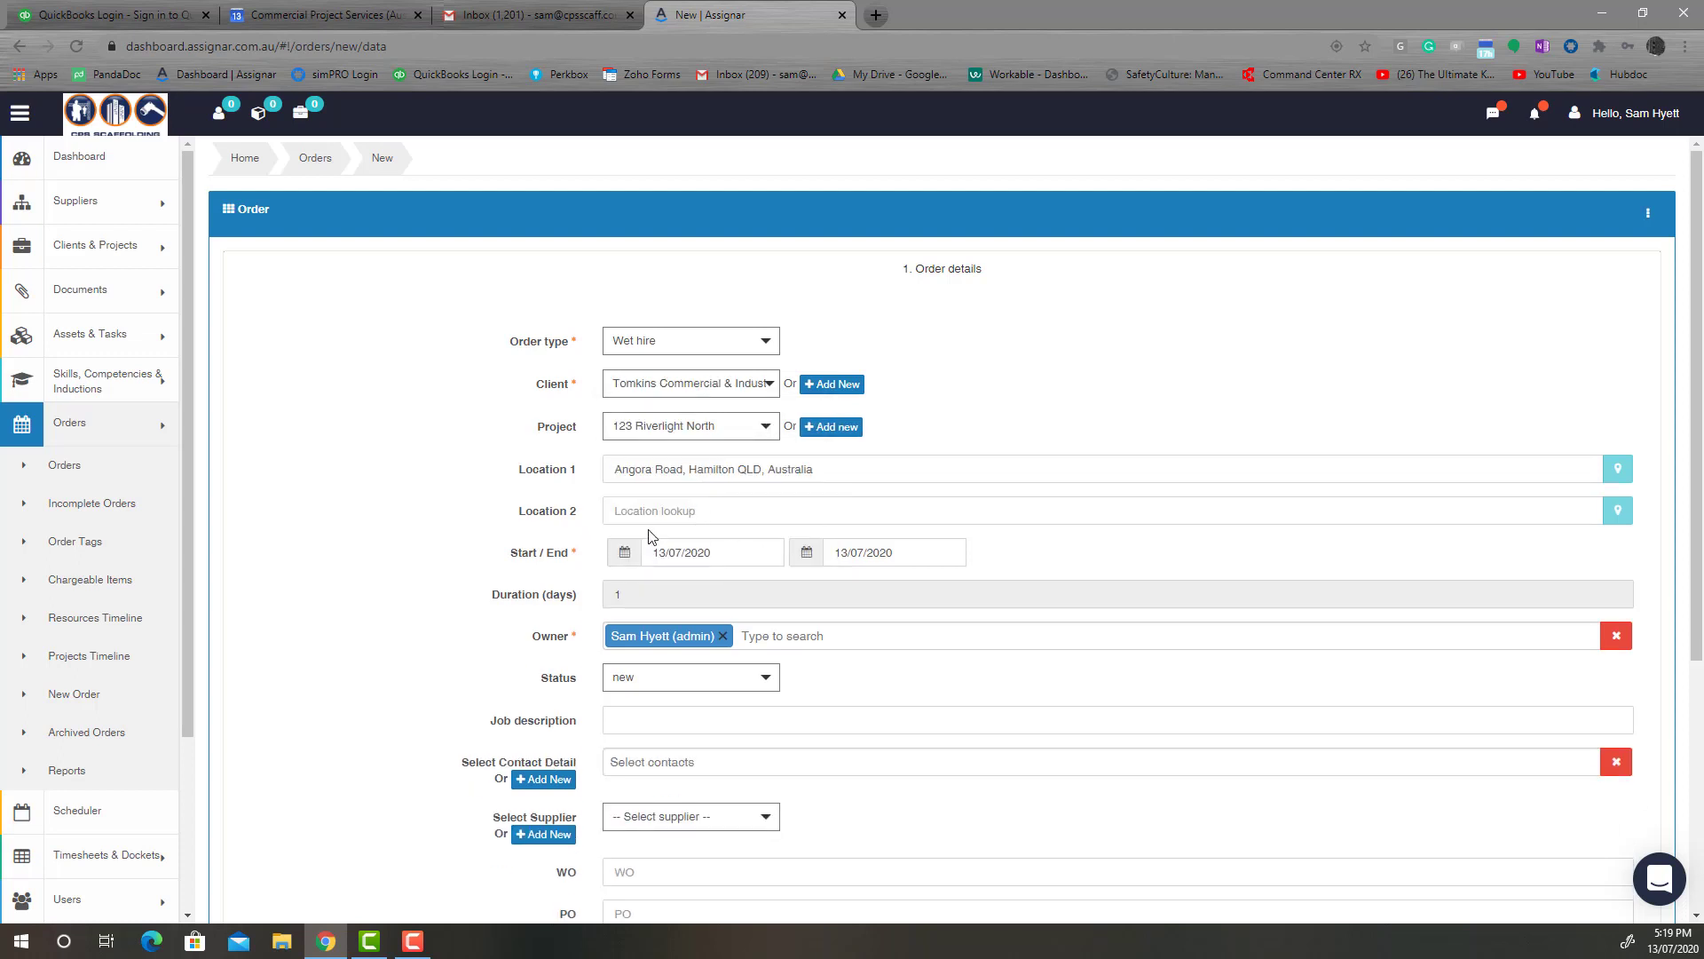
- Set the order's start date to 14/07/2020 and its status to confirmed
scroll(755, 497, down, 2)
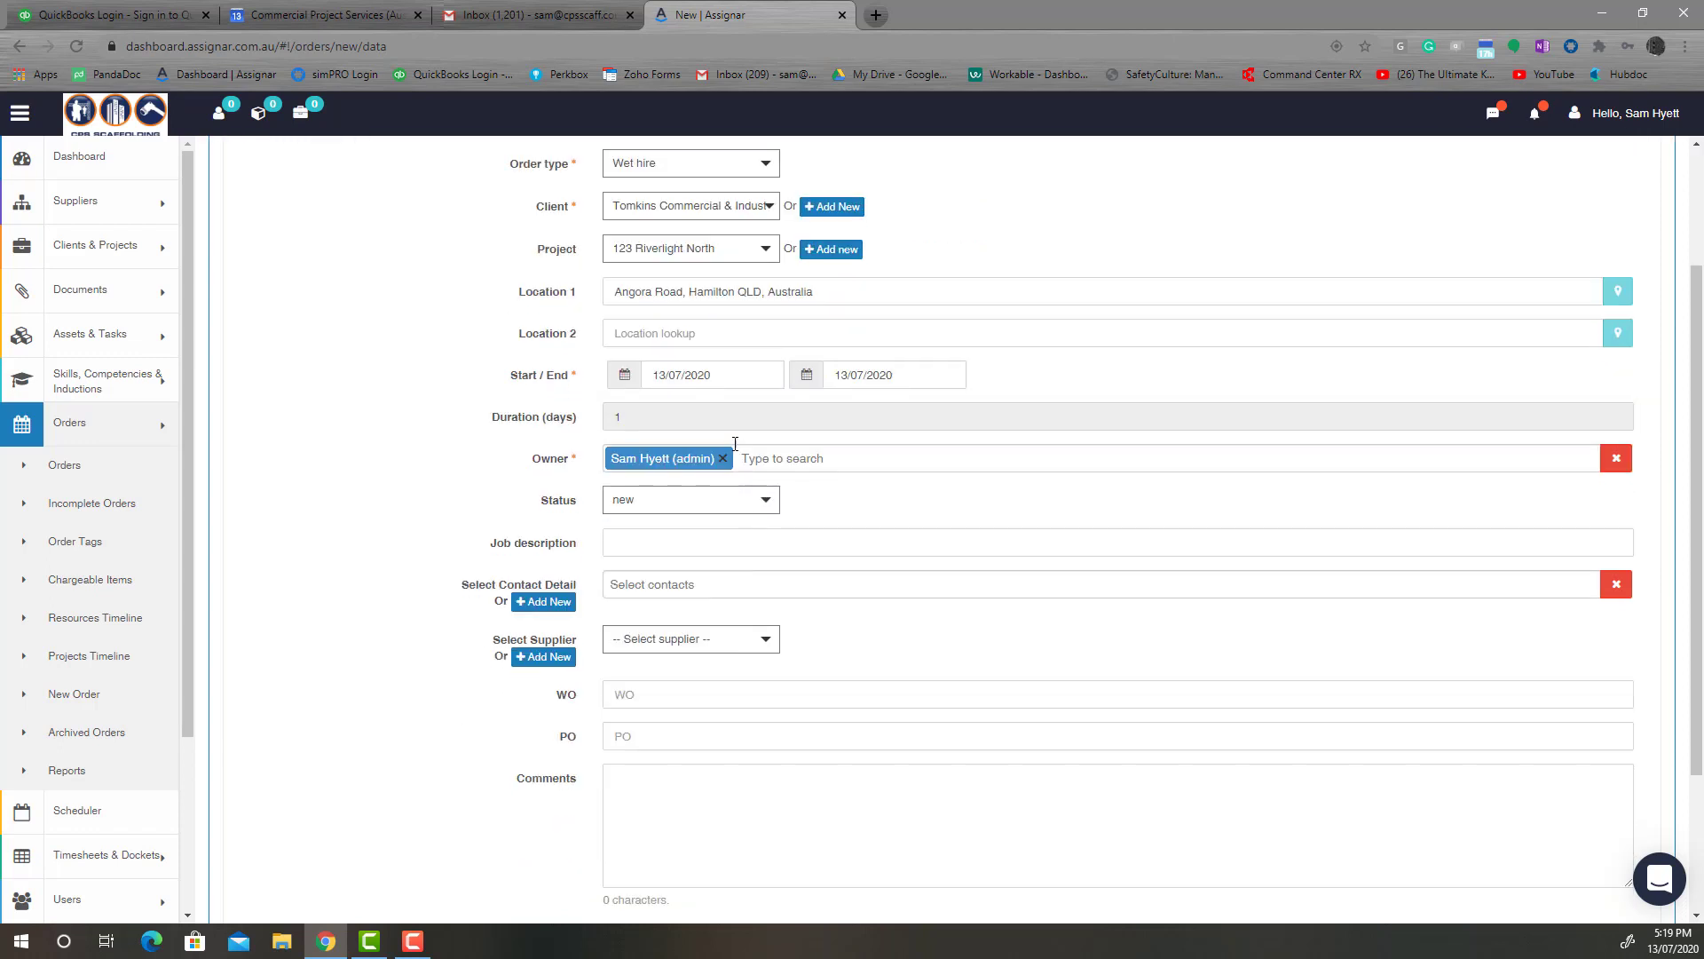
click(721, 373)
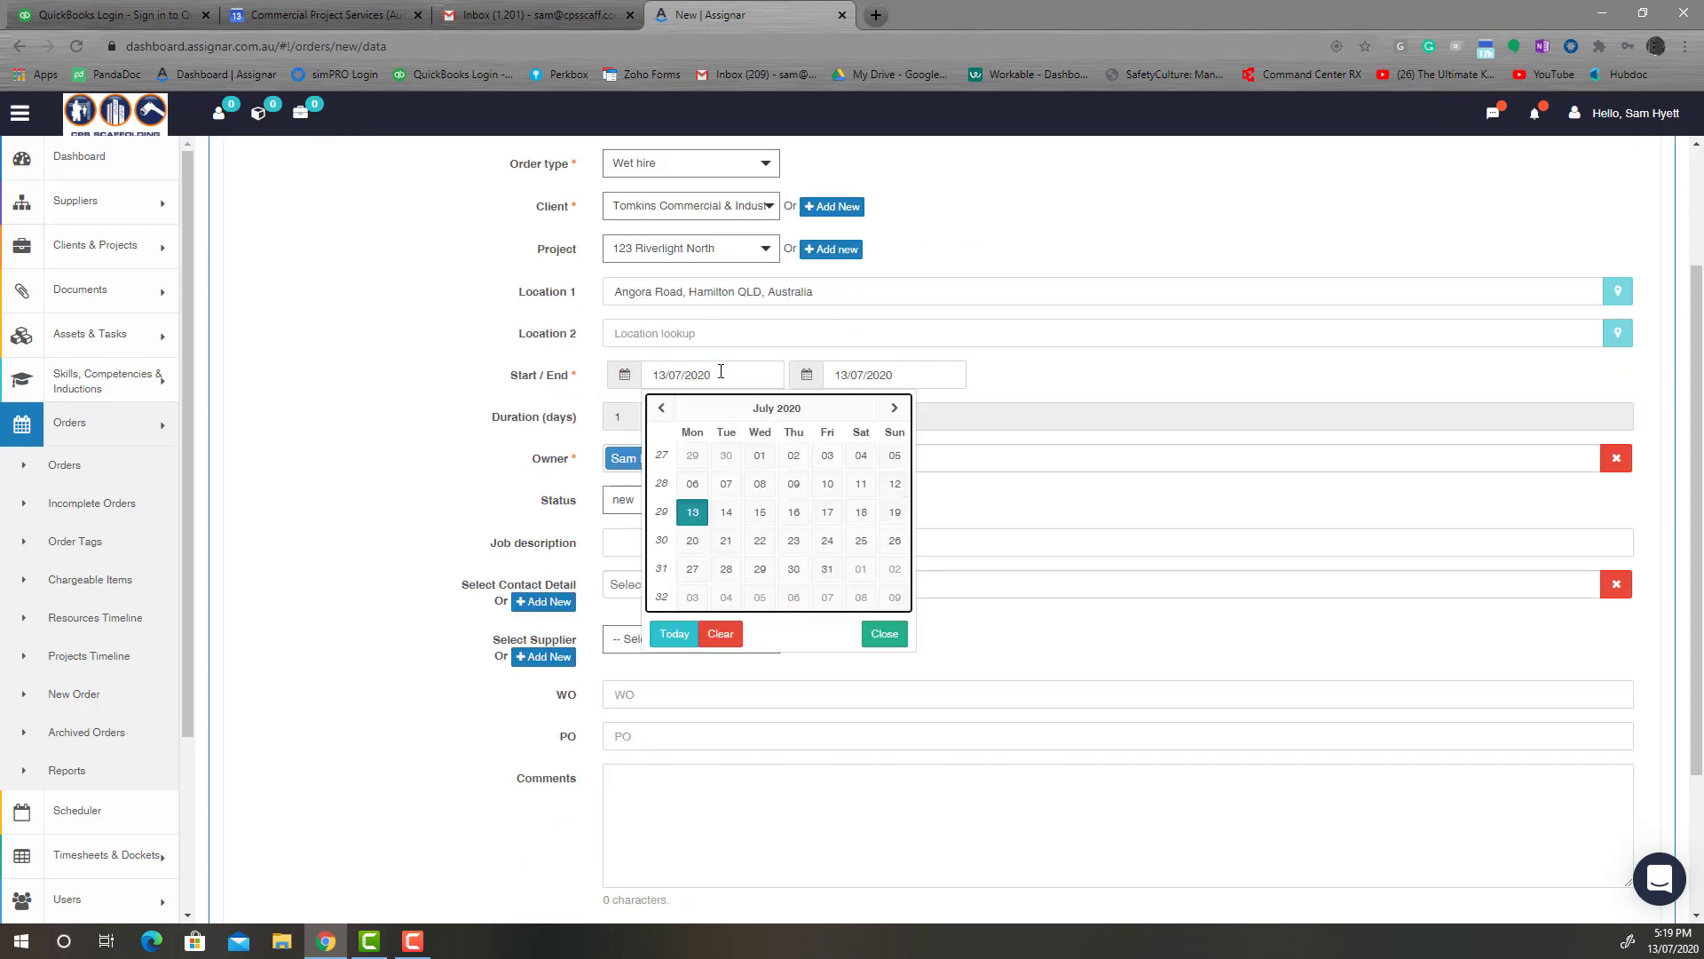
click(729, 511)
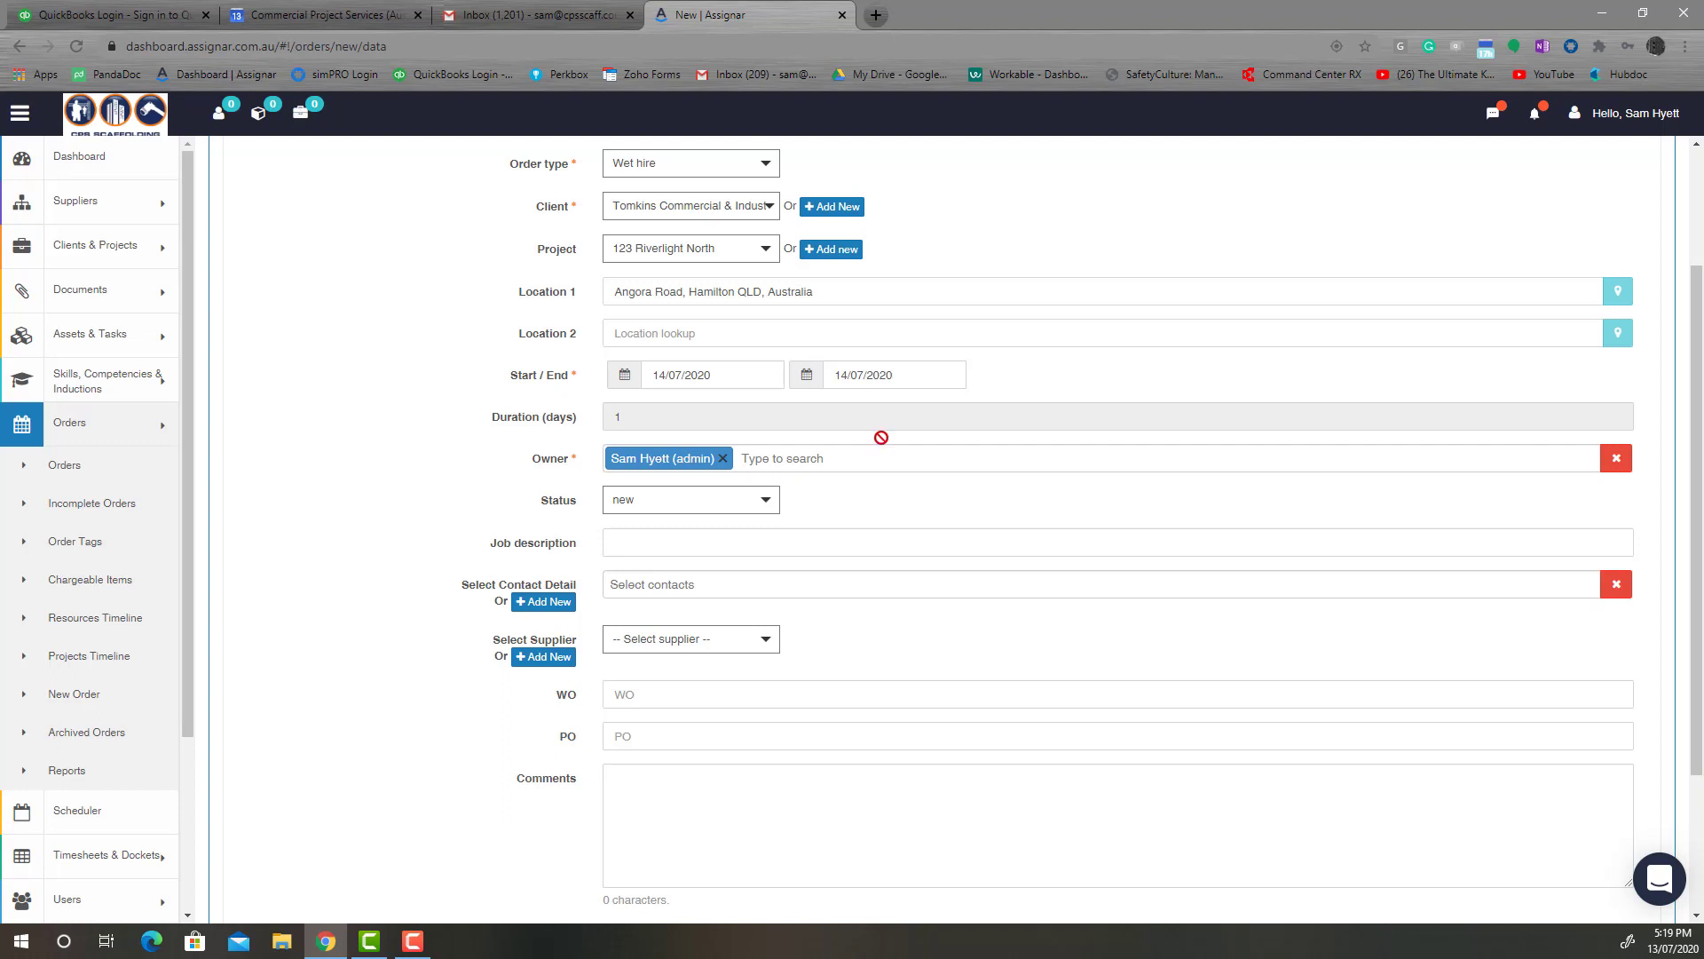
scroll(863, 467, down, 2)
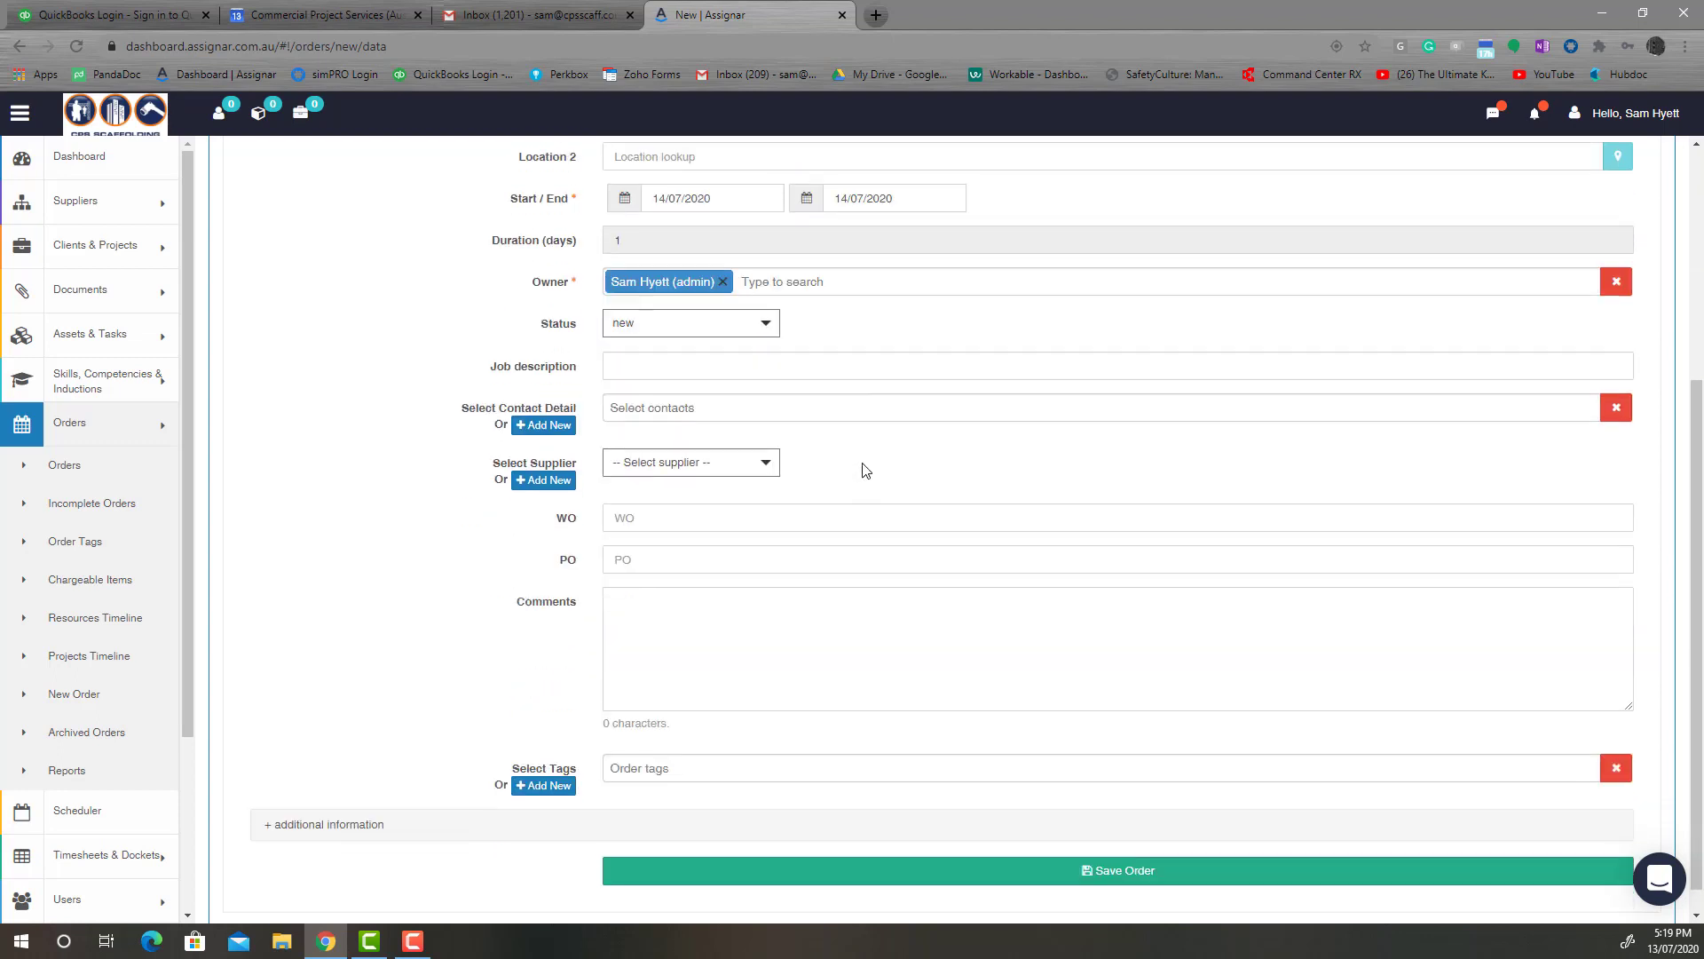
click(746, 329)
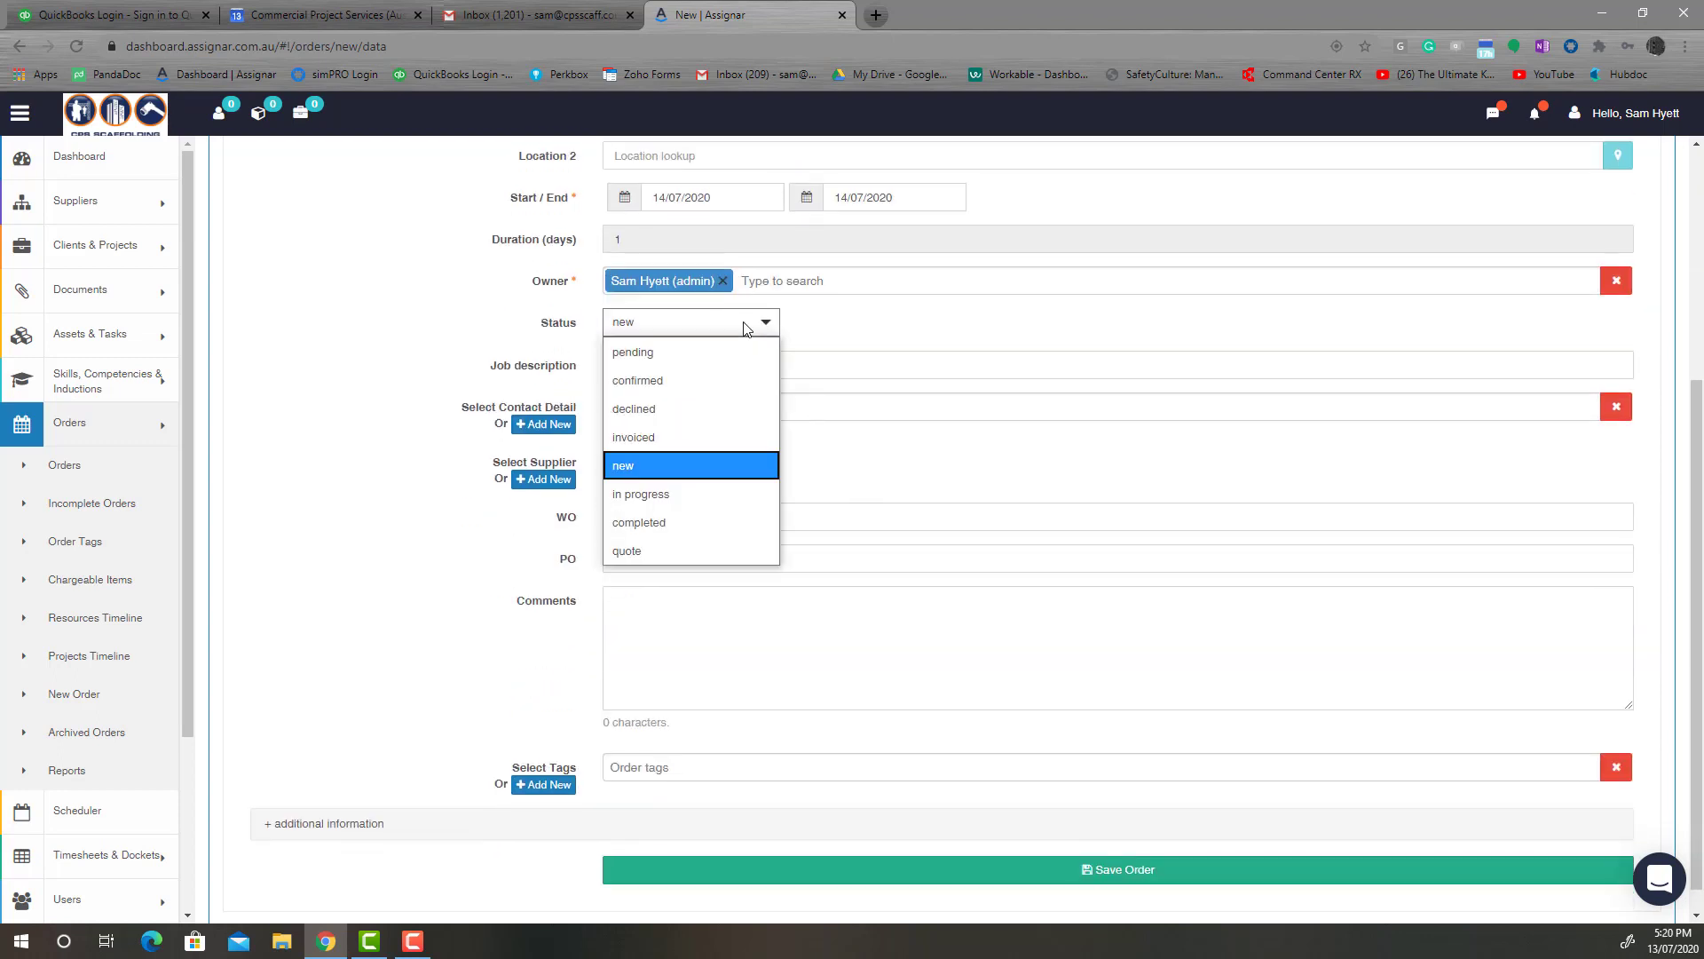
click(732, 383)
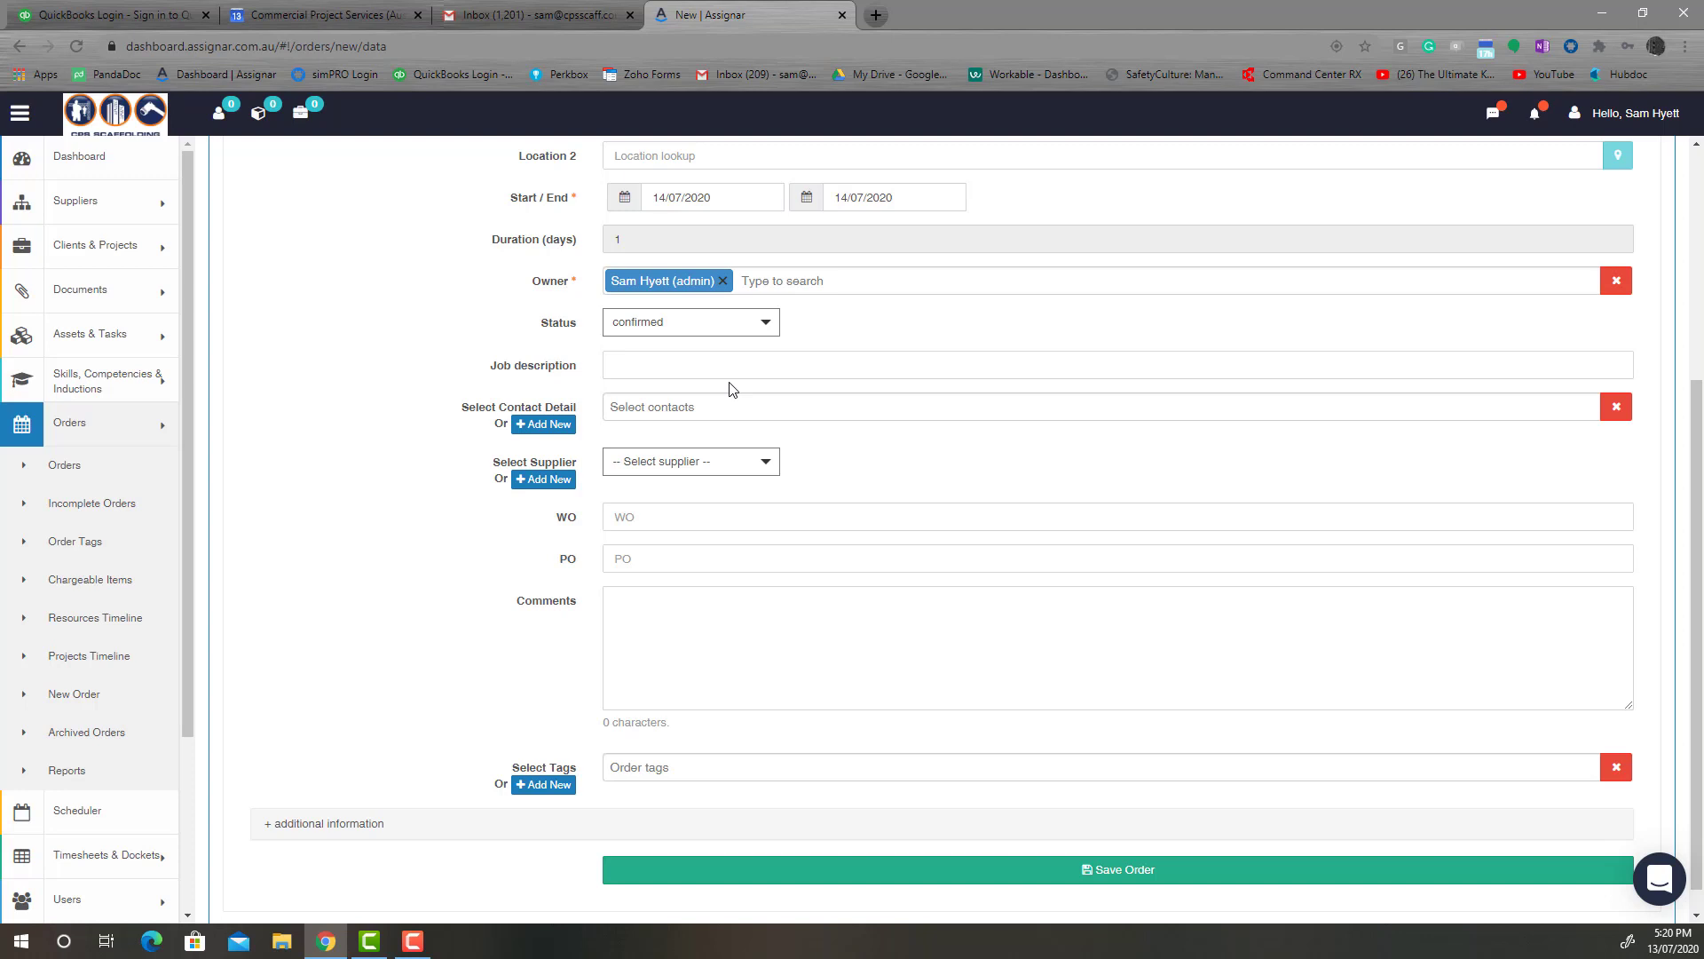
- Enter "Install preston and do gear list for nect top up" as the job description
click(752, 365)
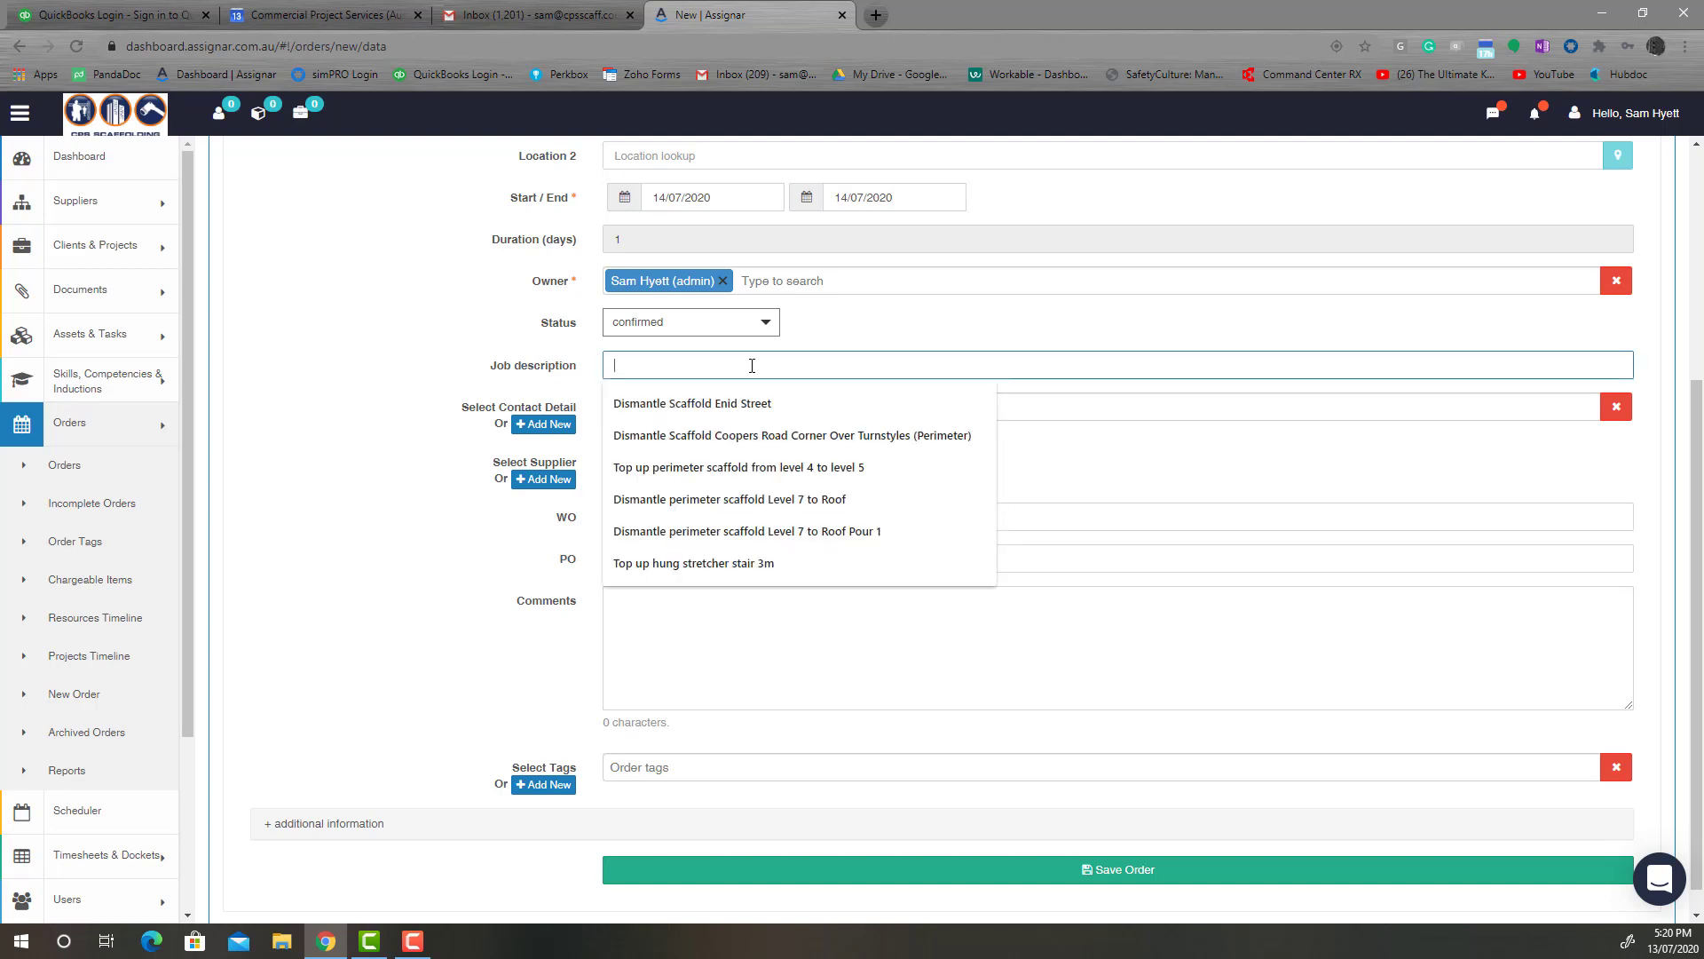
text(Rel)
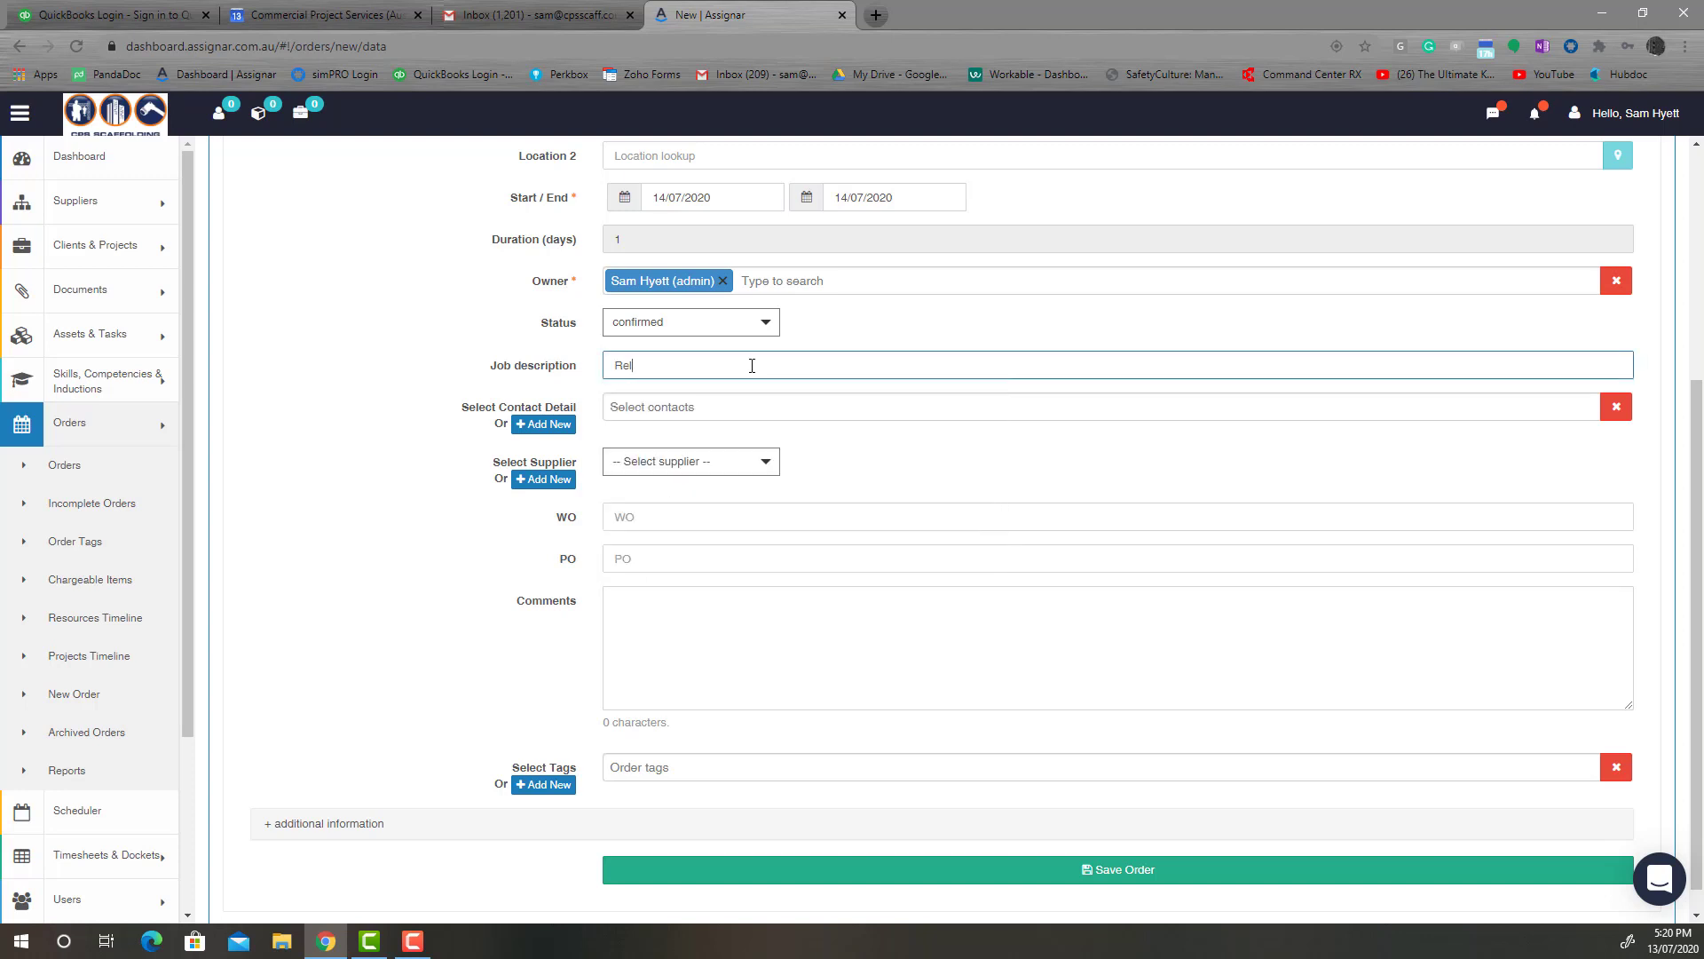
key(BackSpace)
text(Install preston and do gear list for nect top up)
- Add both available client contacts to the order's contact details
click(655, 409)
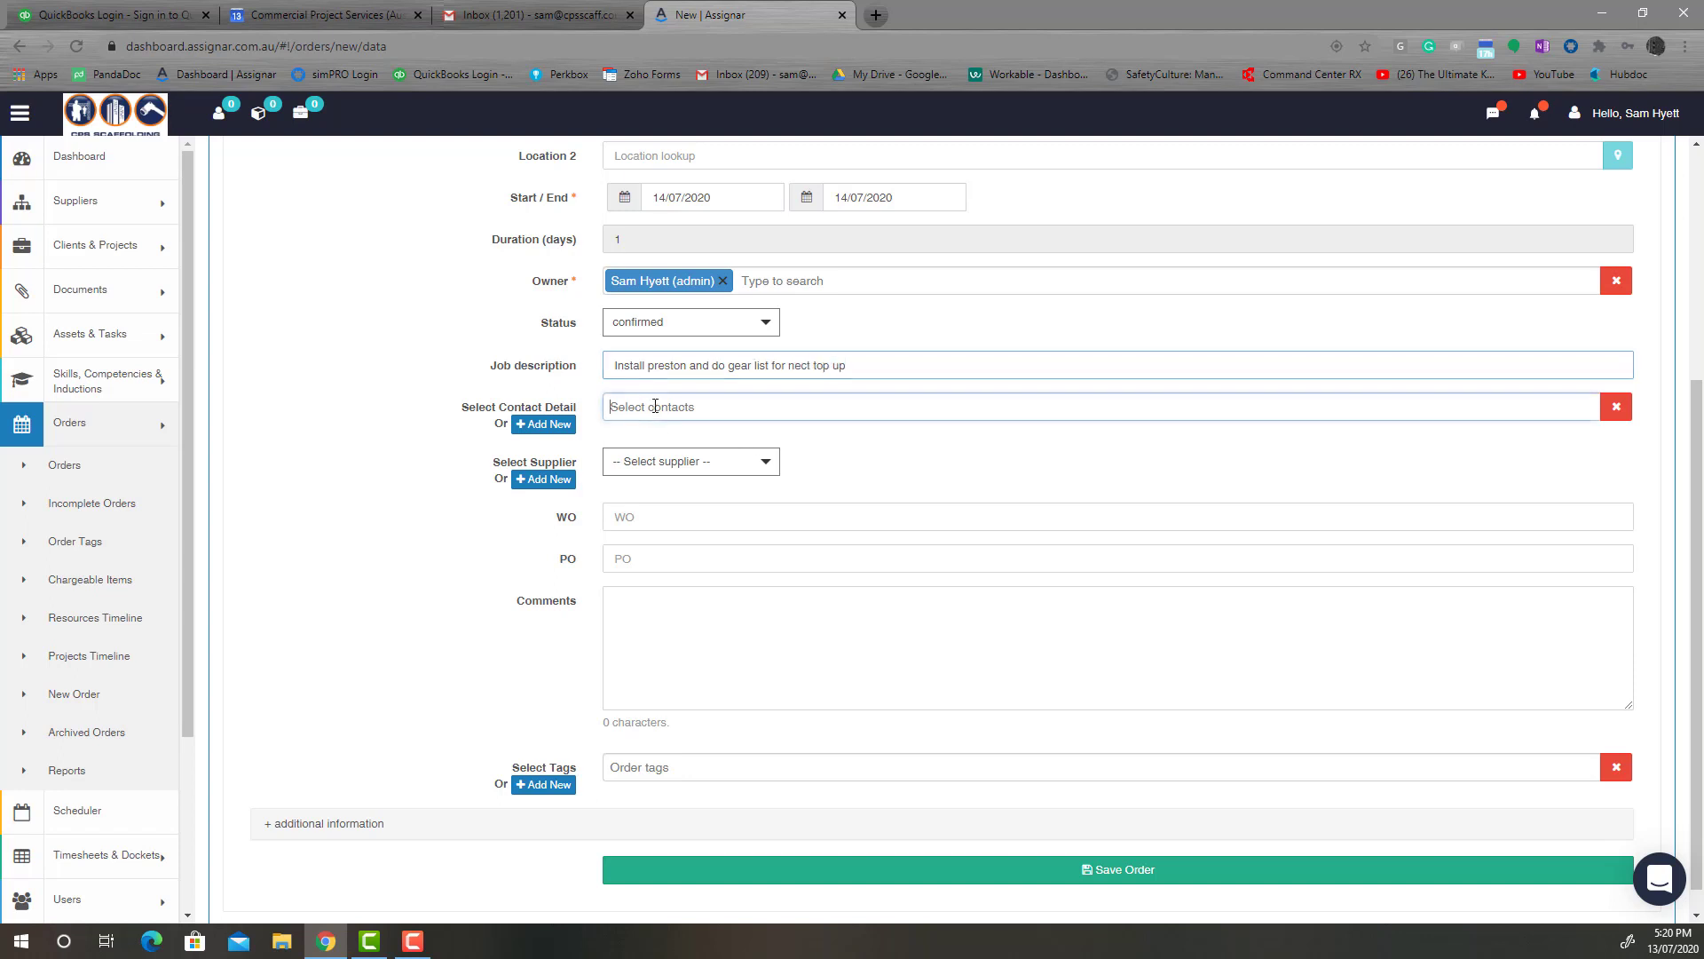
click(670, 476)
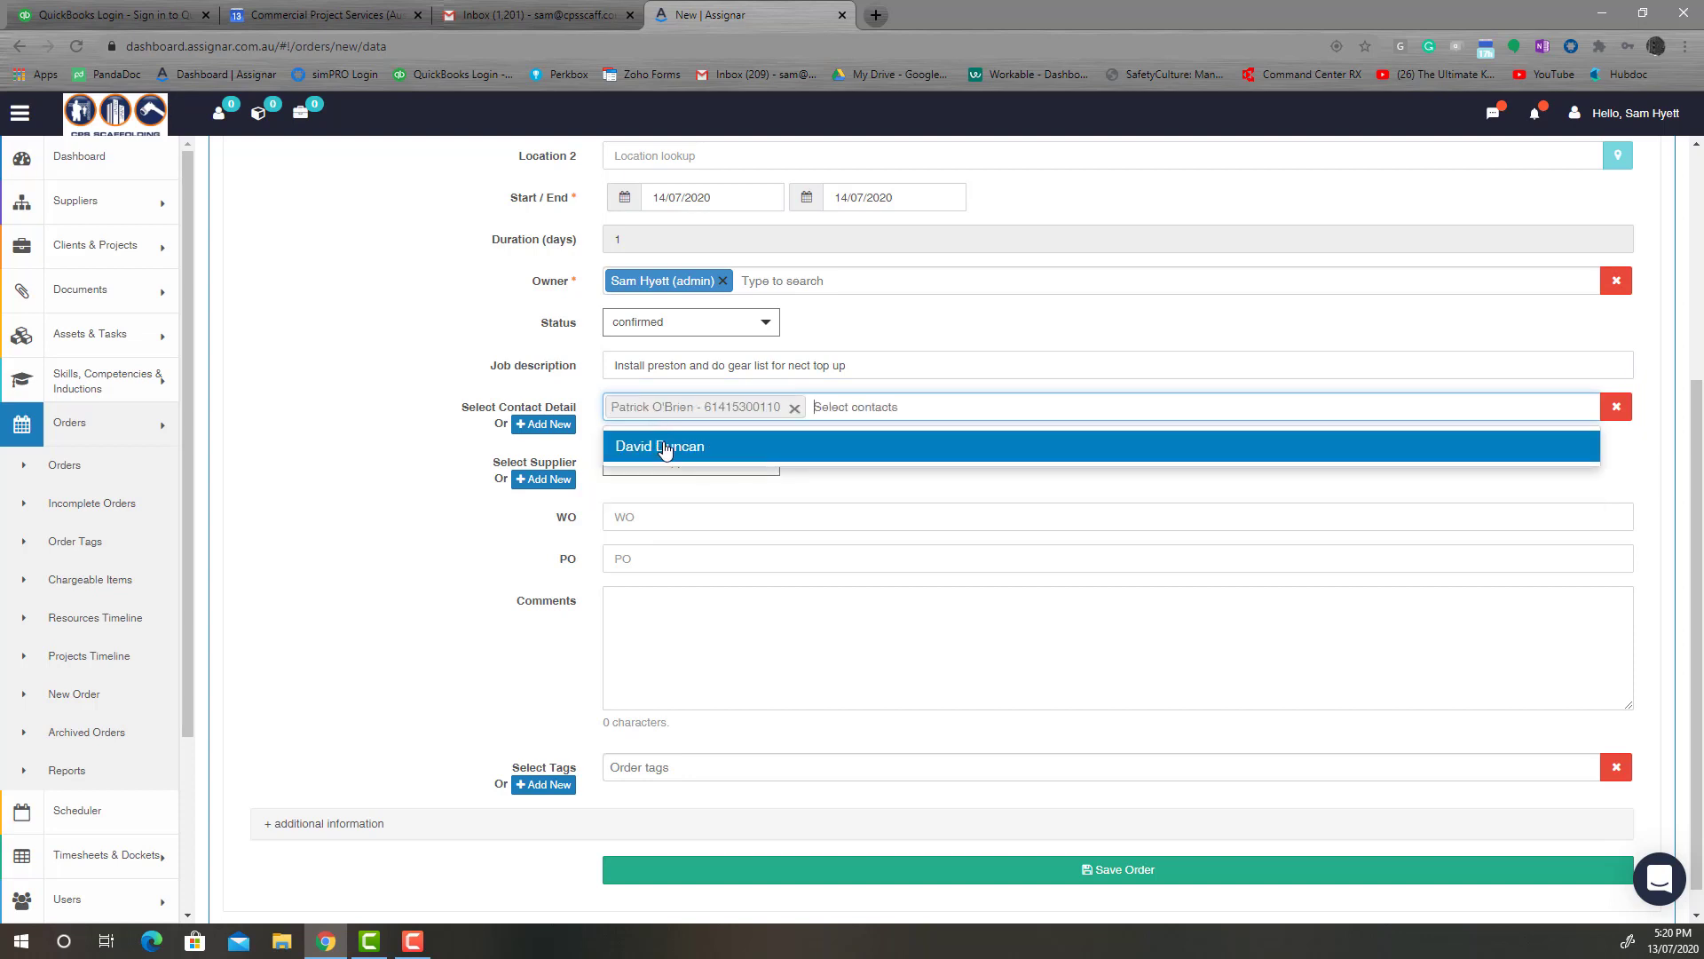
click(666, 447)
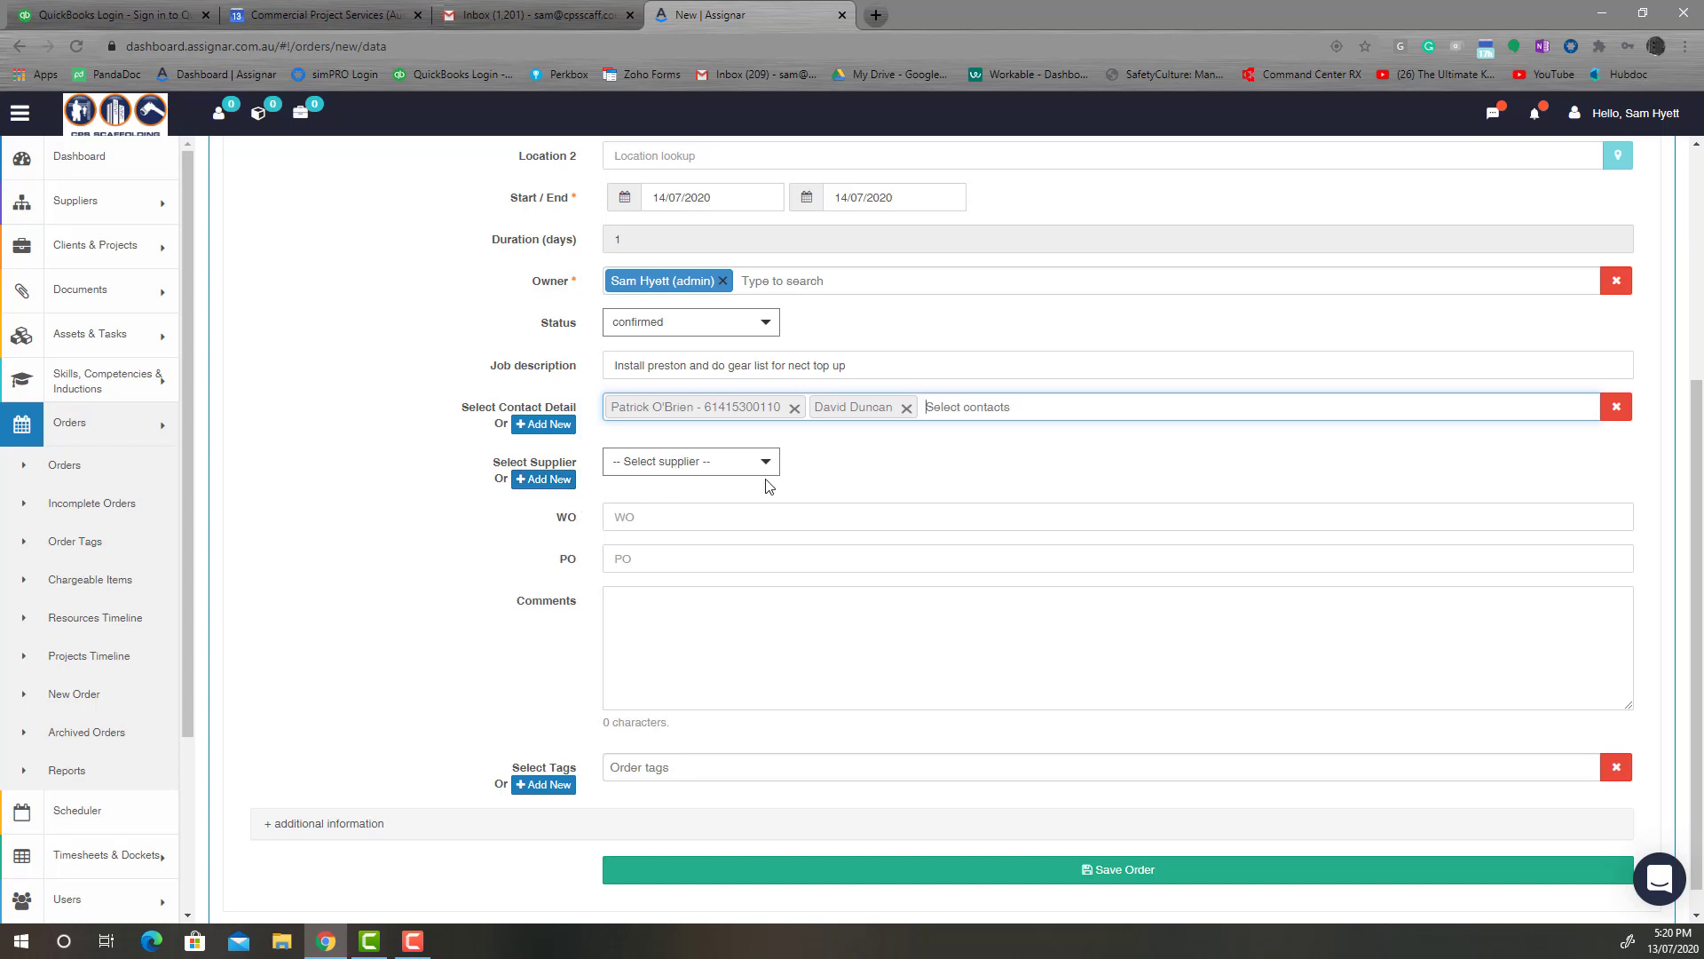
- Enter the WO number, made up of the project number, the job date and a sequence number
click(678, 520)
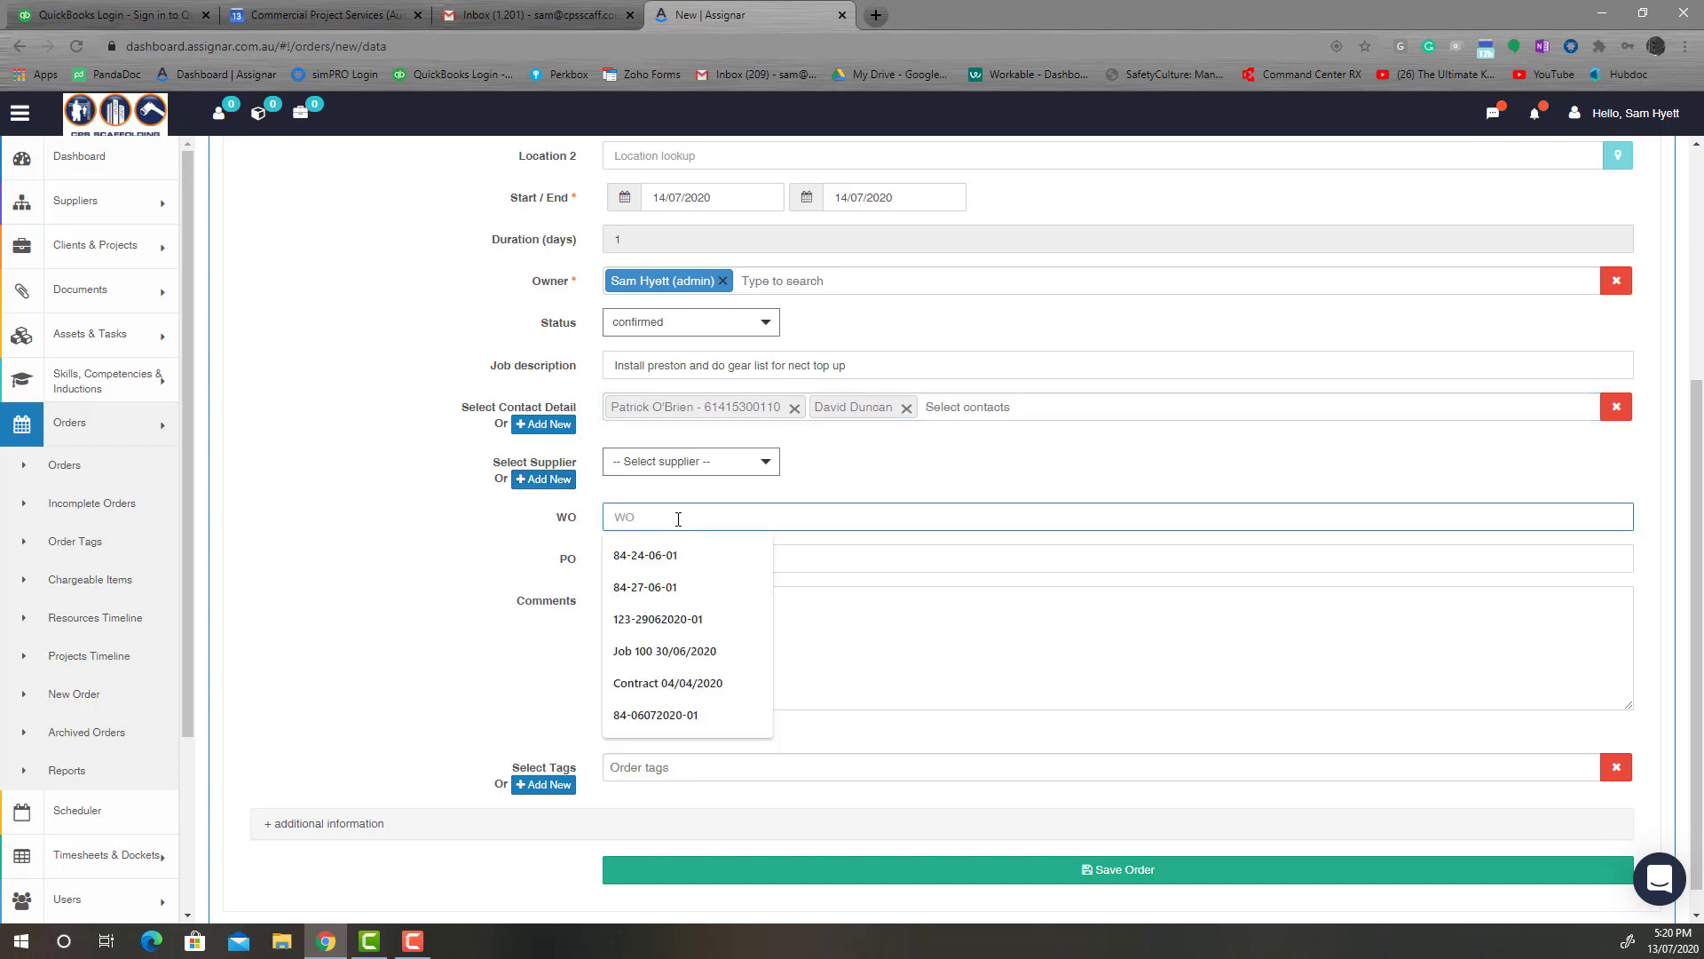
text(123)
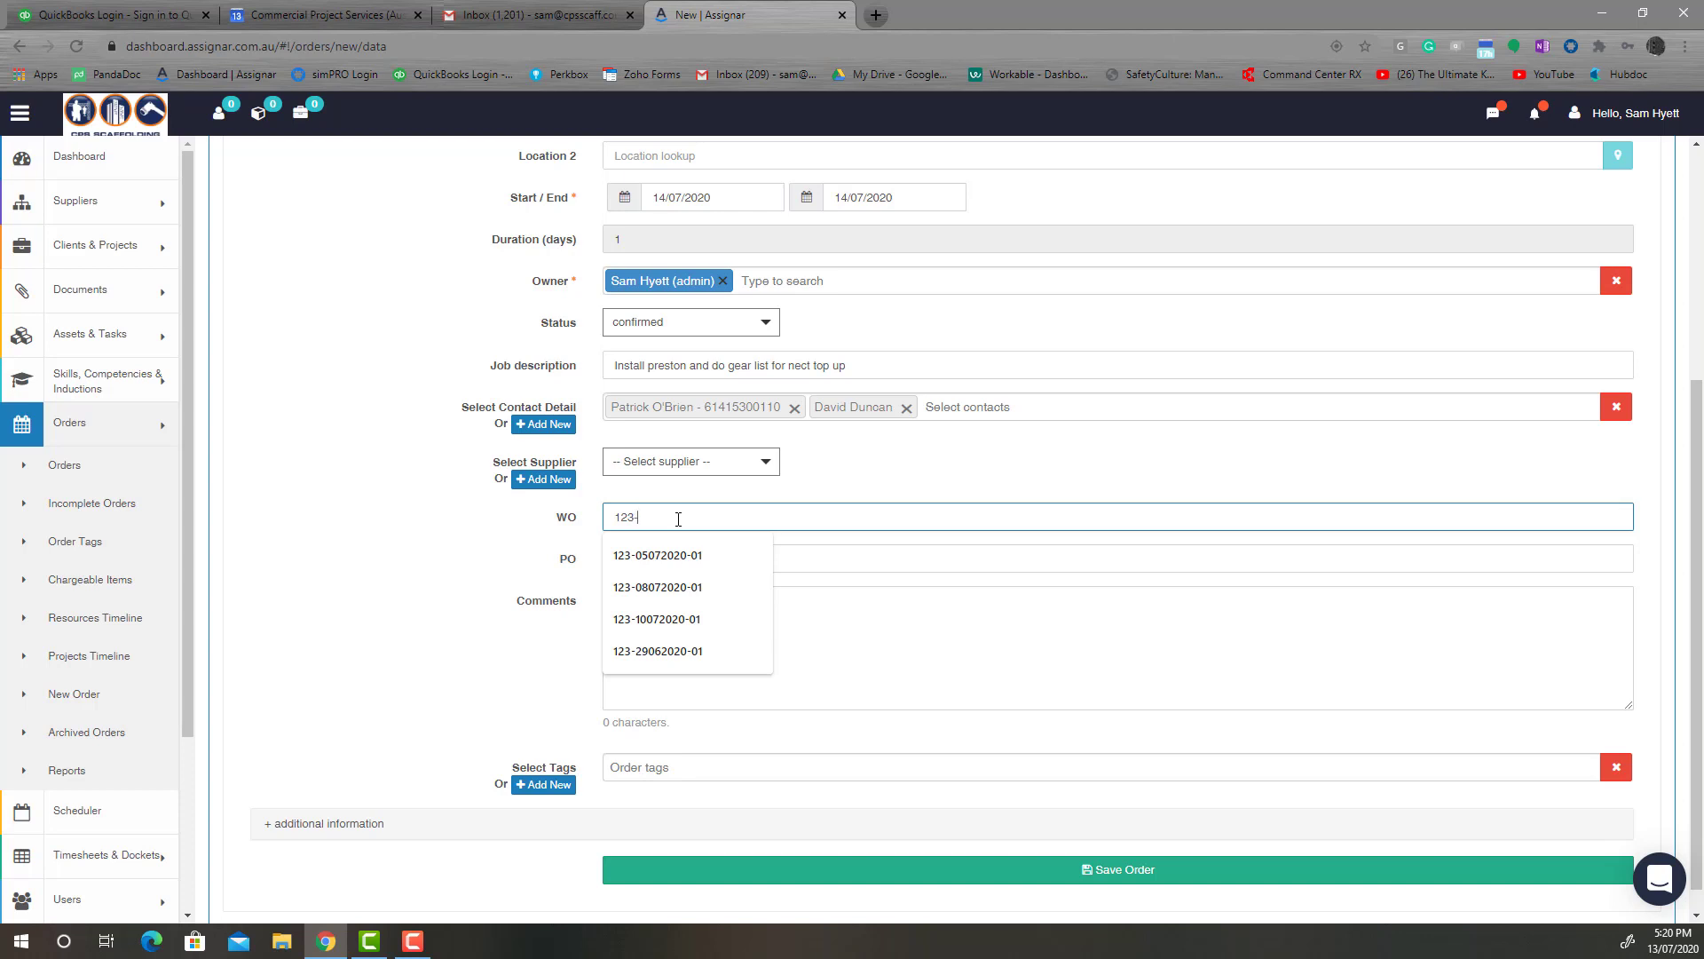
text(-1407)
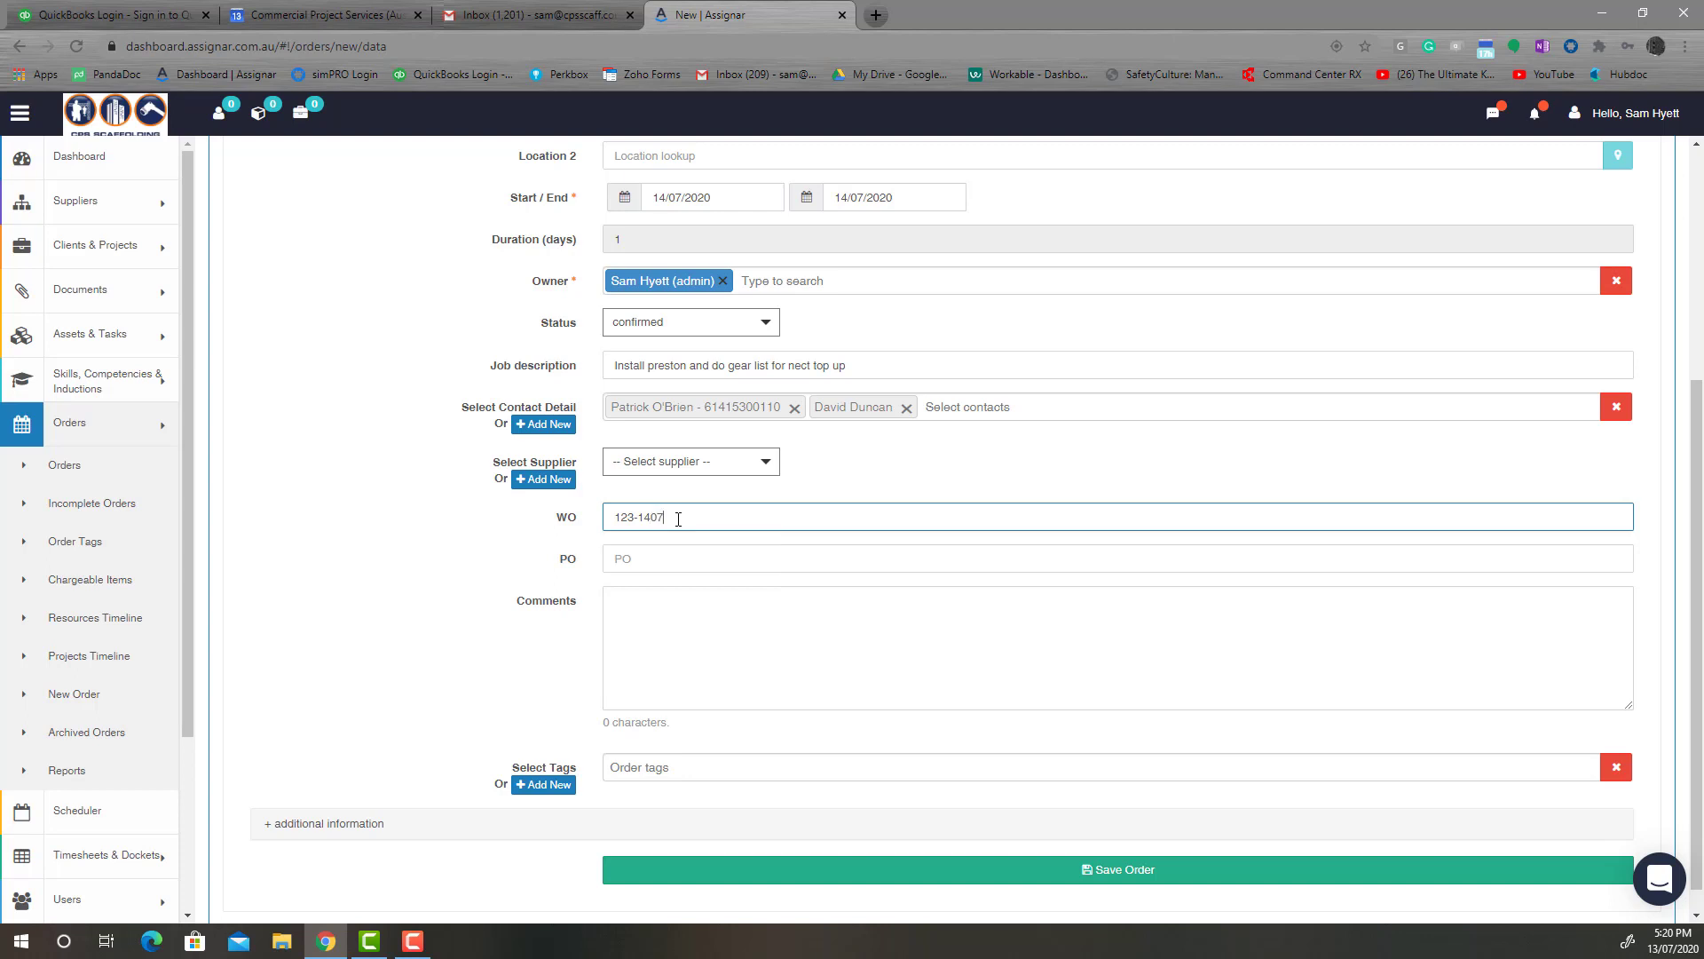
text(2020-01)
- Correct the misspelled "nect" to "next" in the job description
click(711, 611)
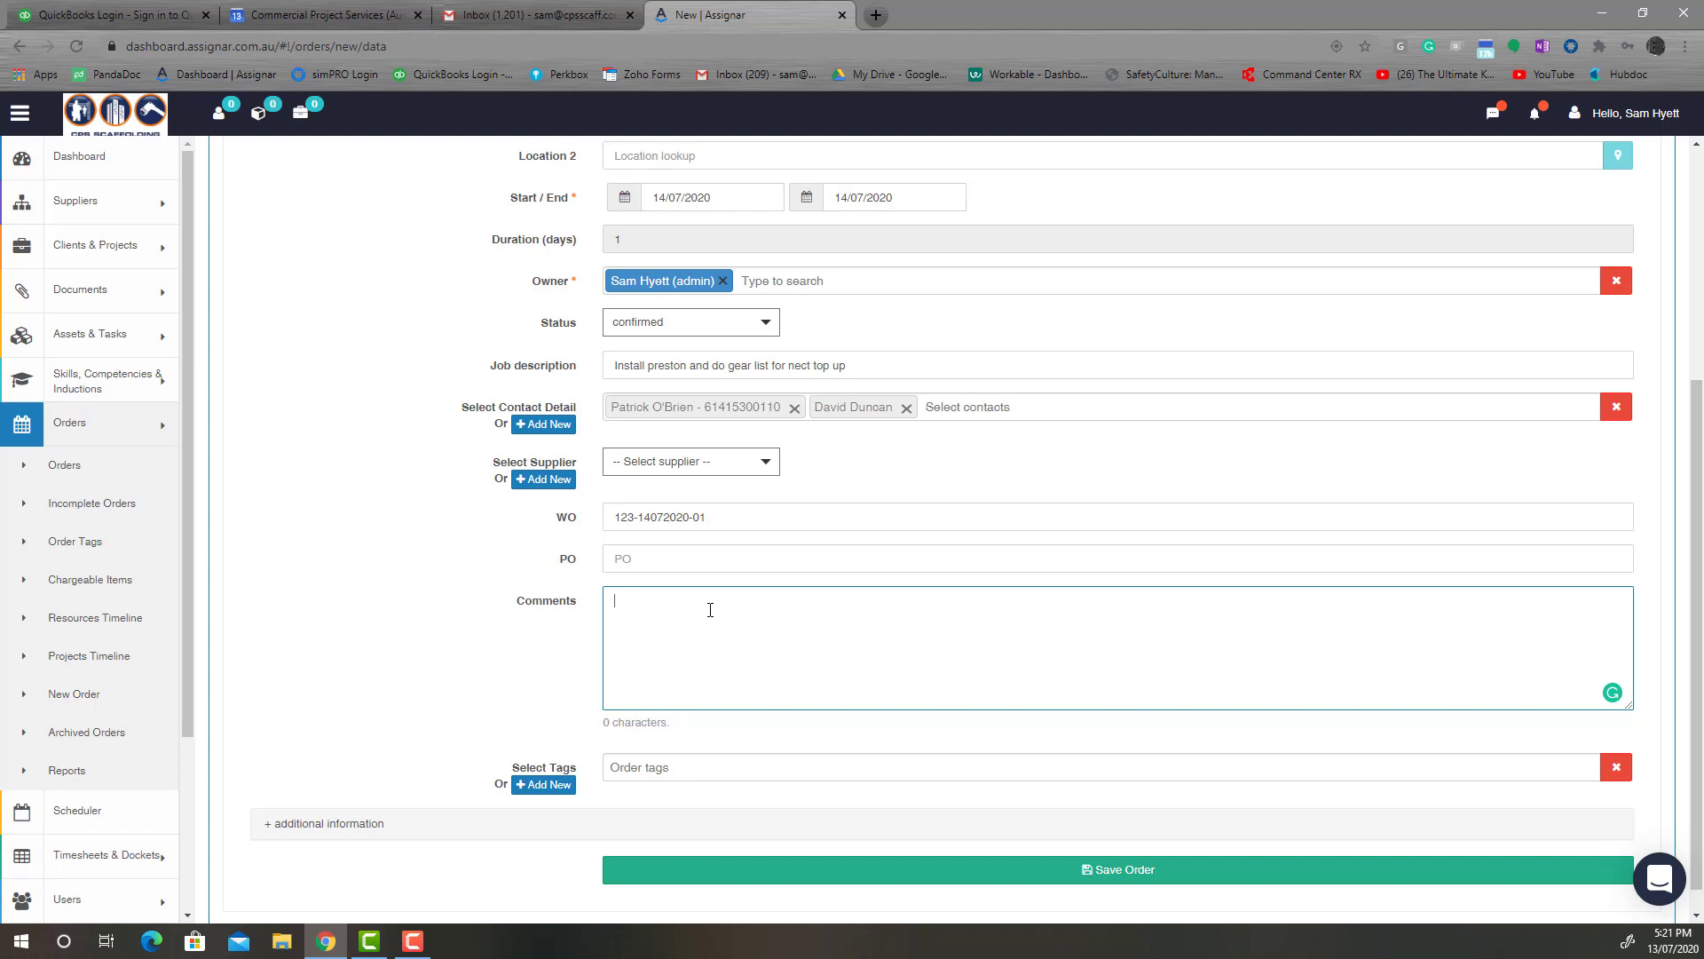
click(803, 366)
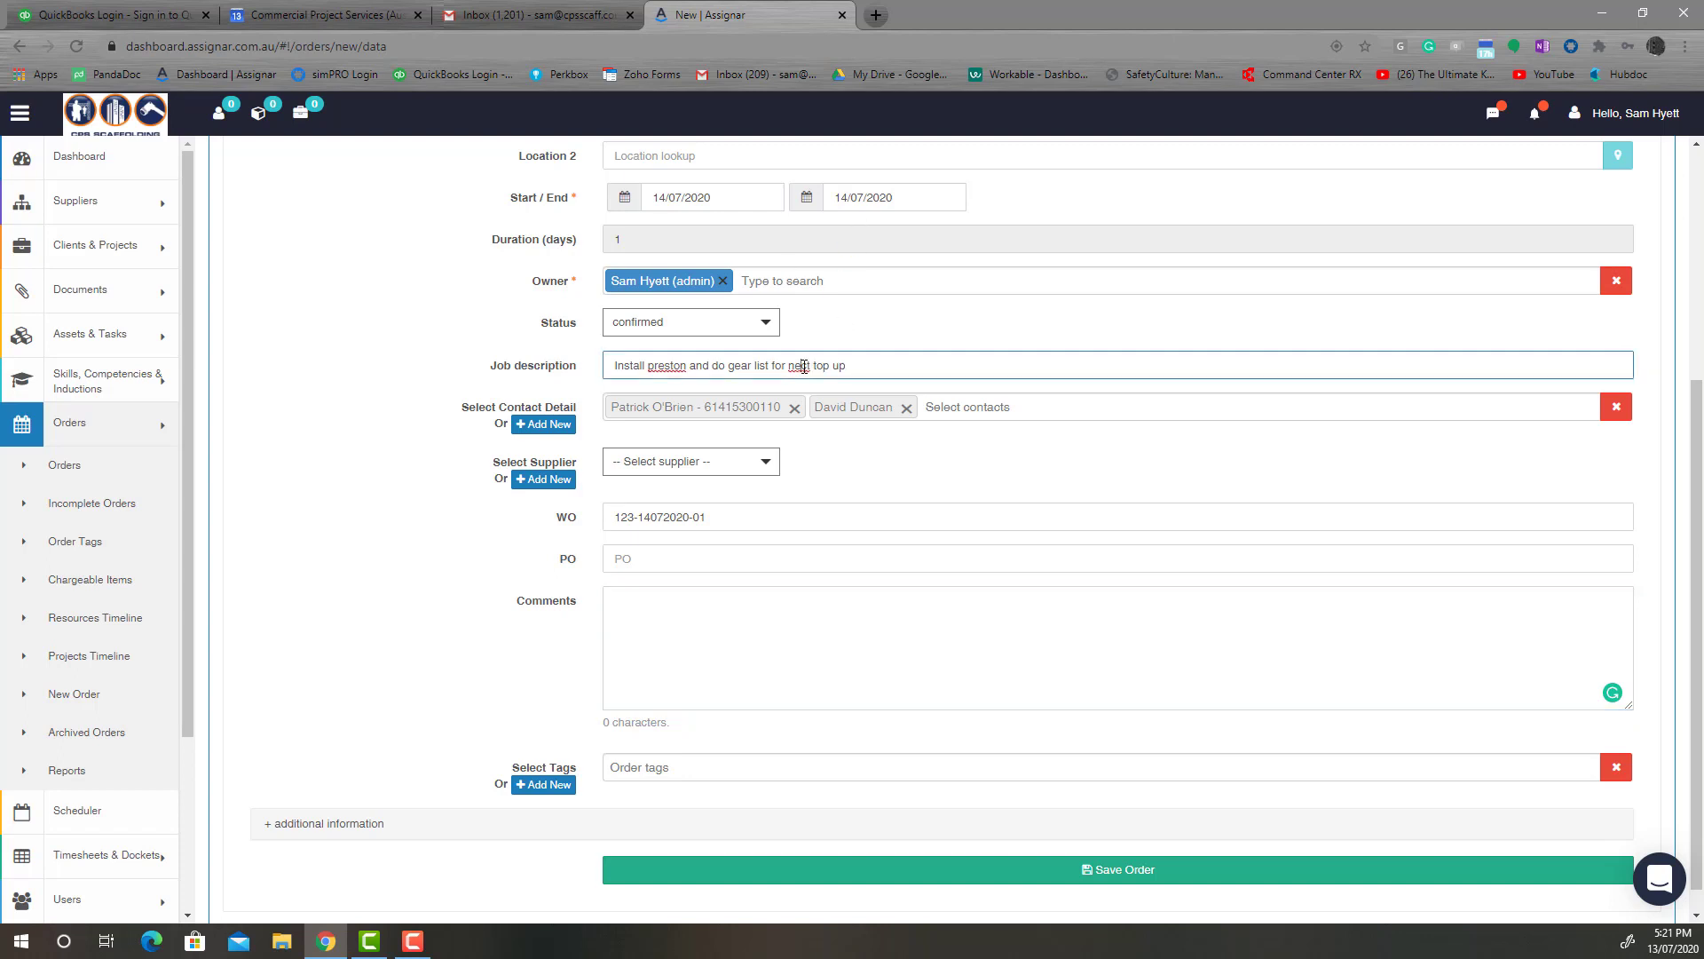
key(BackSpace)
text(x)
- Begin the order comments with "Install preston - booked in to arrive at site 6:30 and get lifted straight in,"
click(791, 604)
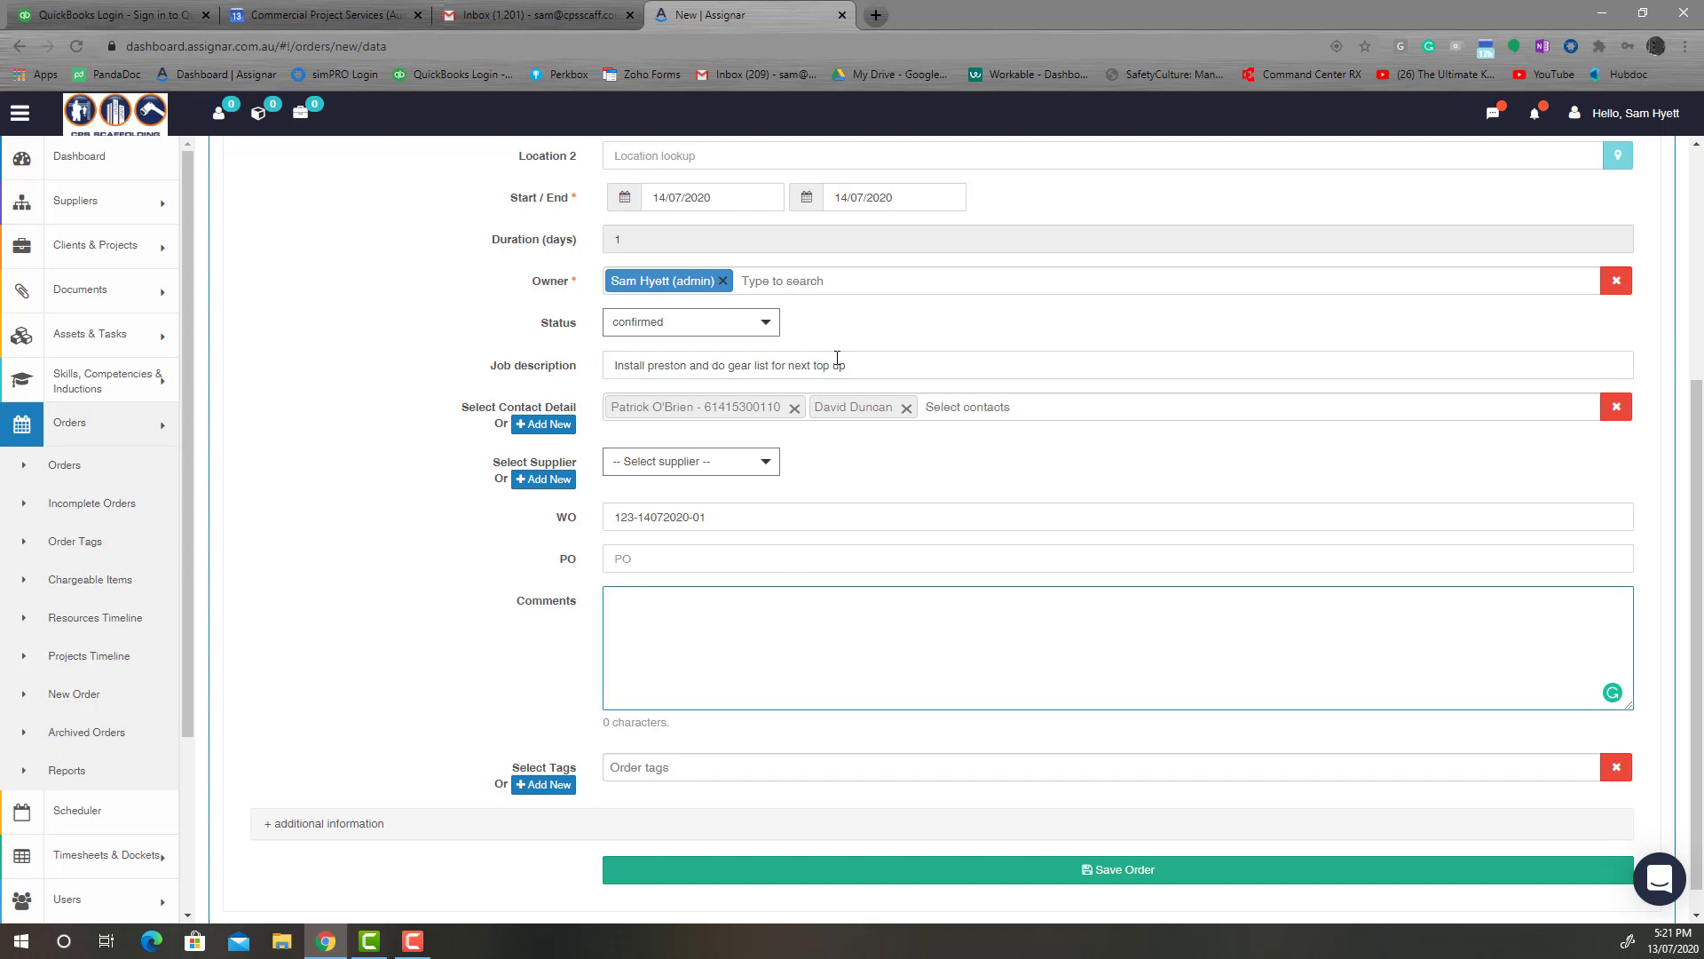
text(Install preston - booked in)
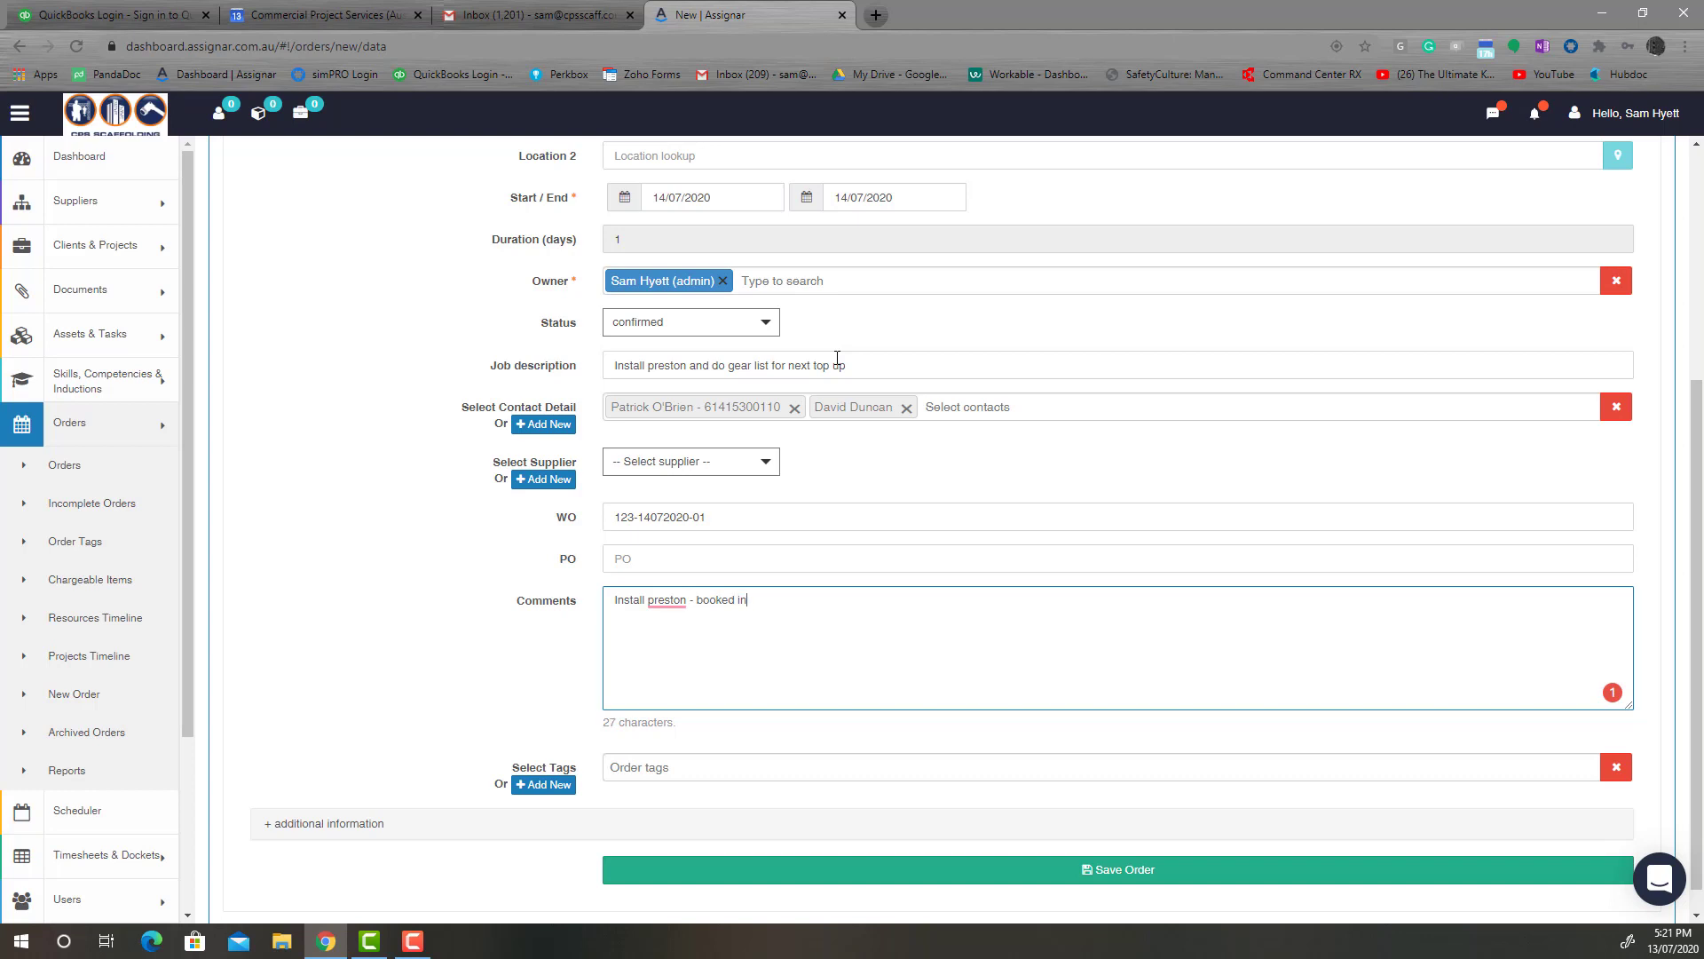
text( to arrive at site 6:30 and ge)
text(ifted straight in,)
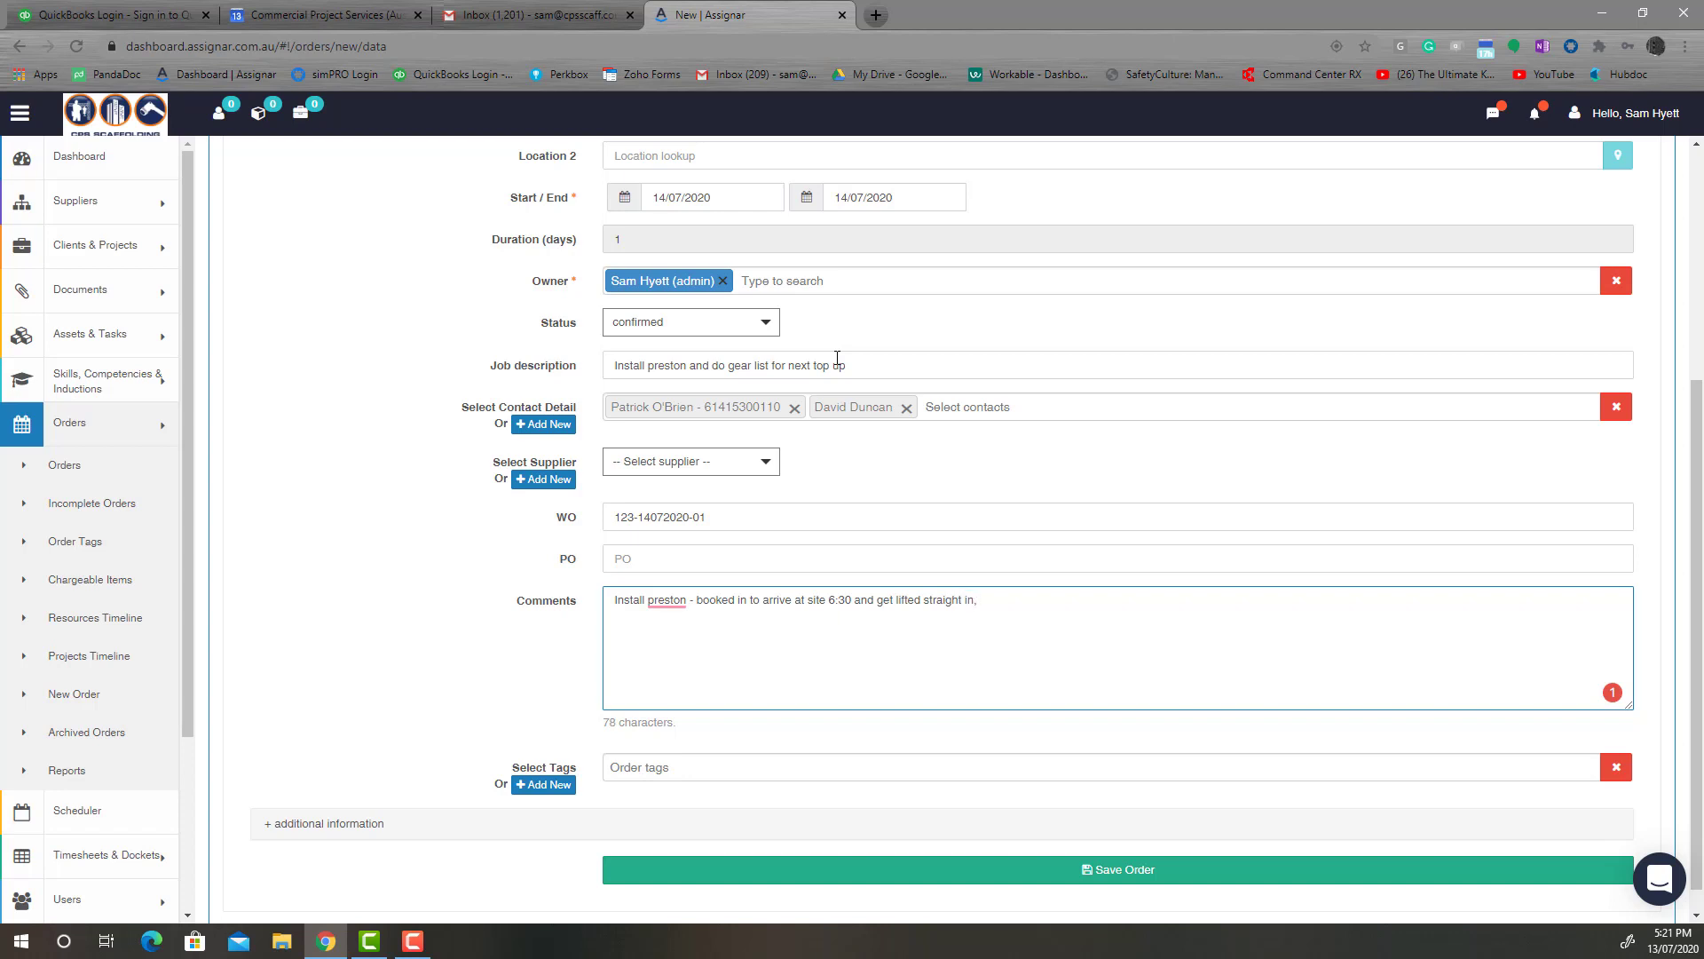
- Continue the comment with "make sure we do the stop ends properly either side, last time this was left behind"
text( Ma)
text(ma)
key(BackSpace)
key(BackSpace)
text(ke sure we do the stop ends properly)
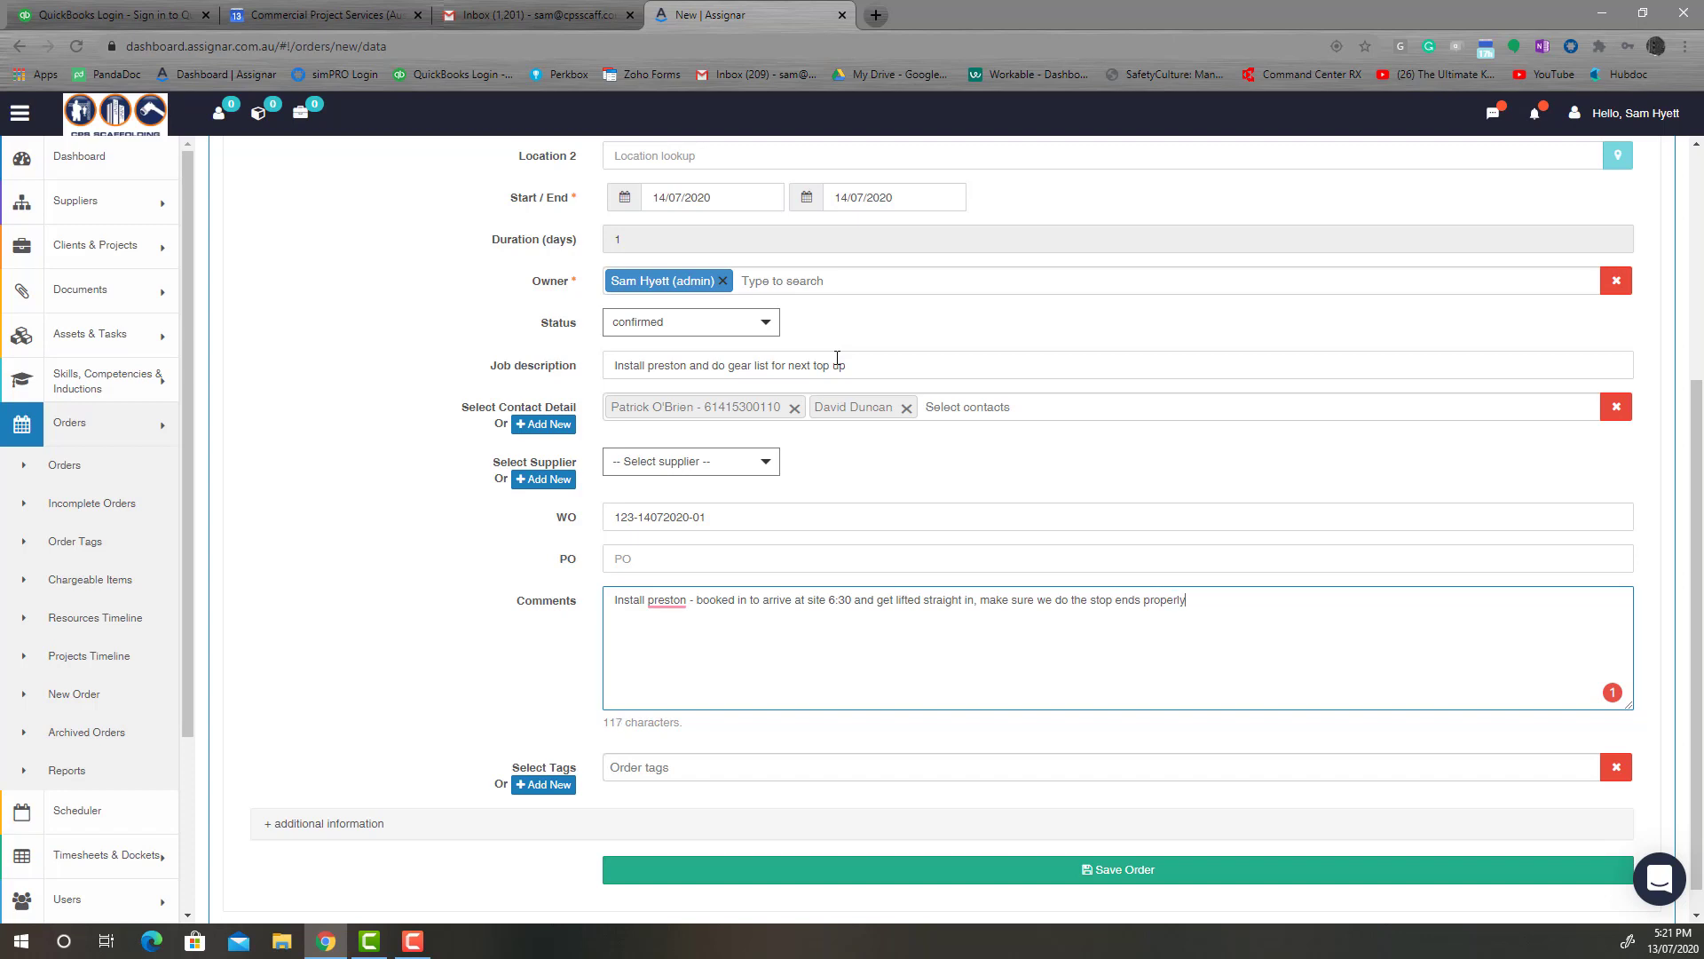
text( either side, last time this was left behind)
- Add a second comment line, "Complete gear list for next top up and email to", ending with the recipient's first name
text(omplete )
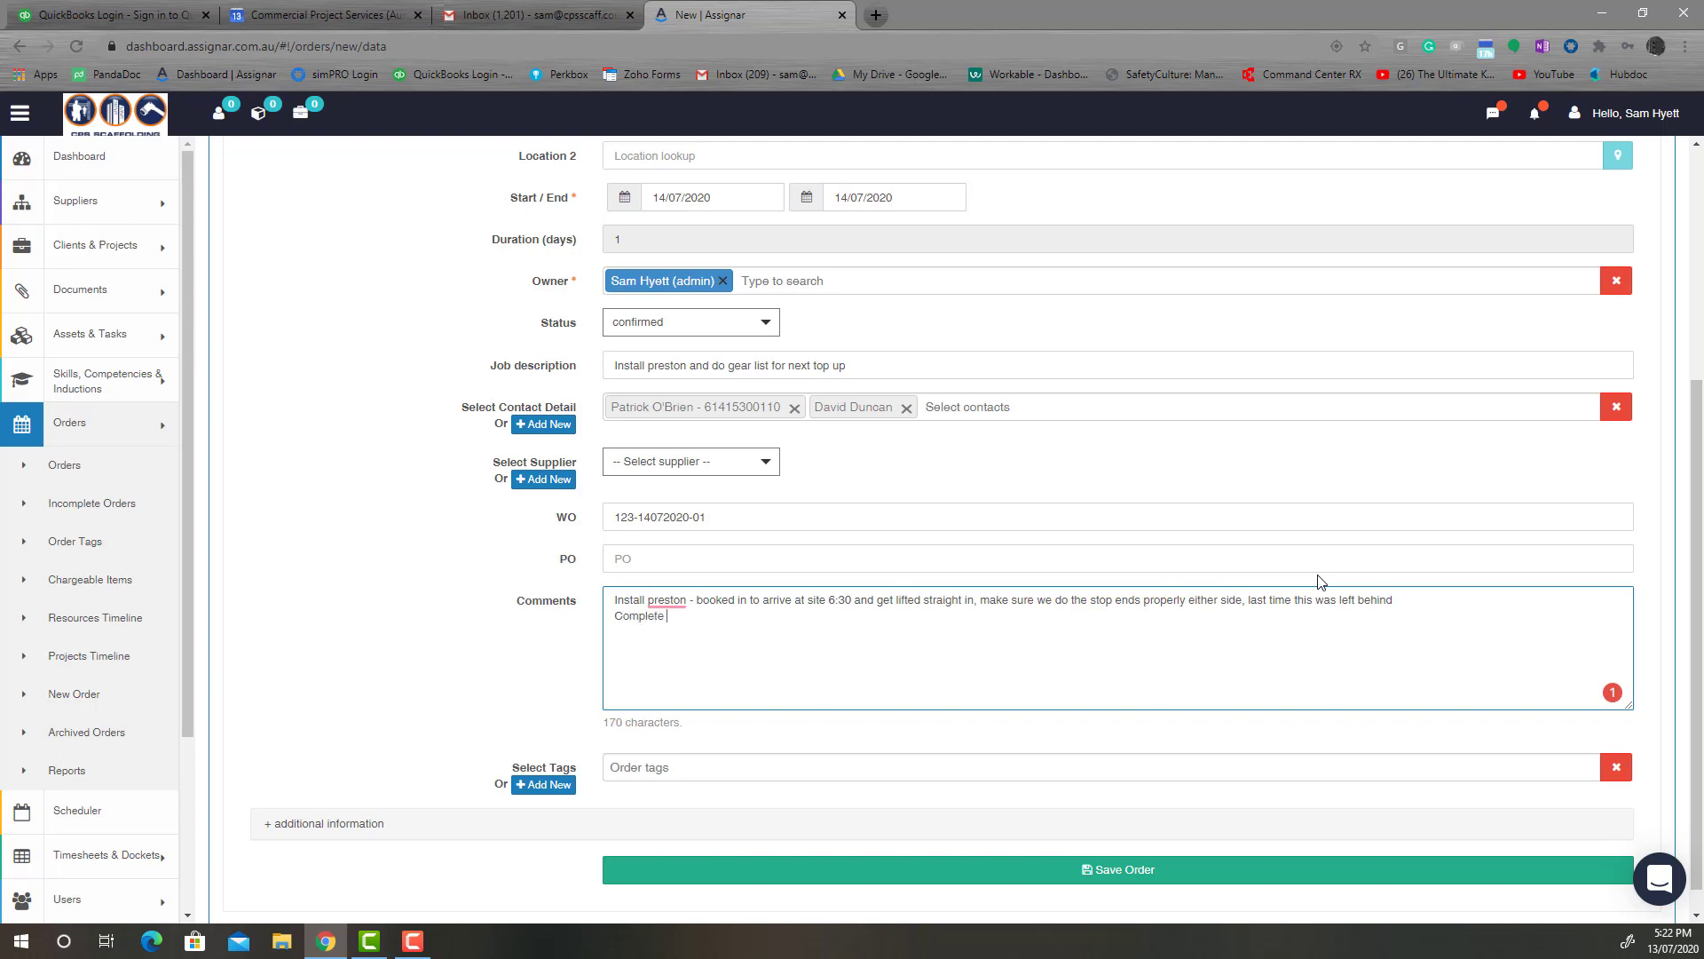
text(gear list for next top up and email to Wayne)
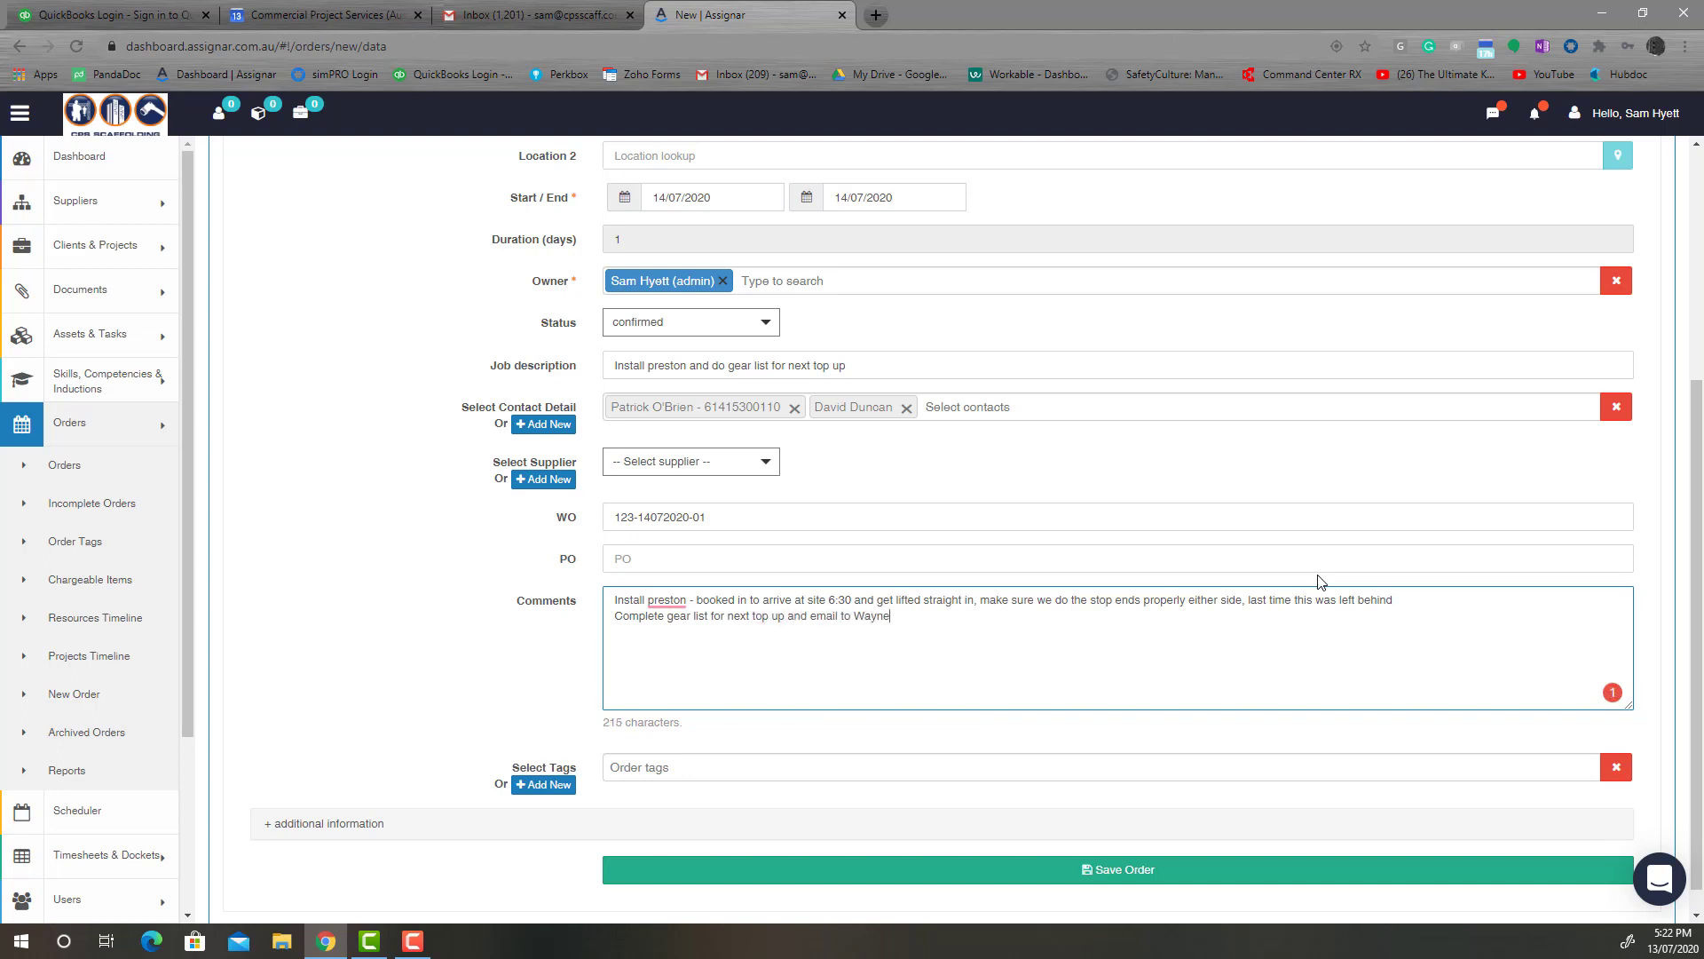
- Continue the second comment line with "at Acrow. Split into 2 lists, 1st list from stair to stair around the back of the lift, second"
text( at Acrow. Split into 2 lists, 1st list from ste)
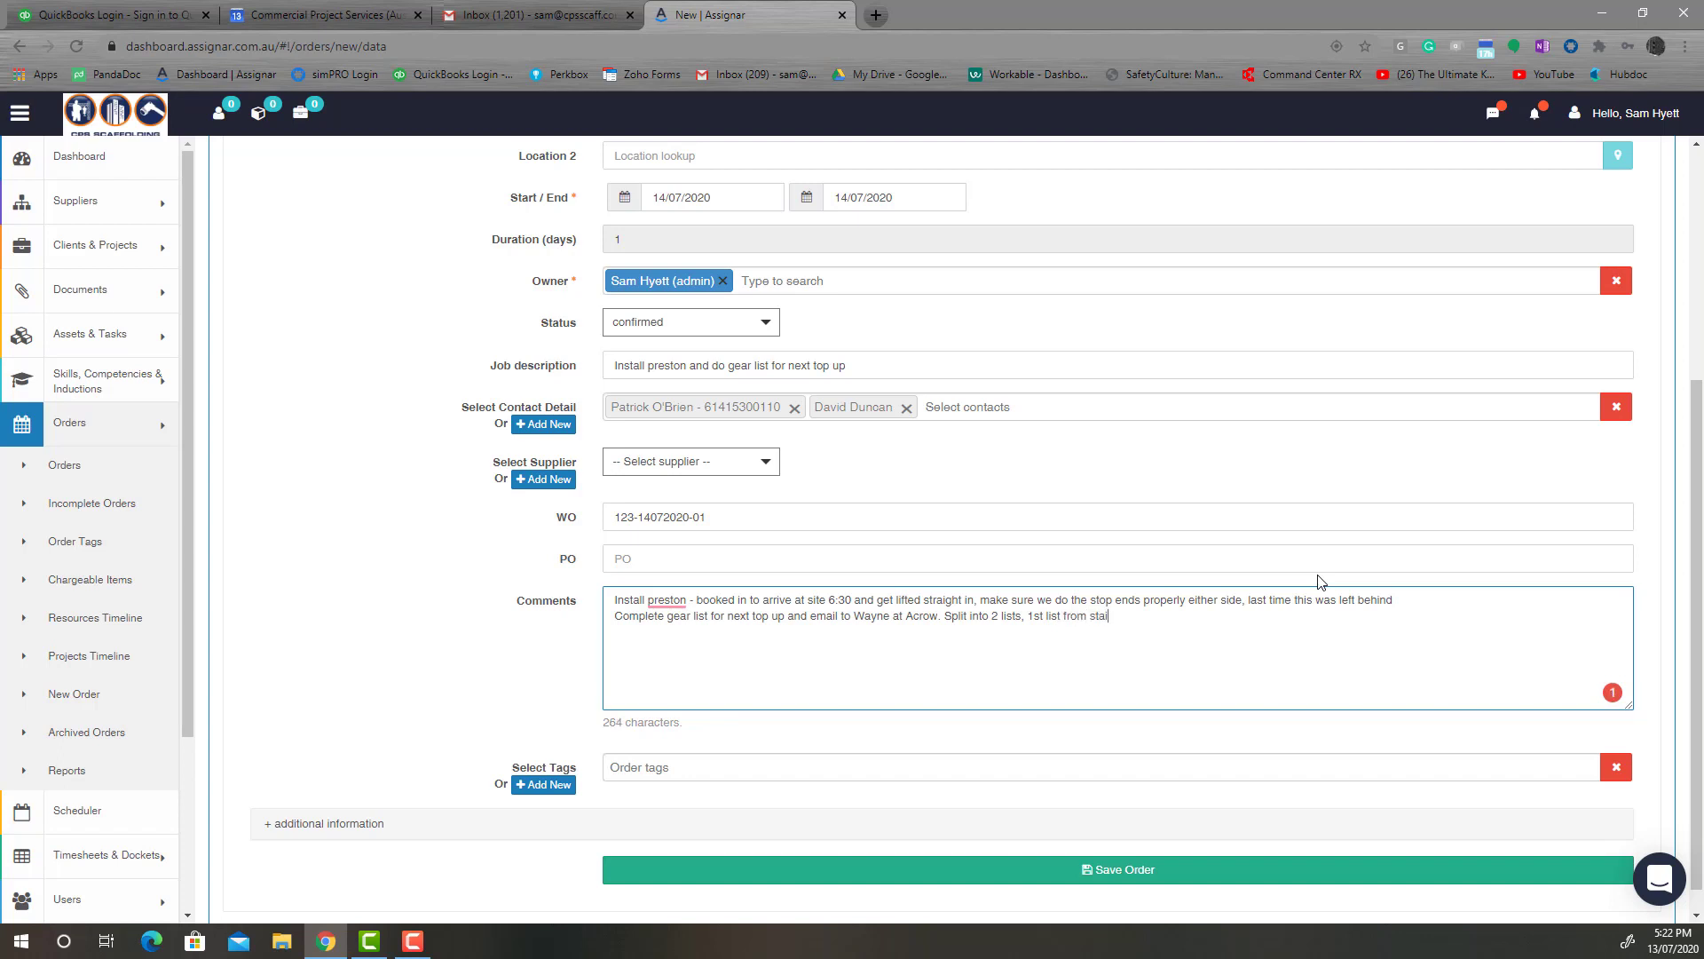
text(ir to stair around the back of the lift, secod)
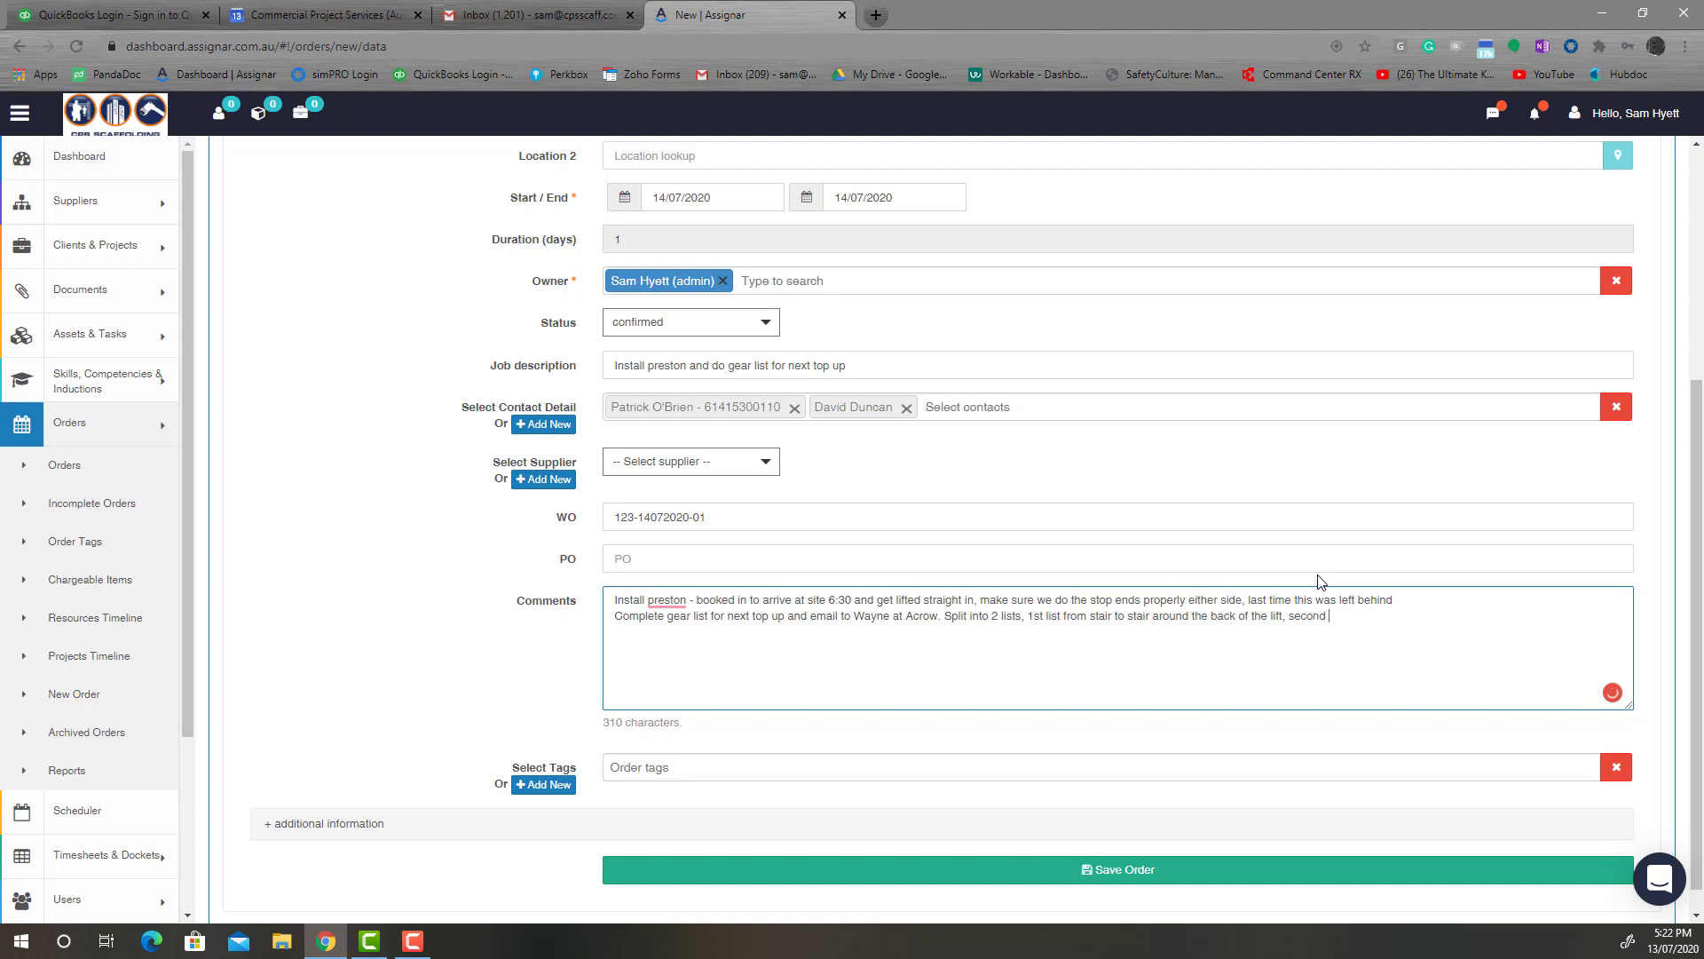
- Finish the comment with "list for the curve. List one will be delivered the afternoon of the pour, list 2 will be delivered 8am the morning after."
text(d list for the cur)
key(BackSpace)
key(BackSpace)
text(ve. List one will be delivered th)
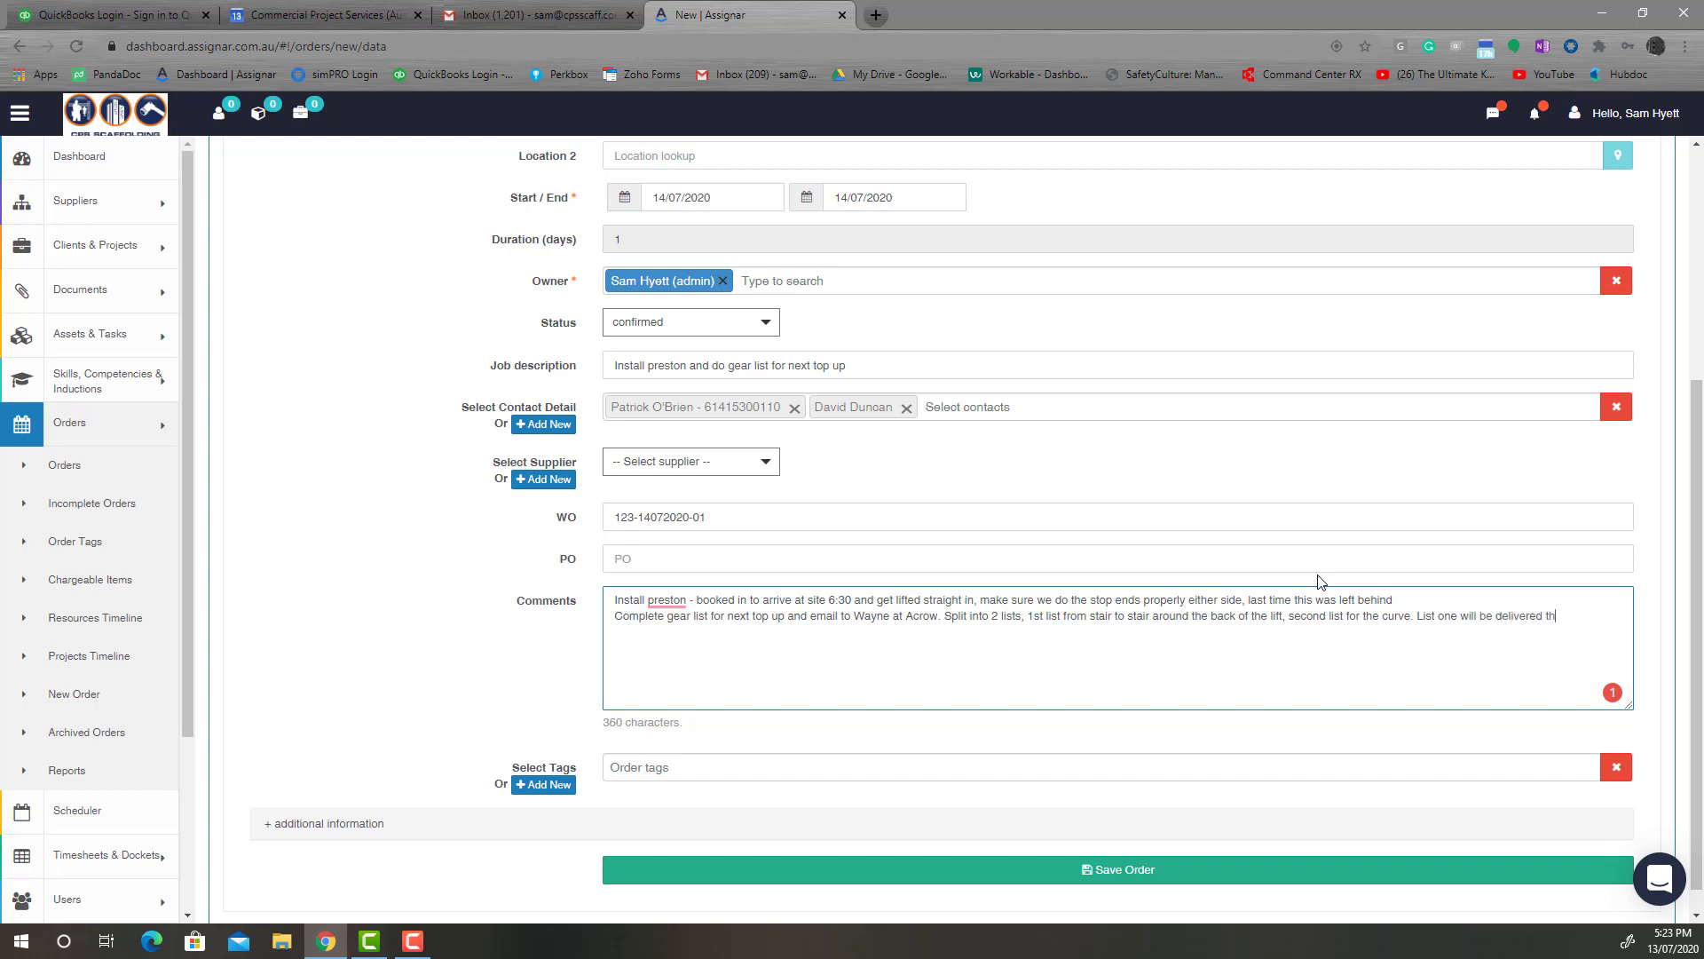
text(e afternoon of the pour, list 2 will be delivered the)
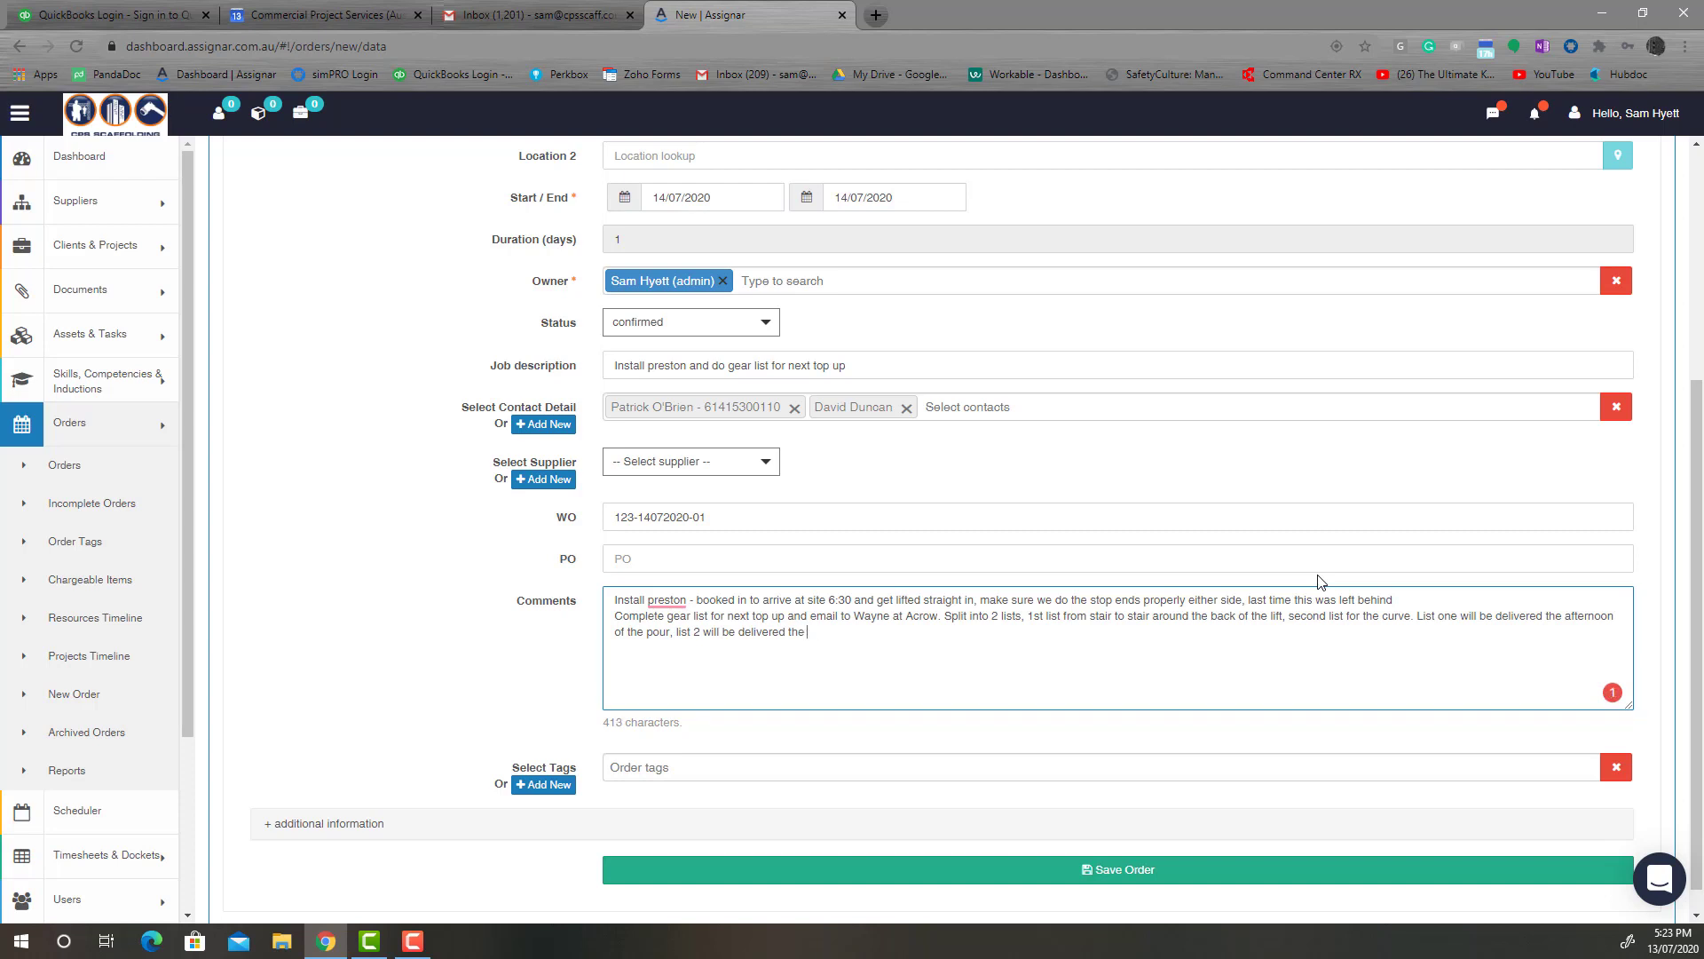
key(BackSpace)
key(BackSpace)
key(BackSpace)
text(8am the morning after.)
- Tag the order with Contract and Modify, and save the order
scroll(976, 717, down, 1)
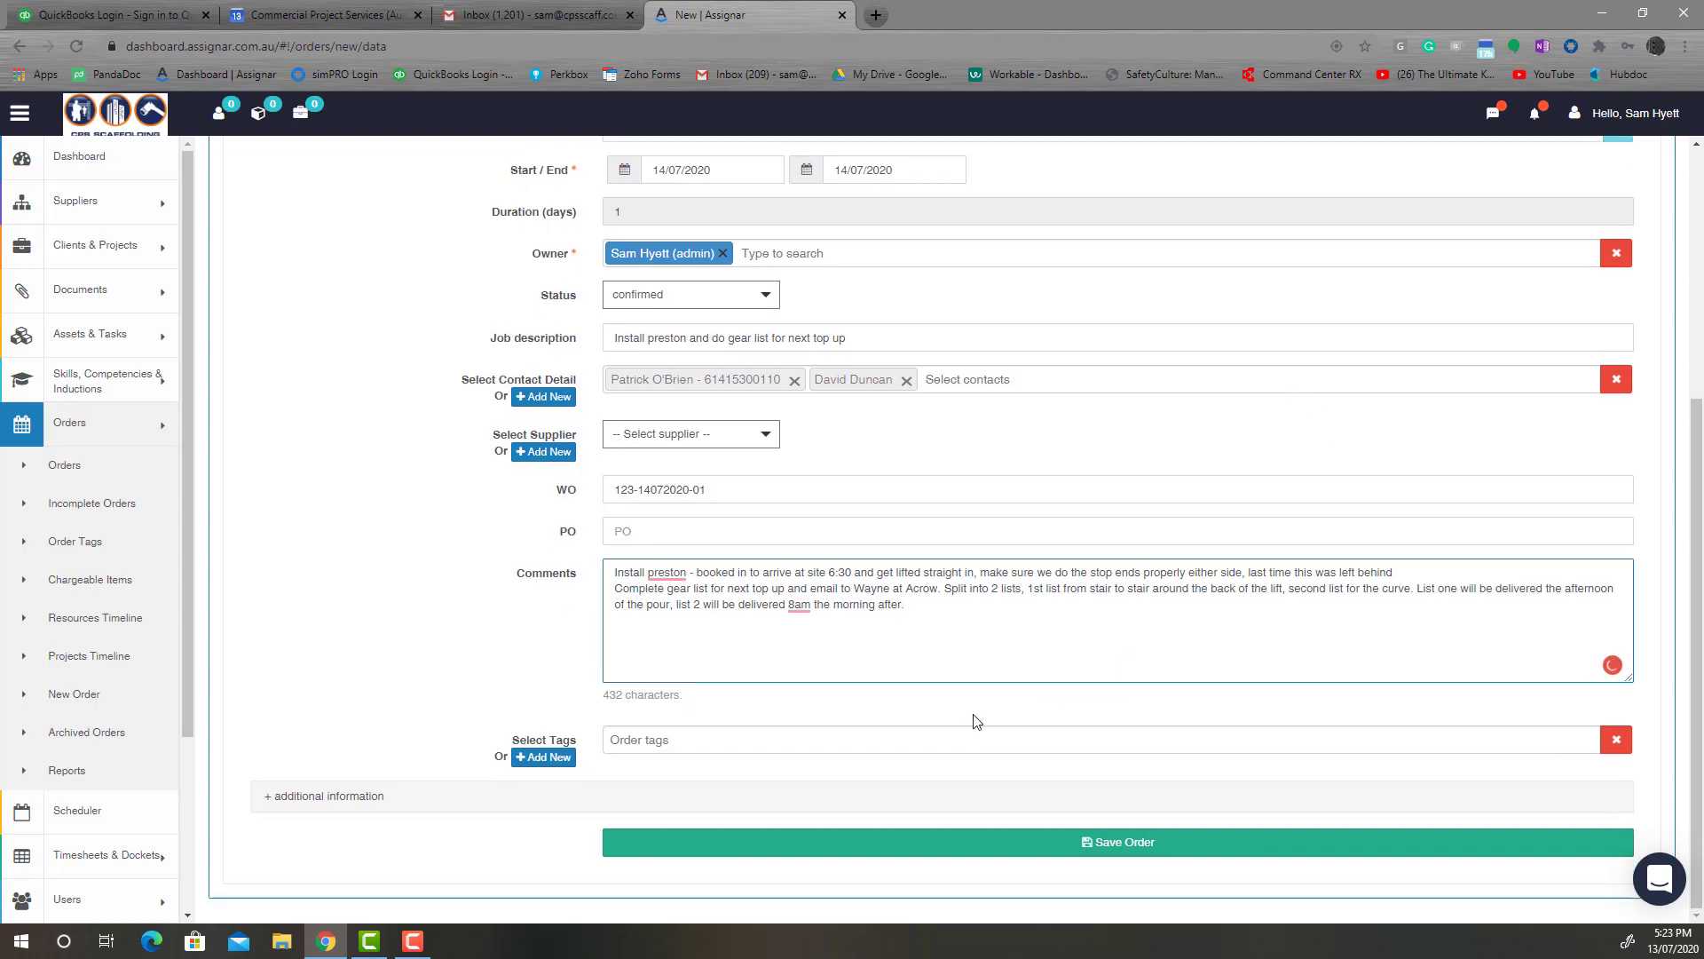
click(879, 739)
click(829, 809)
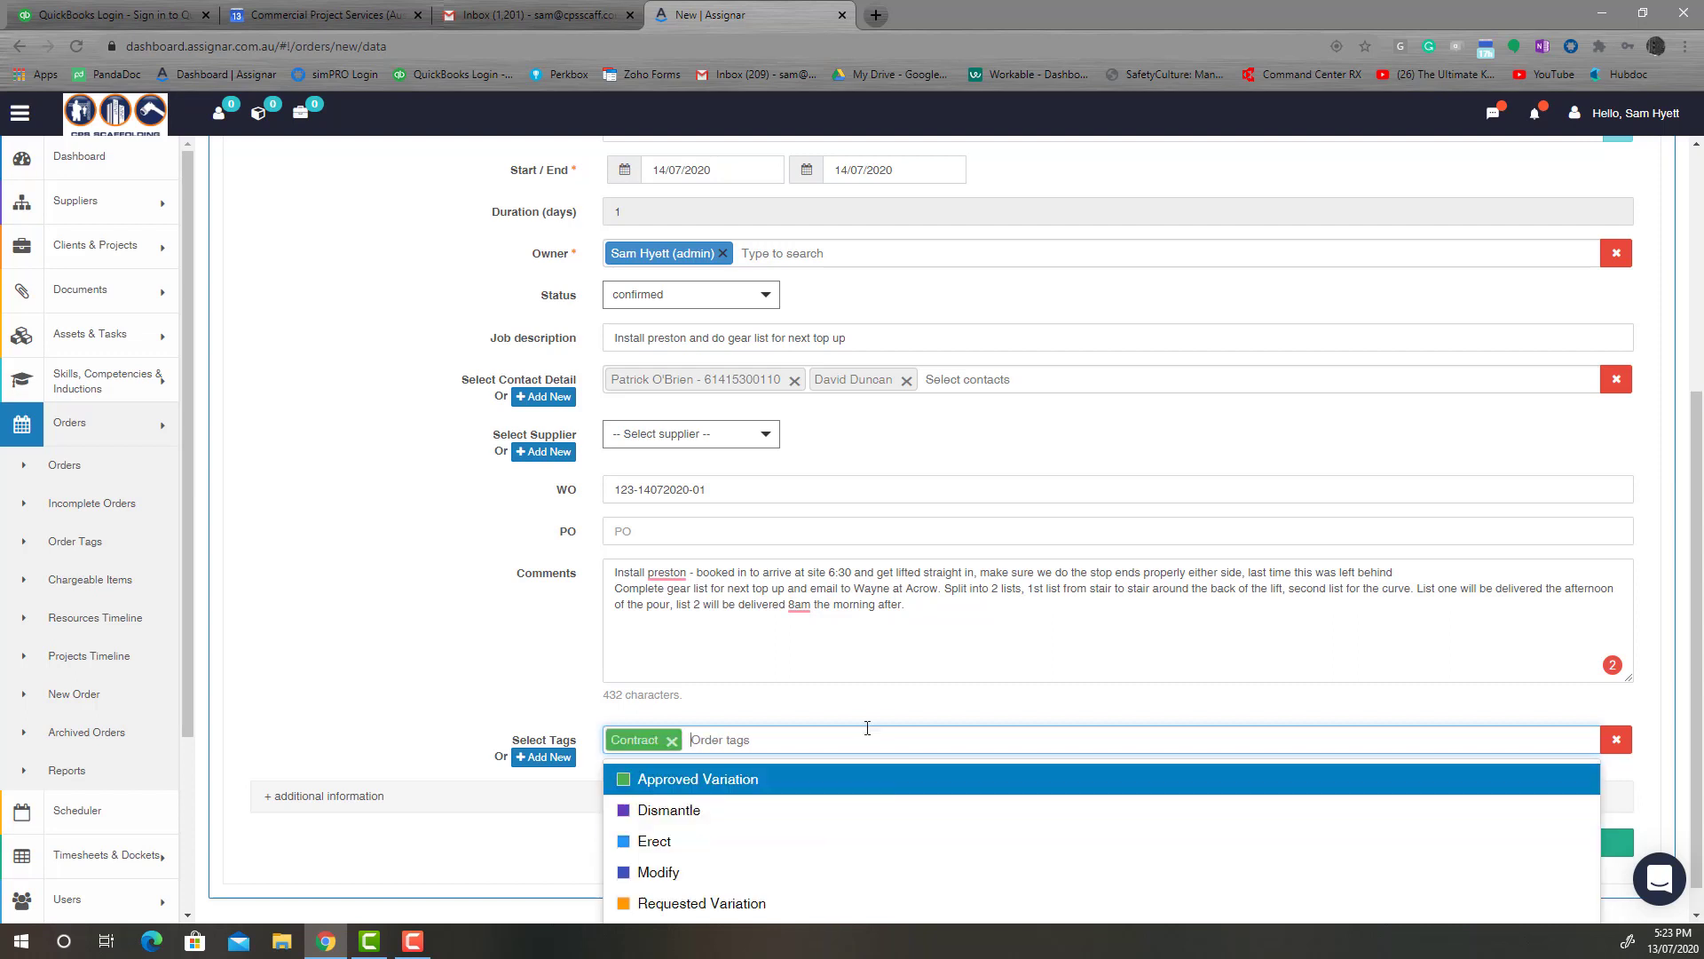
click(818, 872)
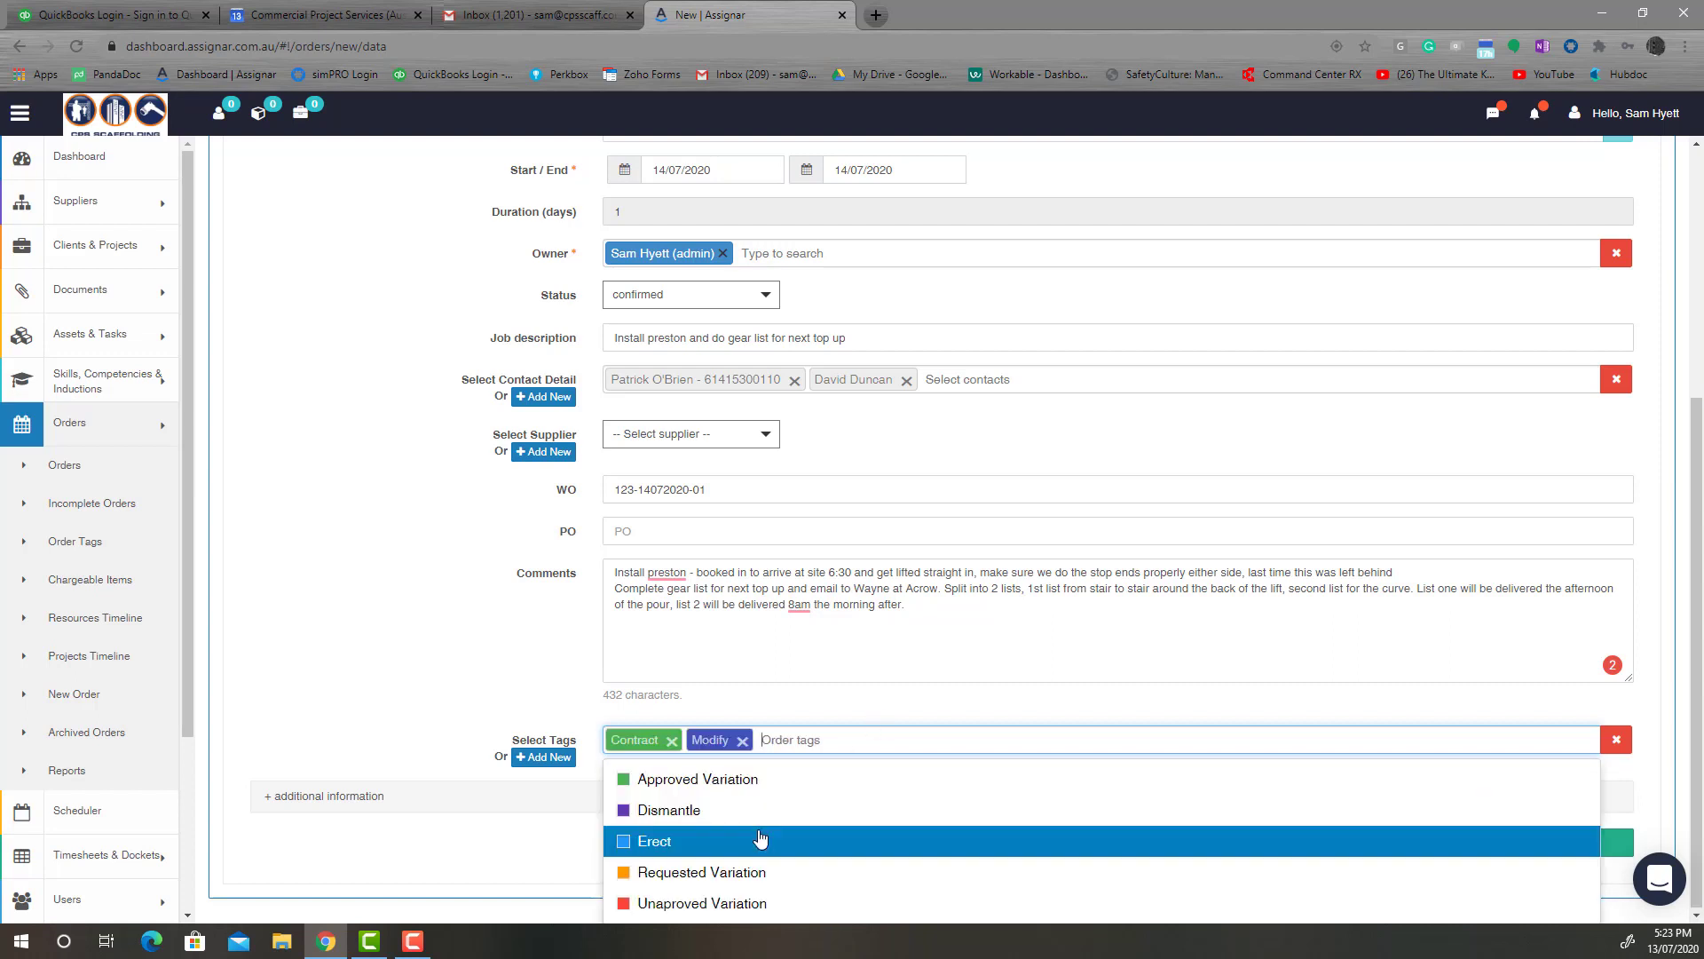
click(479, 804)
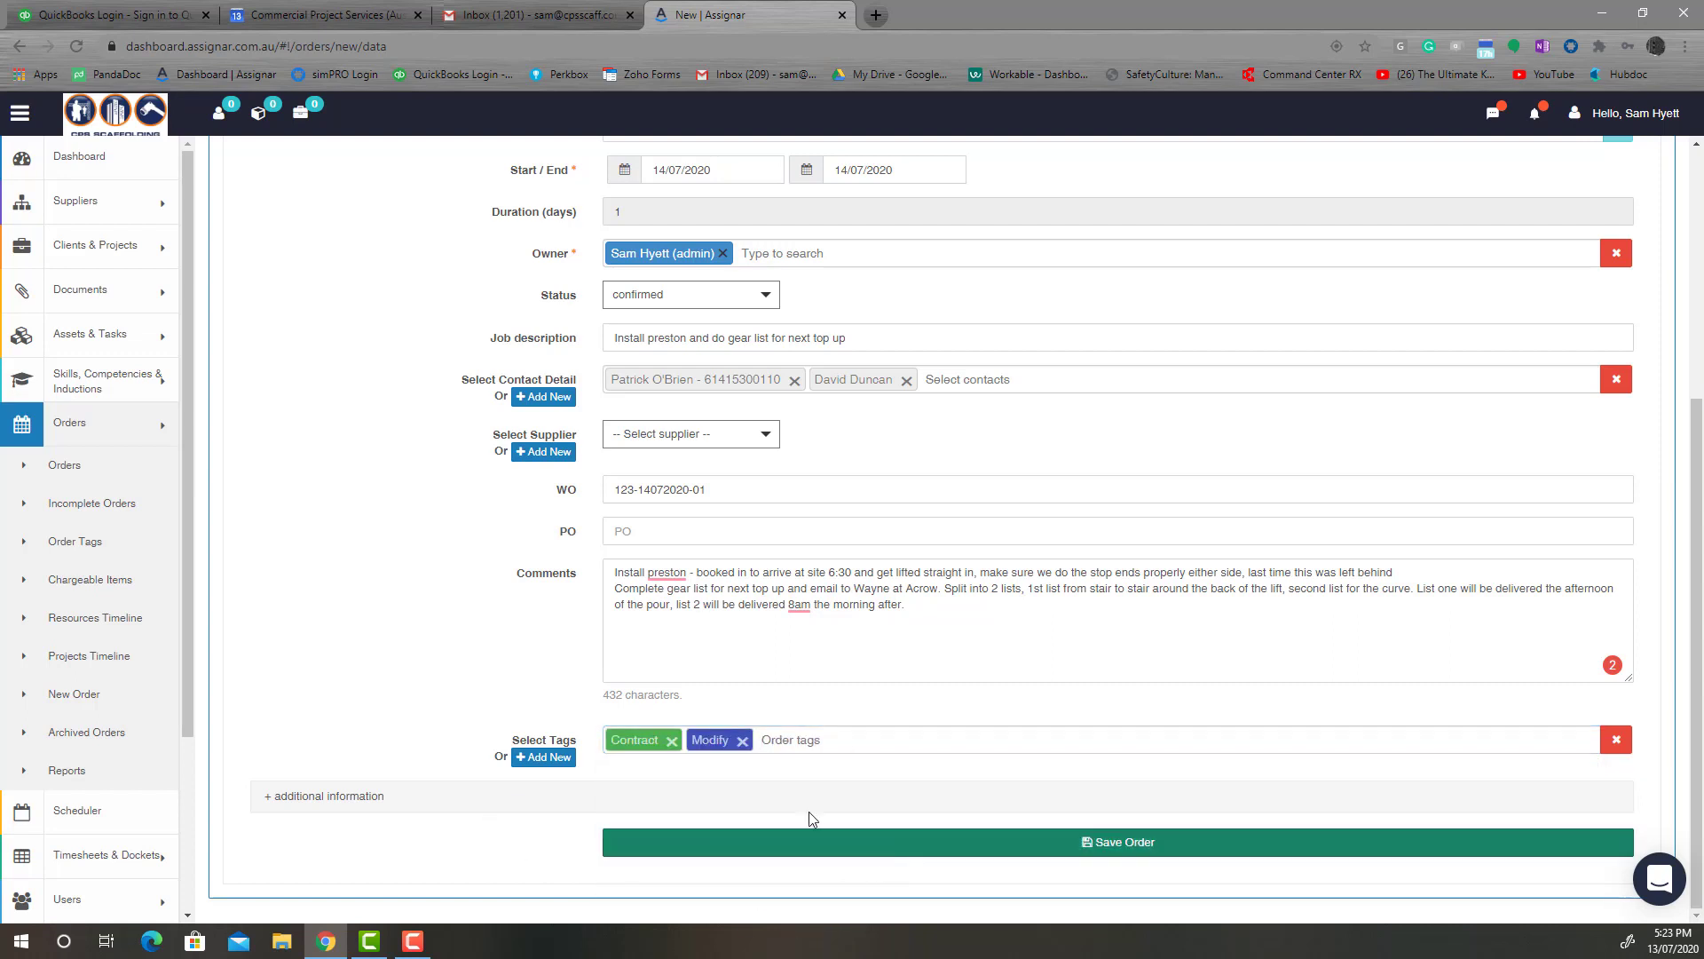
click(829, 746)
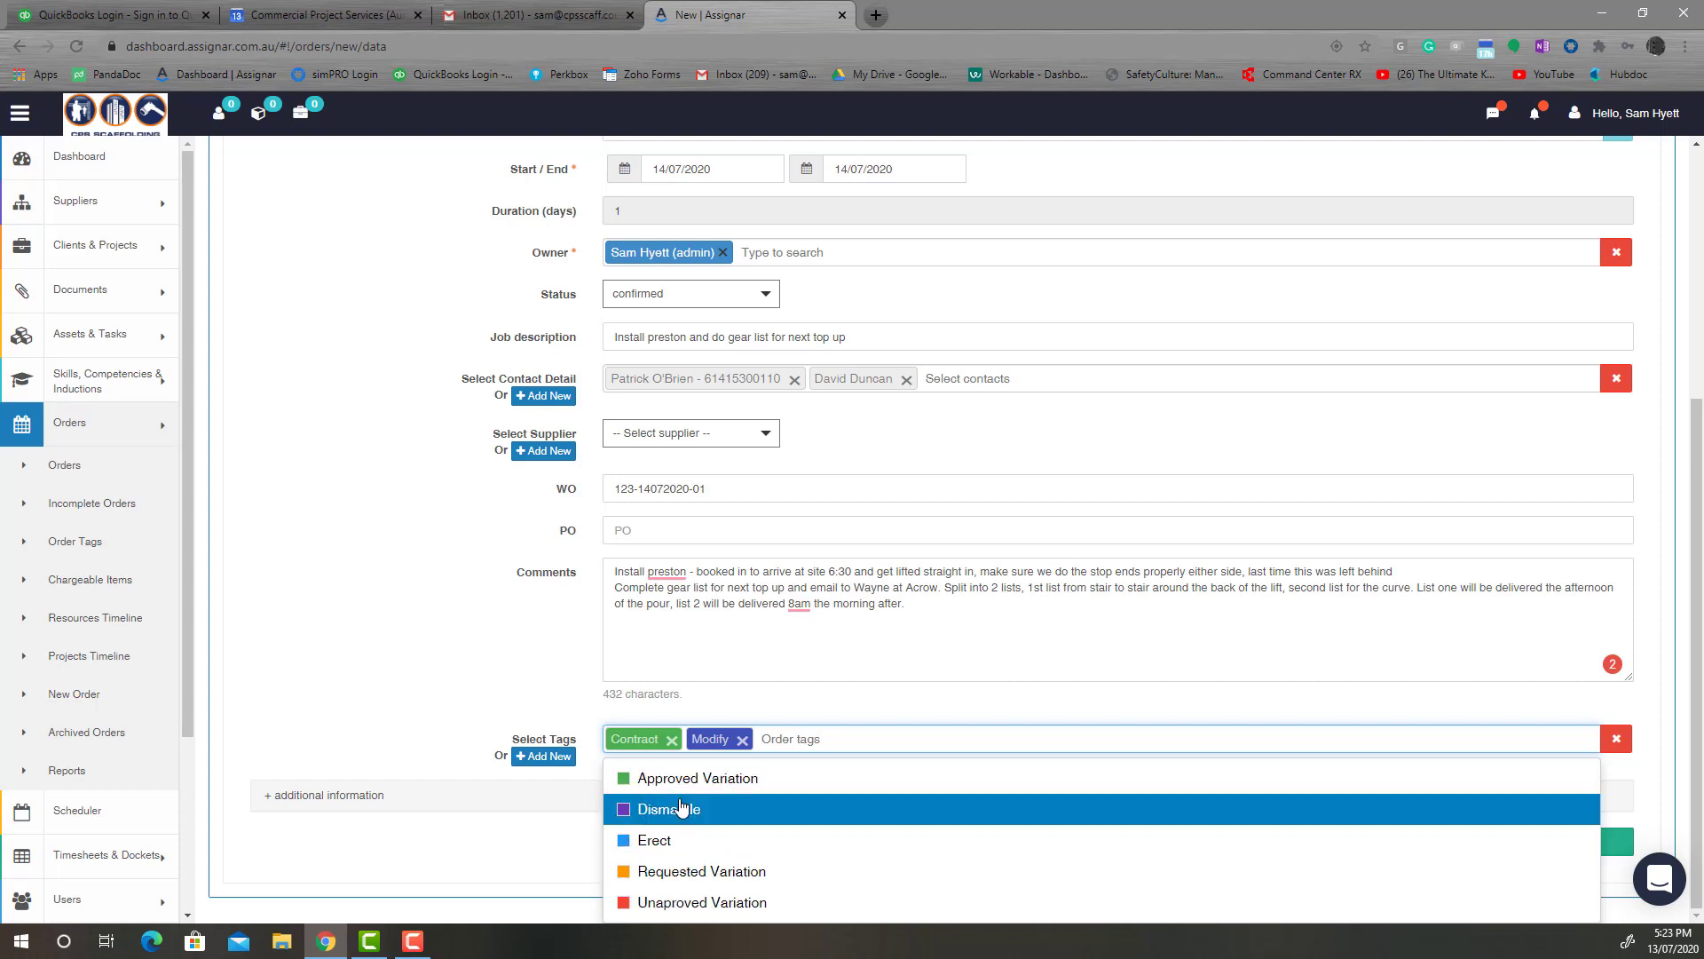
click(507, 688)
click(1187, 843)
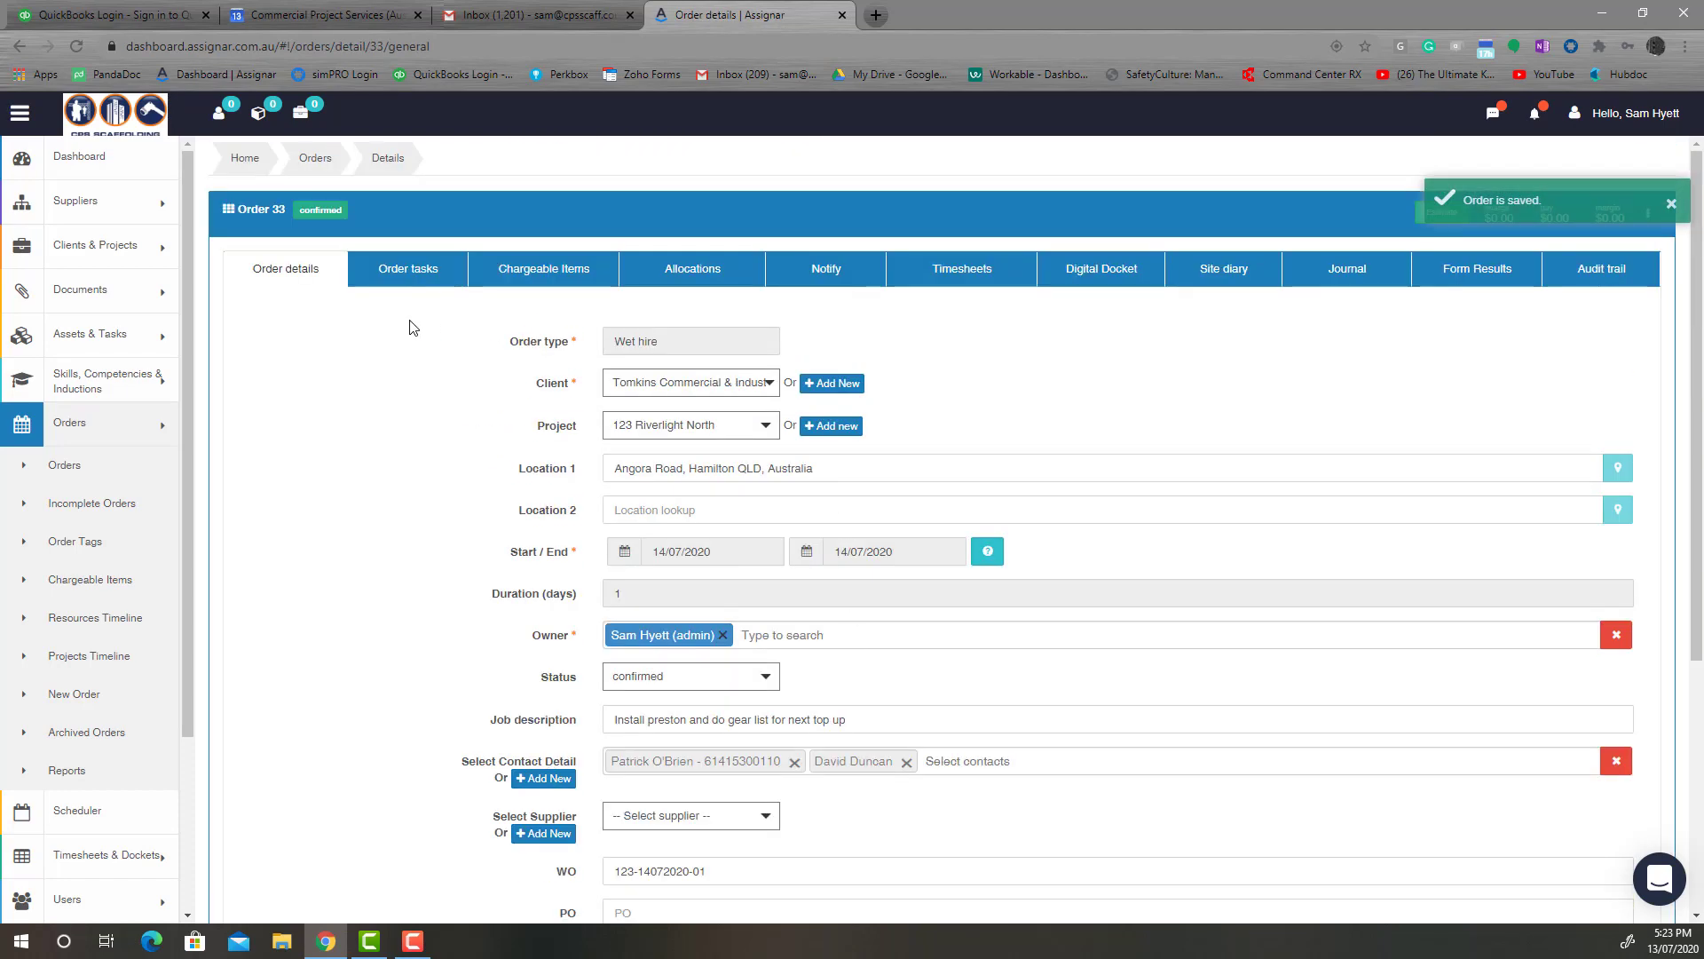
- Begin the order's first task, choosing Modify Scaffold as the task type
click(409, 275)
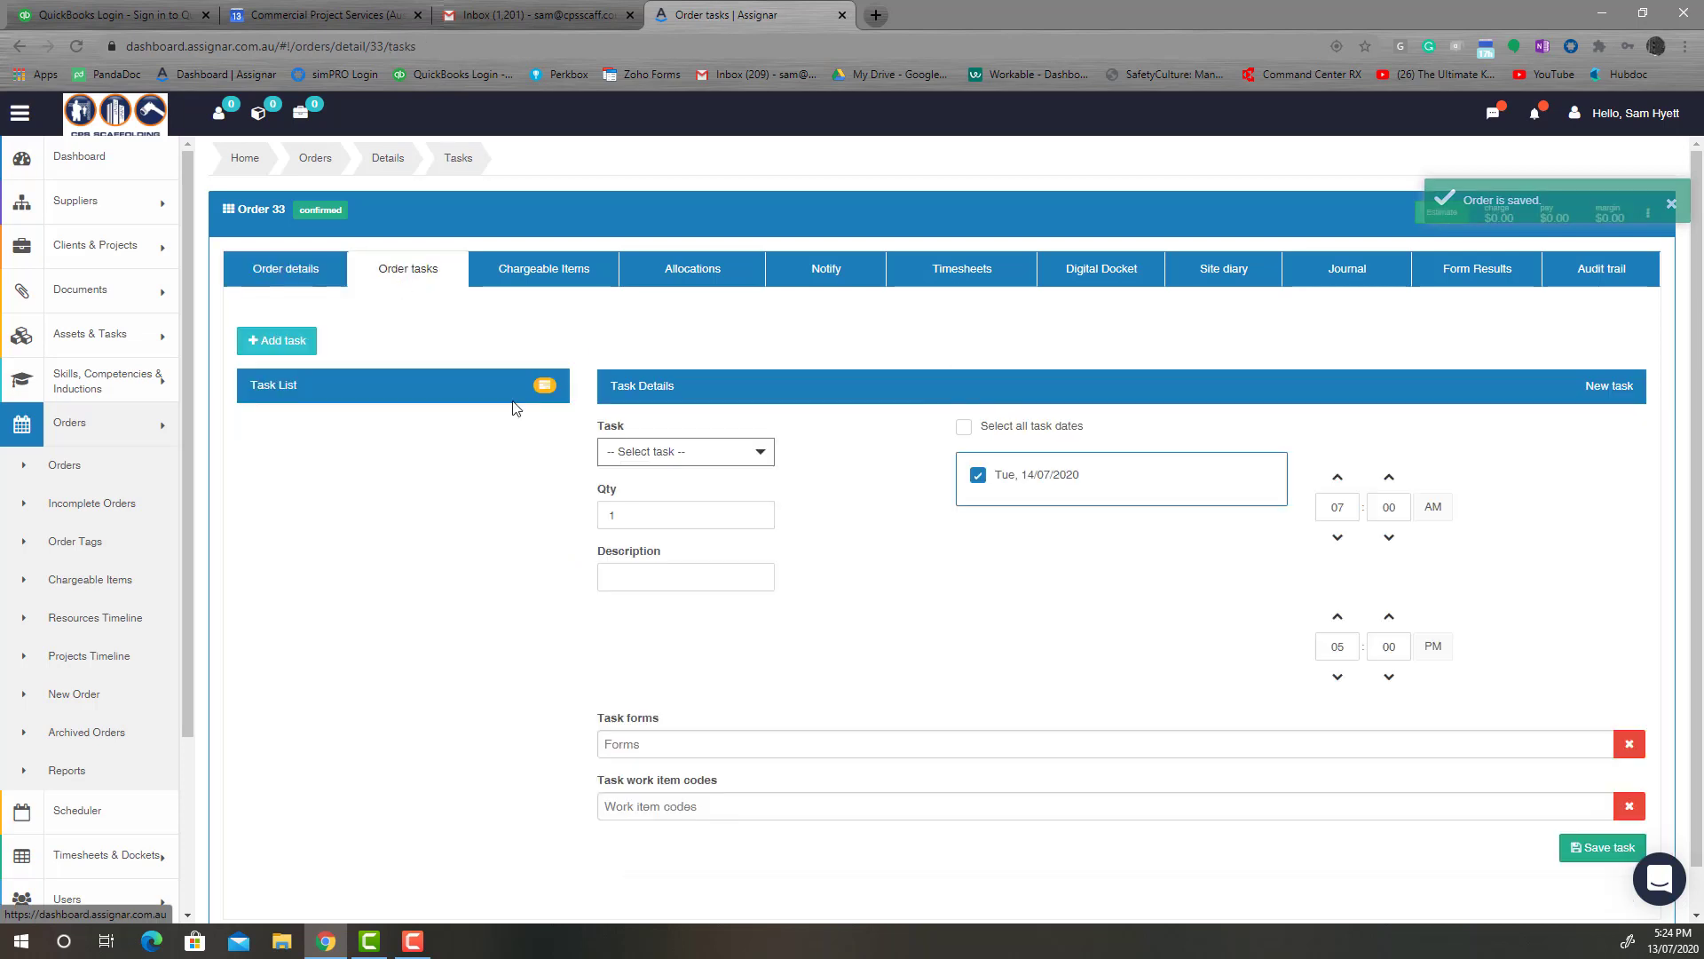
click(725, 450)
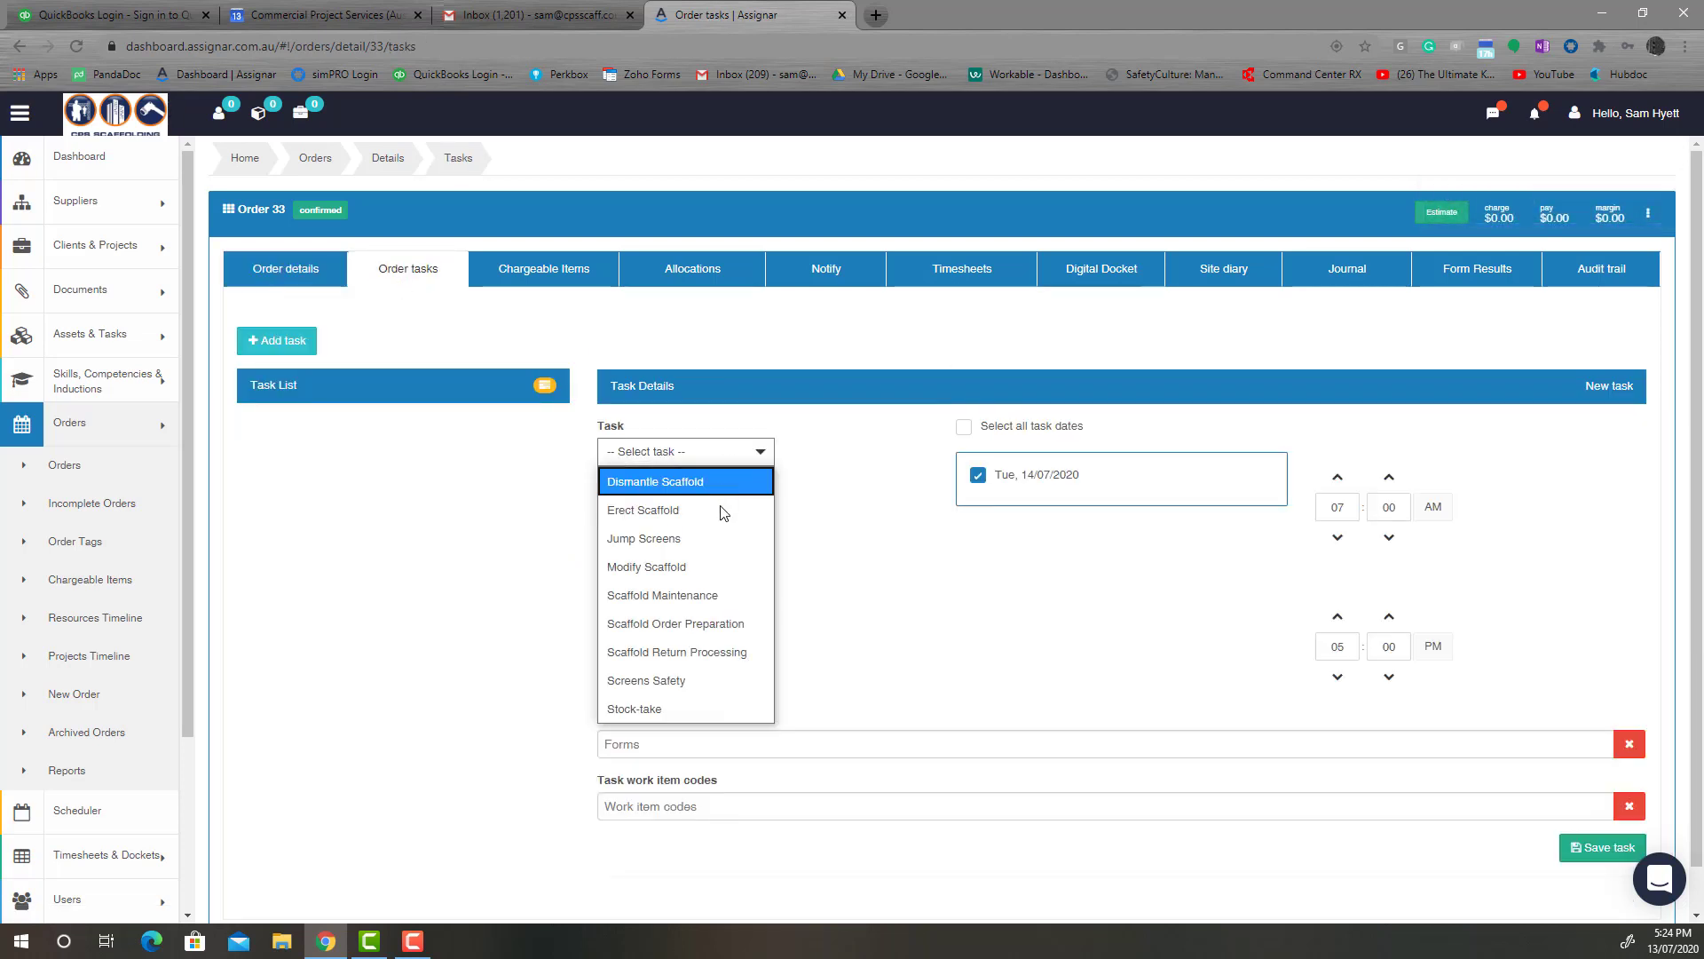
click(721, 566)
- Set the new task's hours to 06:30 AM until 02:30 PM and save the task
click(1338, 537)
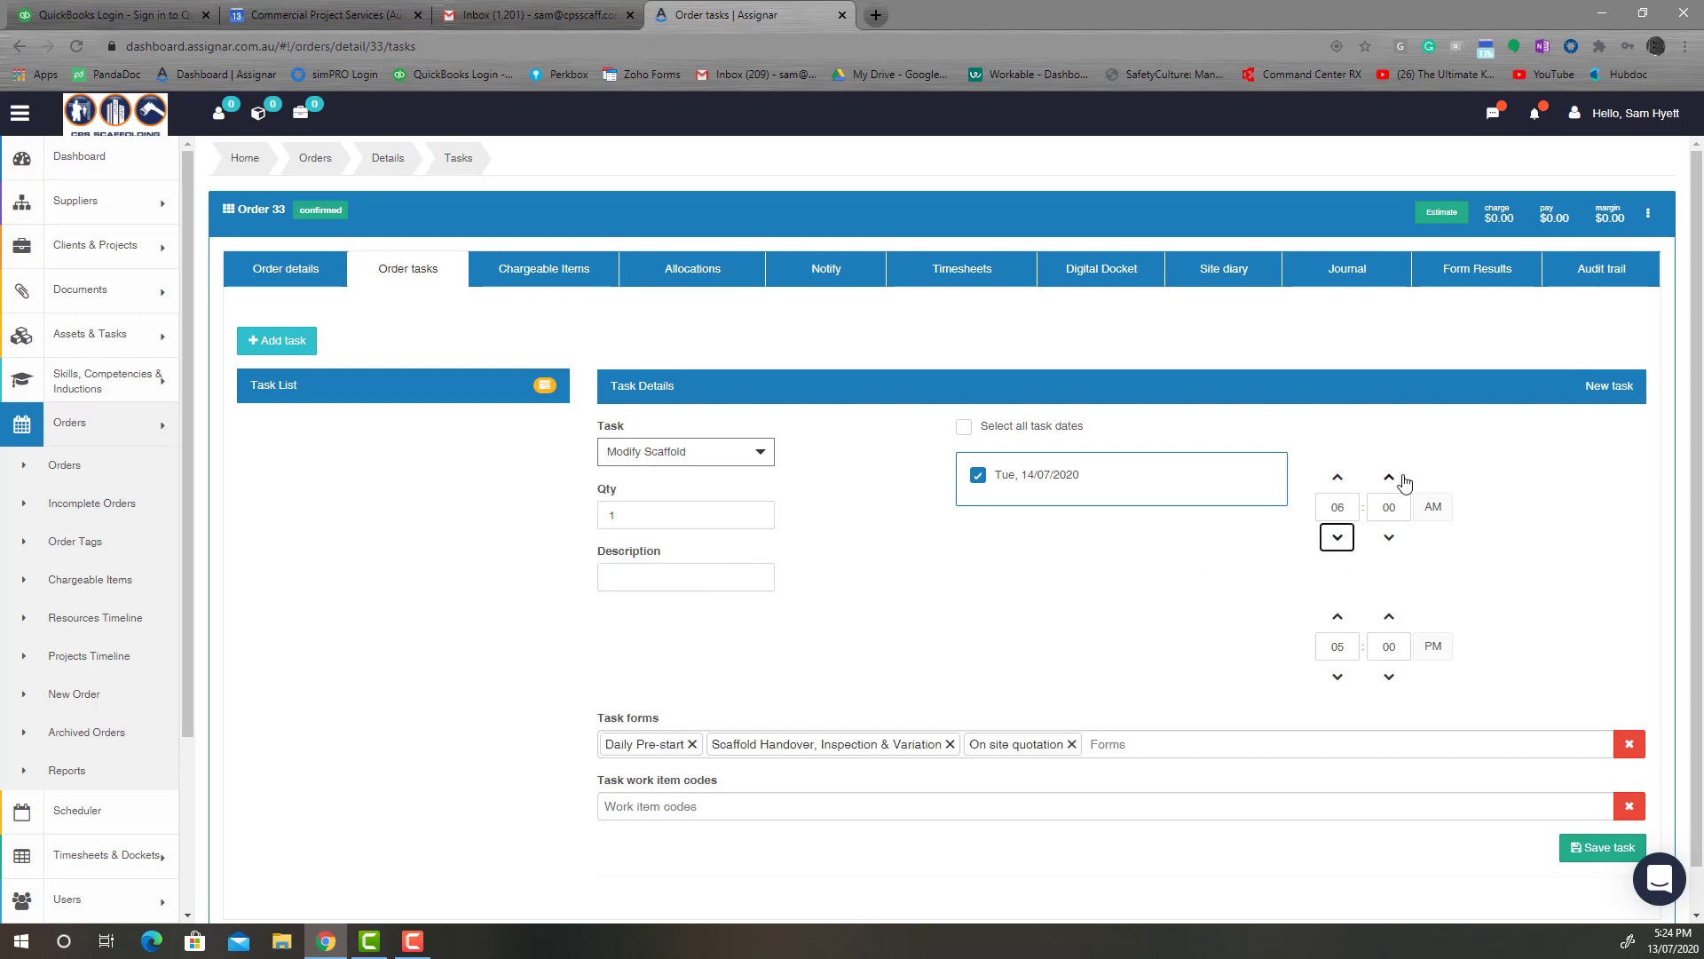
click(1390, 477)
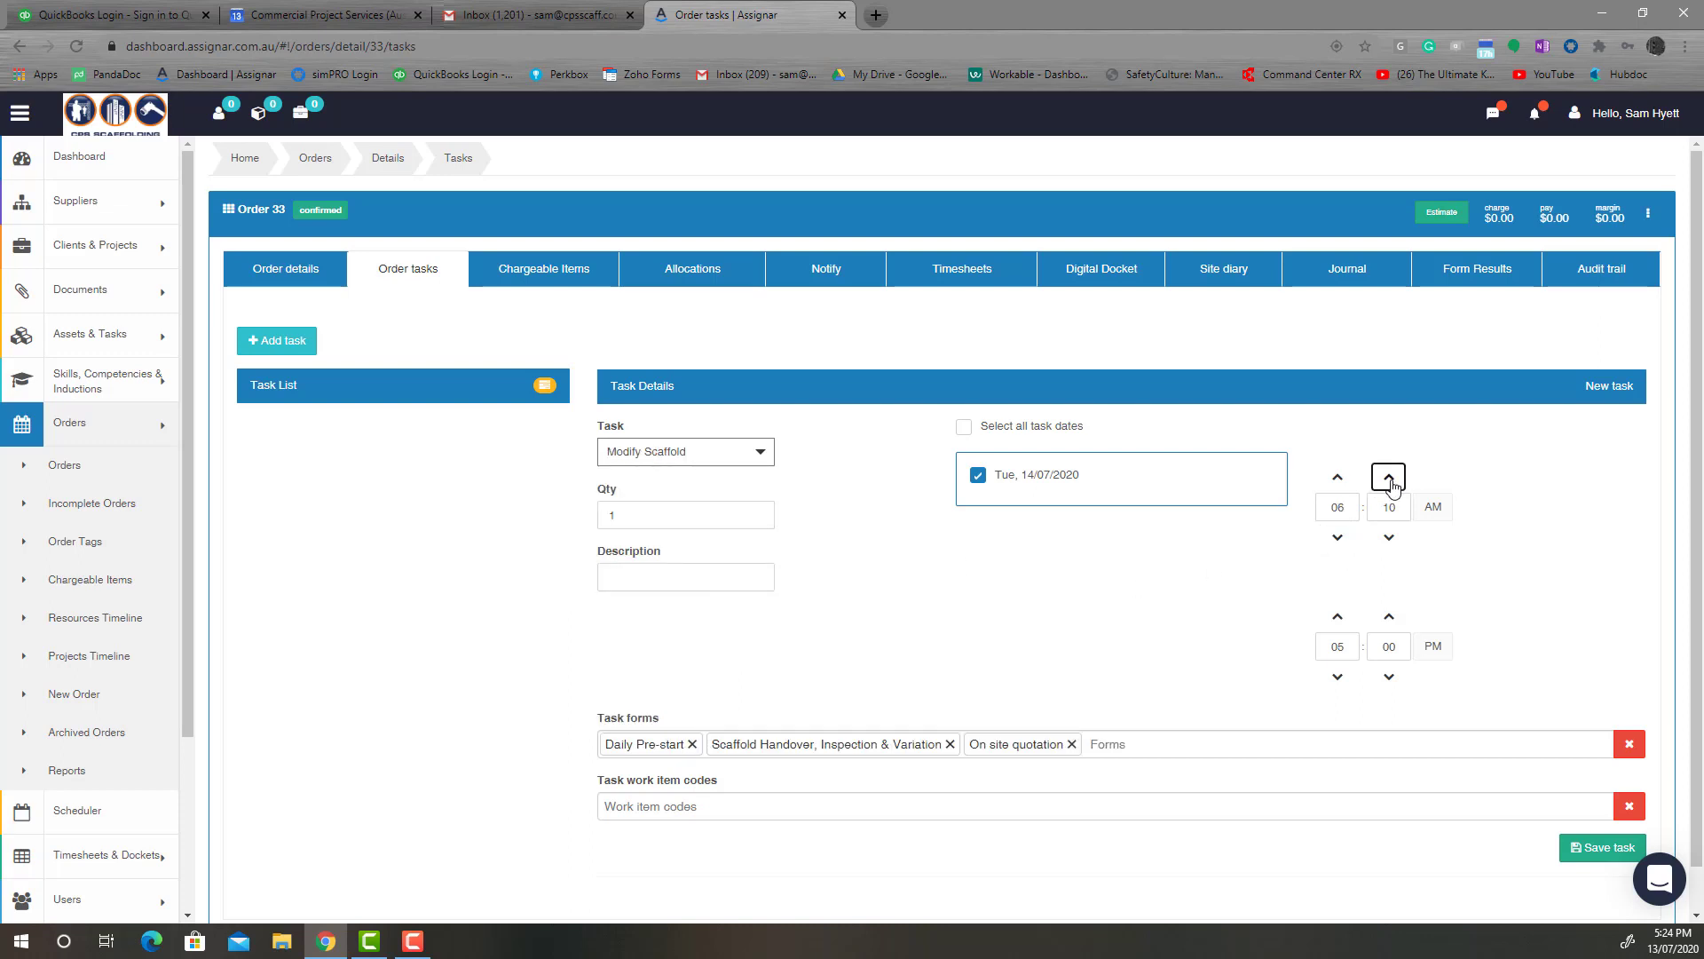
click(1389, 537)
click(1388, 479)
click(1388, 480)
click(1338, 679)
click(1390, 619)
click(1595, 849)
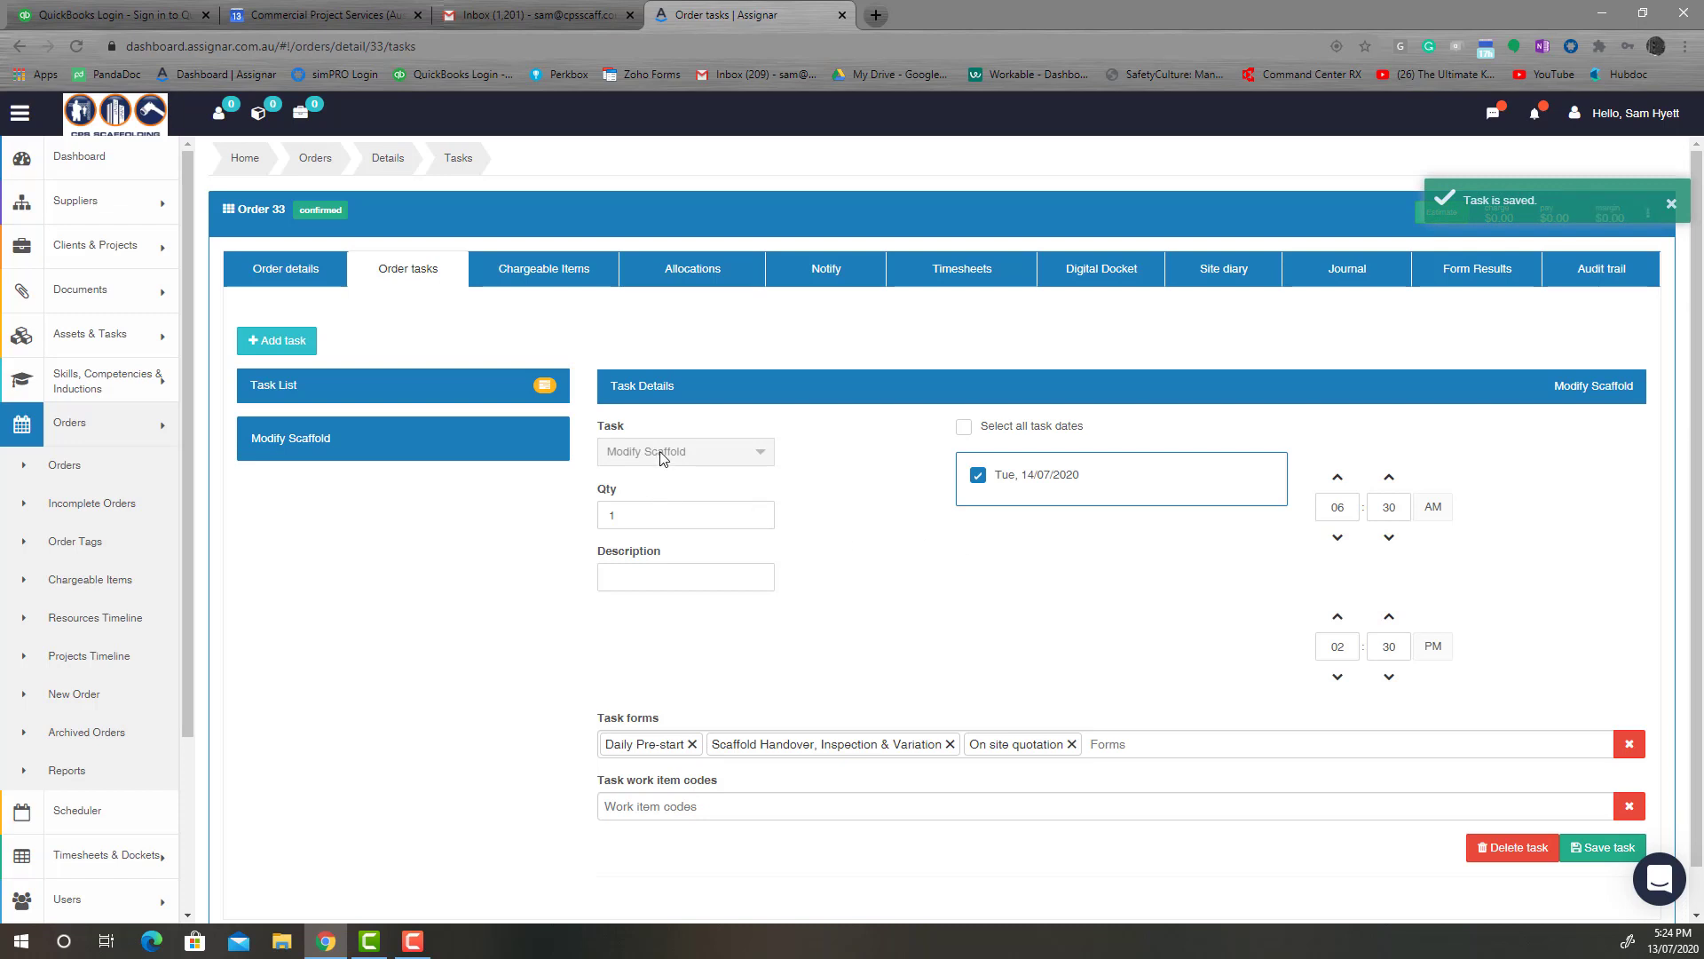
- Add a second task to the order, also of the type Modify Scaffold
click(270, 341)
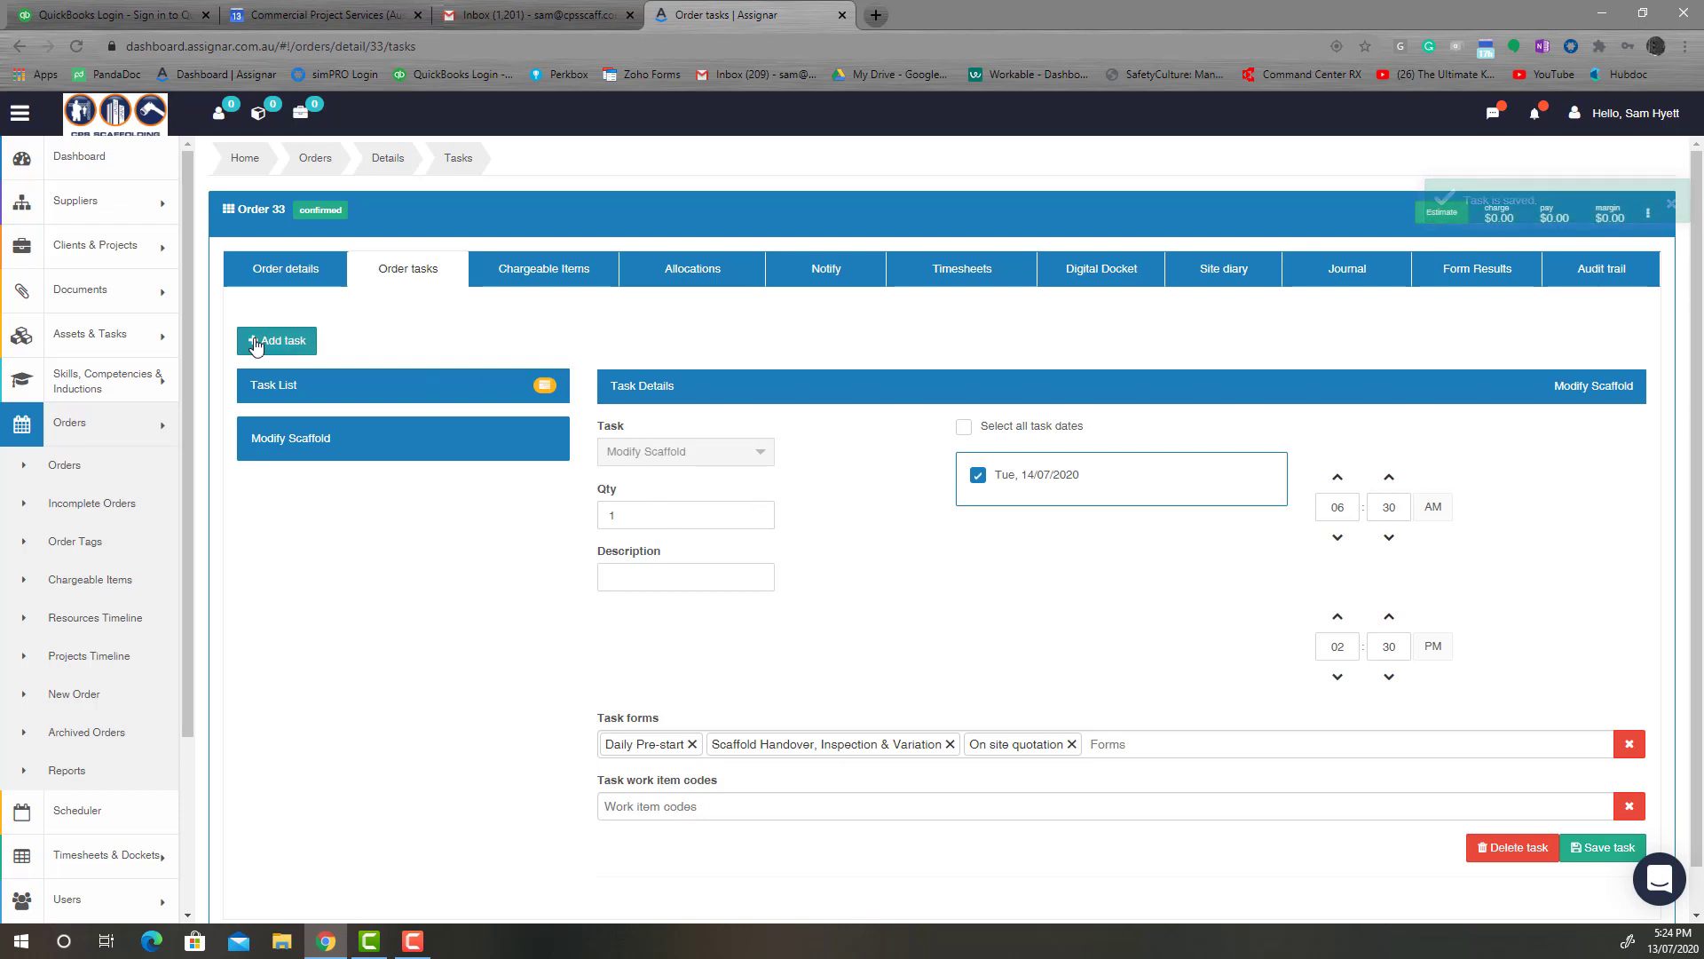
click(701, 455)
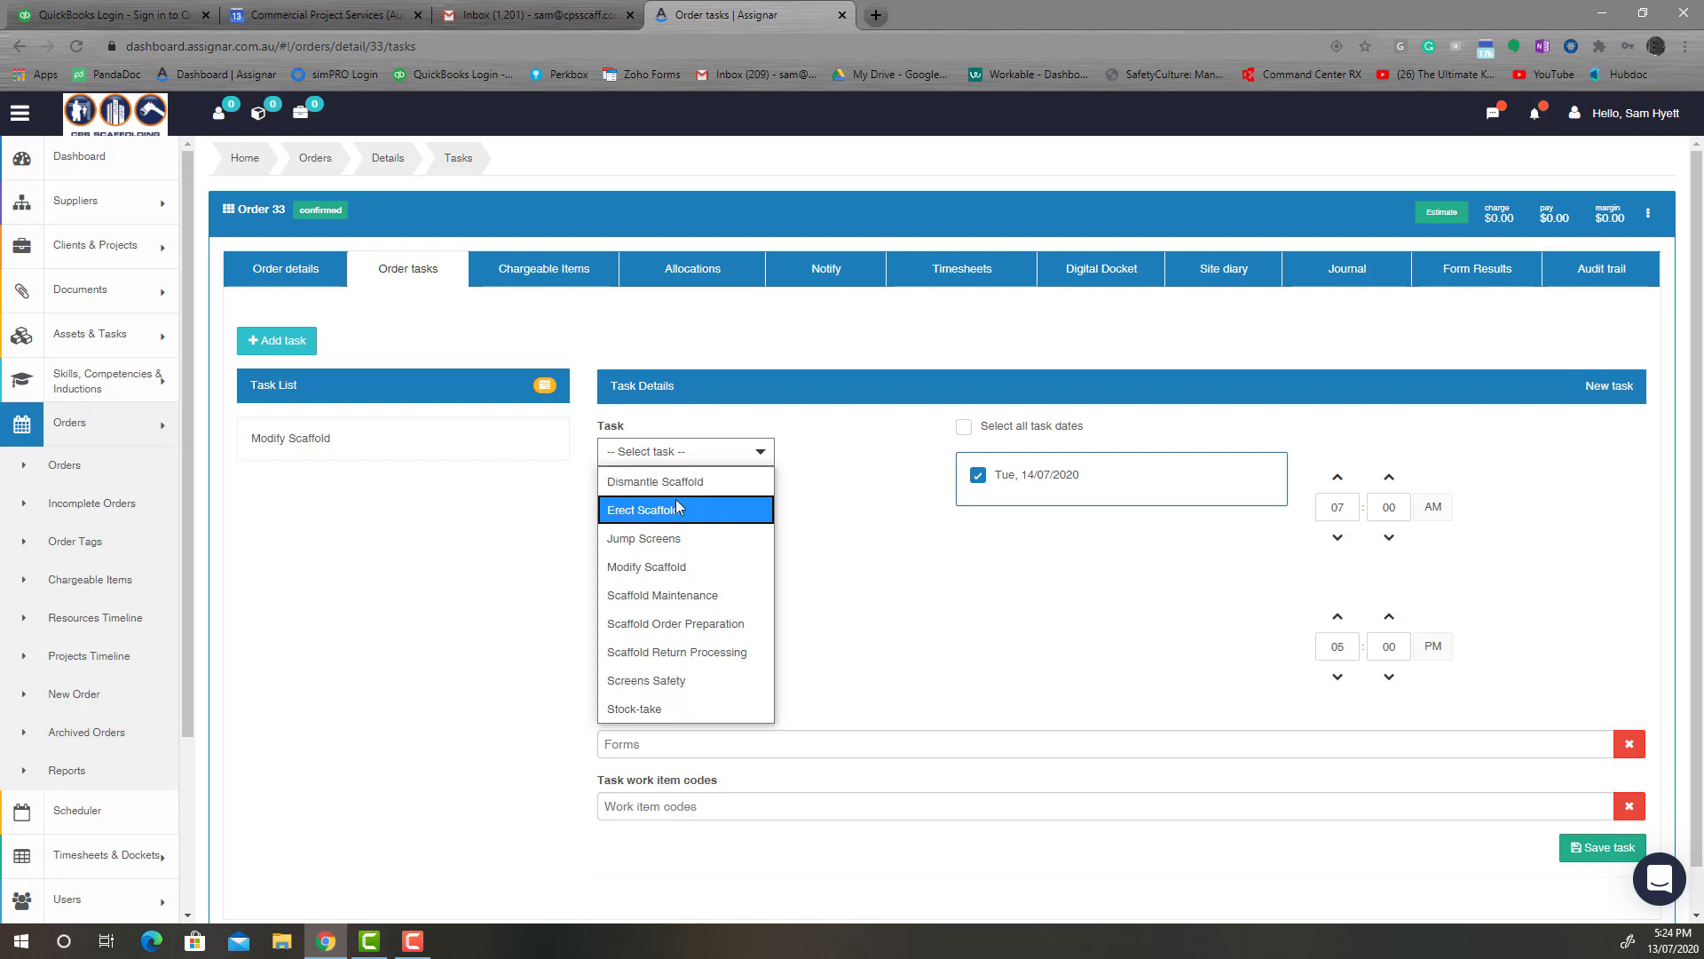
click(679, 564)
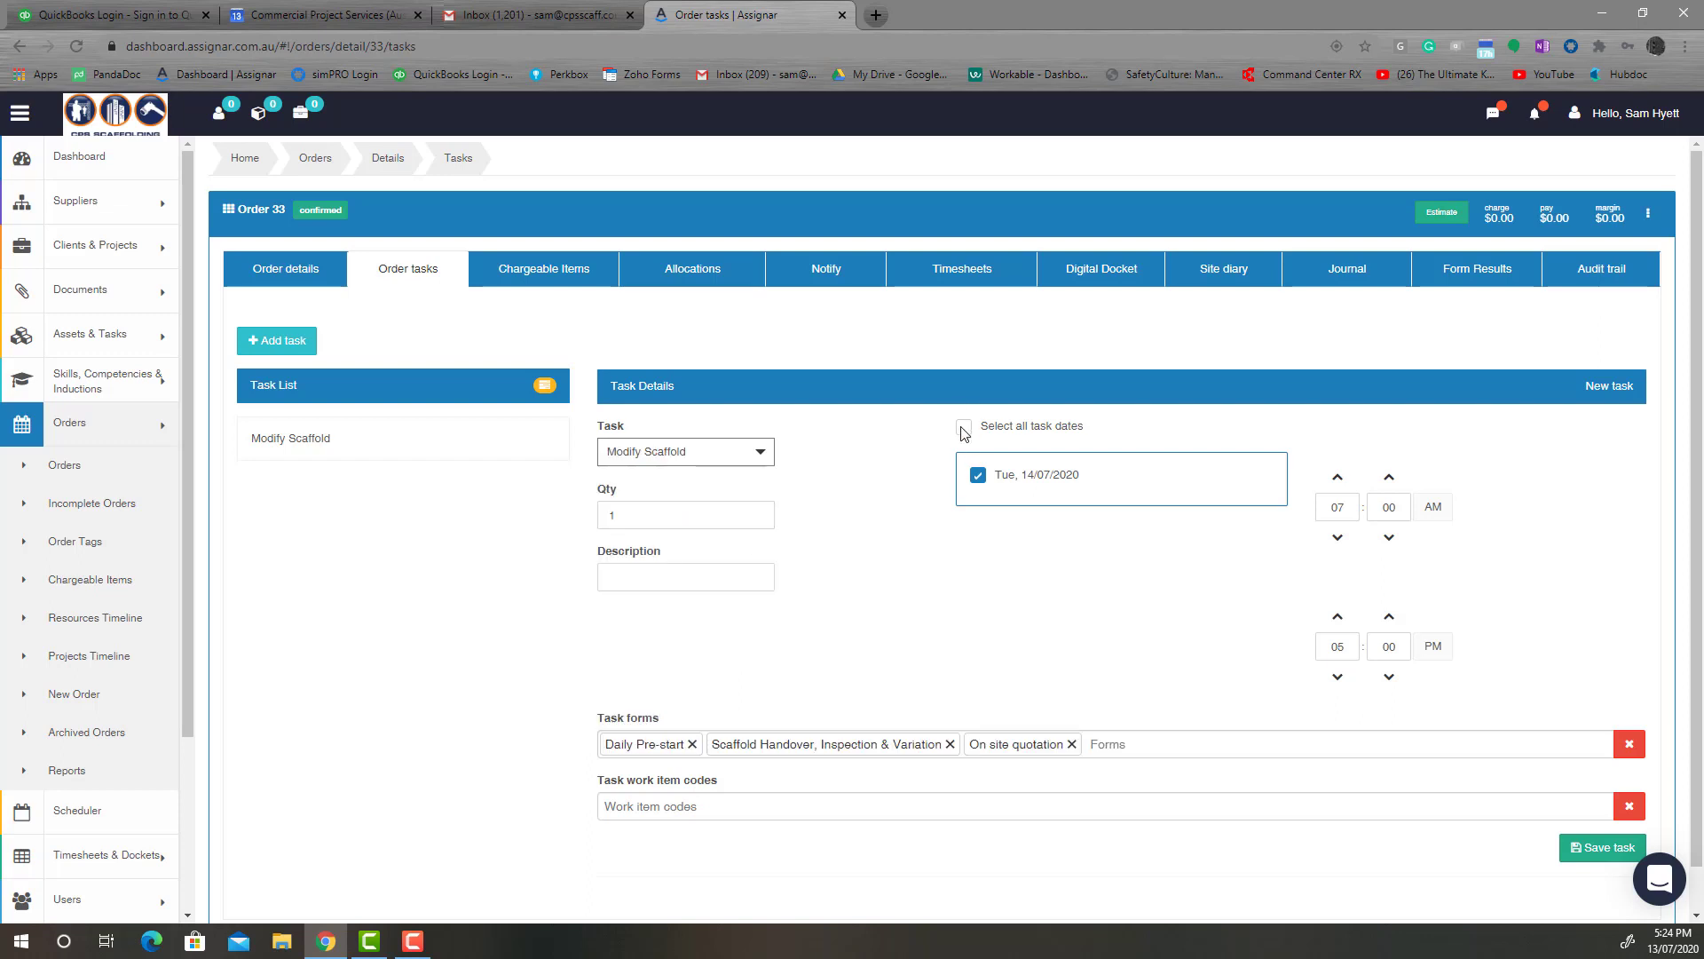
- Set the second task's hours to 06:00 AM until 03:00 PM and save the task
click(1337, 538)
click(1338, 540)
click(1337, 481)
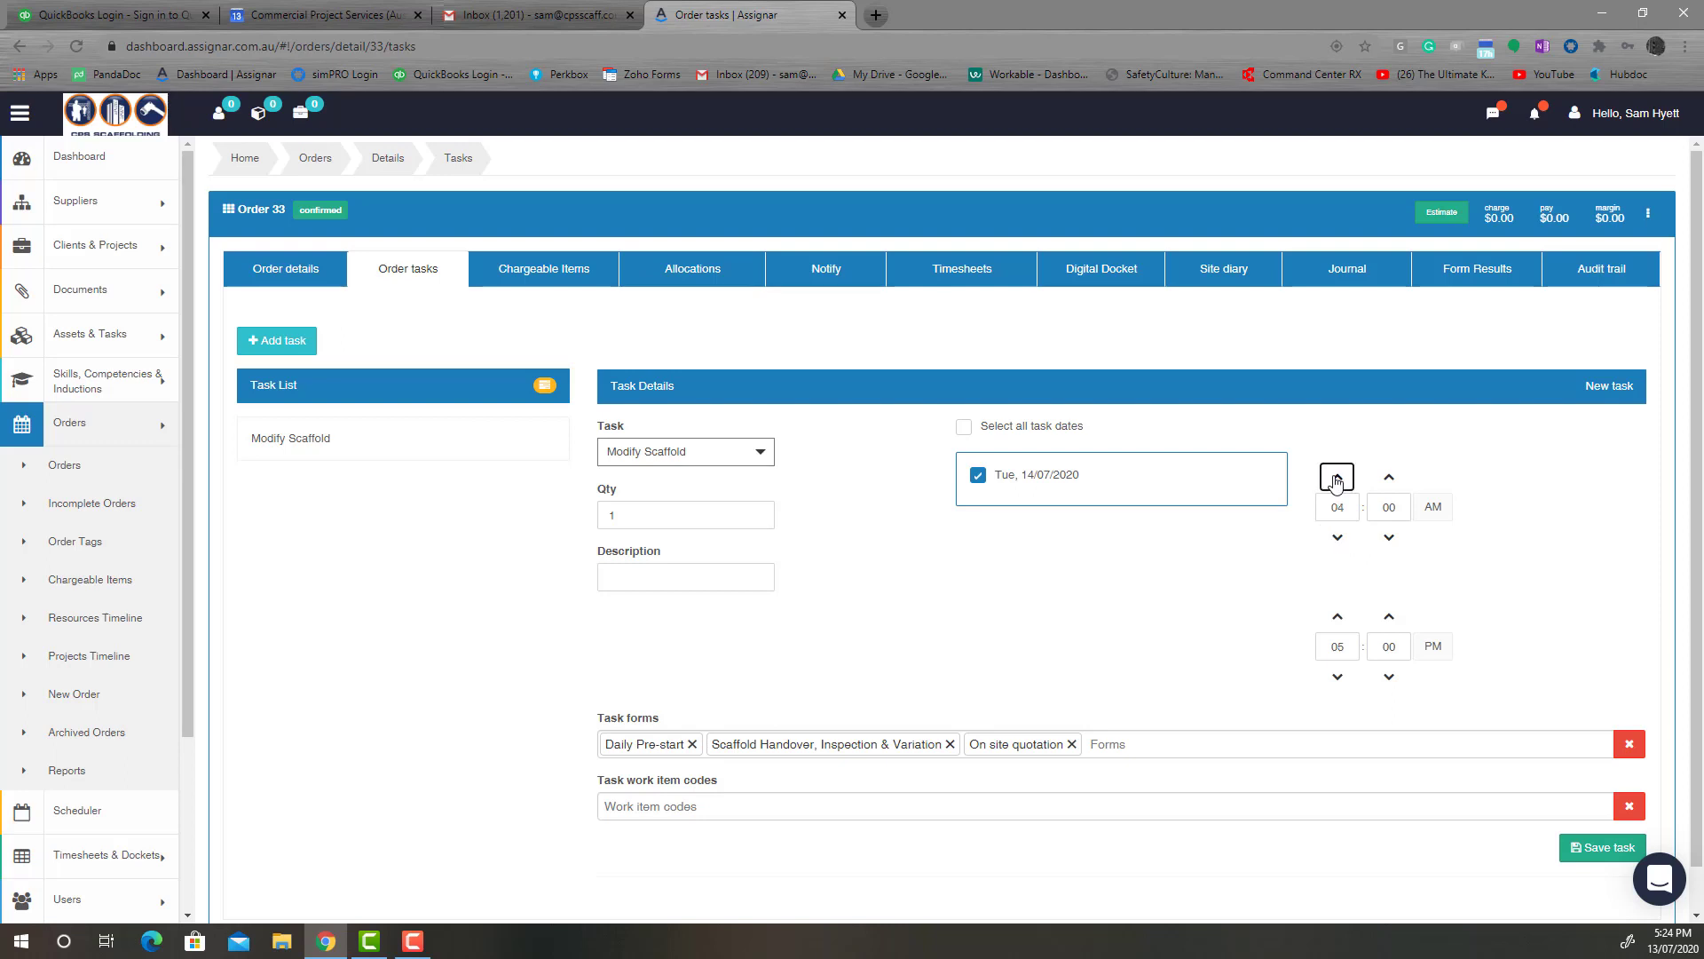
click(1338, 538)
click(1338, 677)
click(1338, 676)
click(1337, 676)
click(1390, 616)
click(1338, 616)
click(1390, 677)
click(1595, 851)
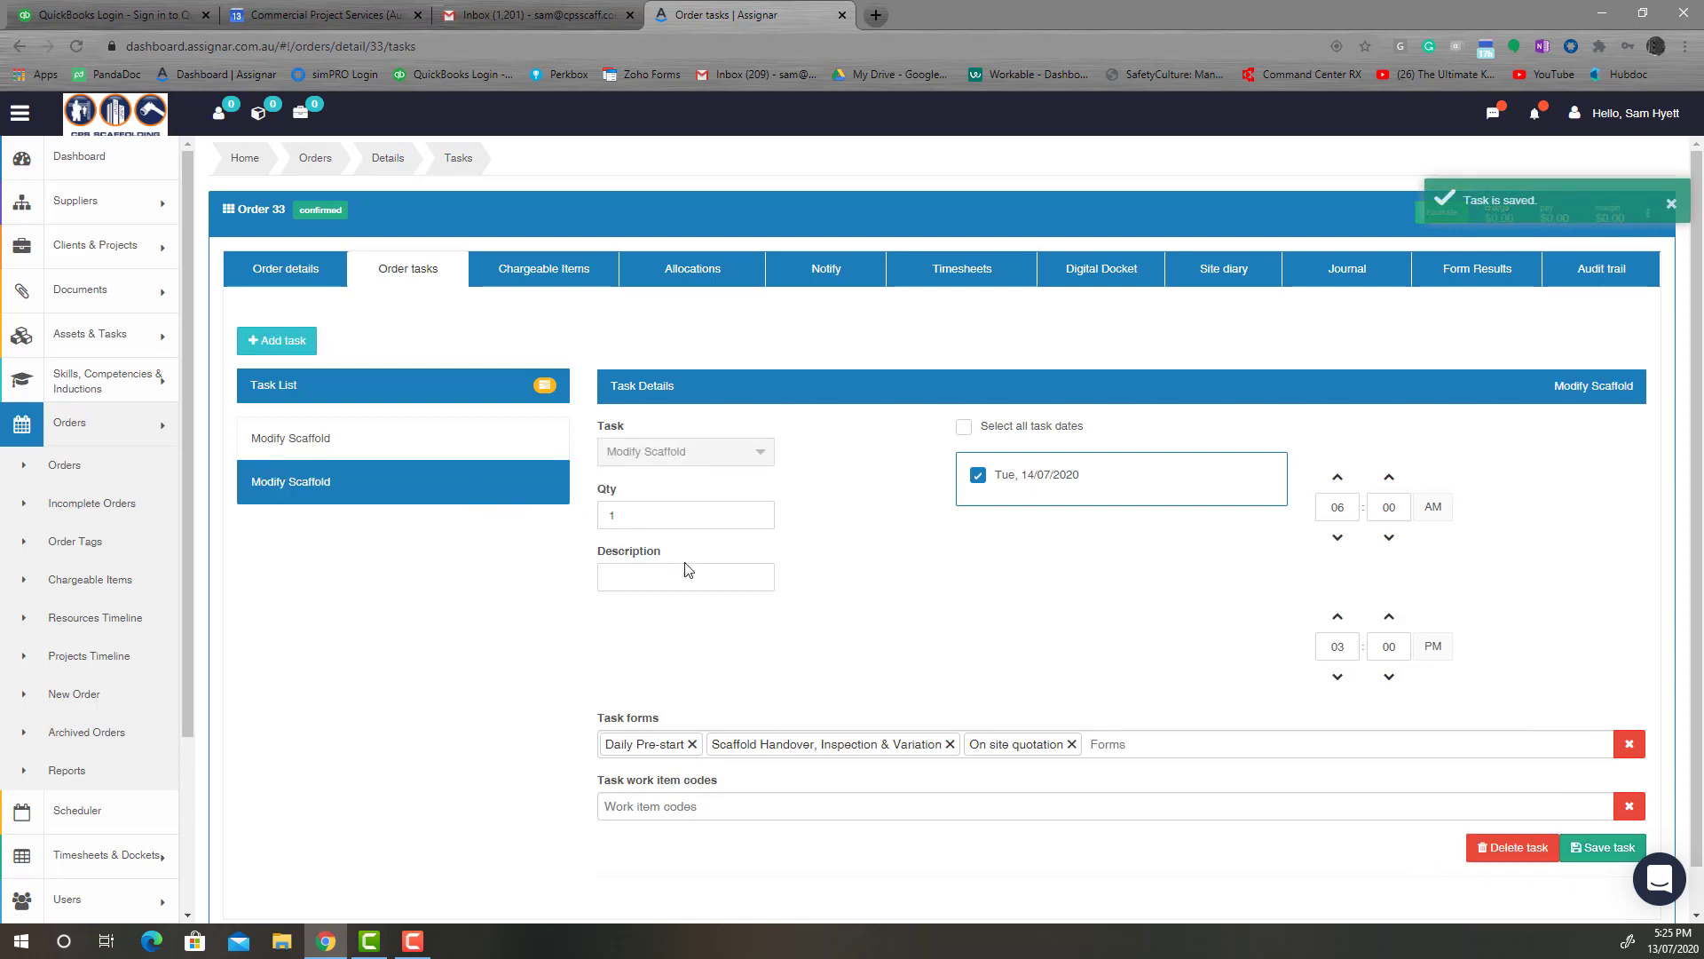
- Give the second Modify Scaffold task the description "Supervisor" and save the task
click(648, 585)
text(SUpe)
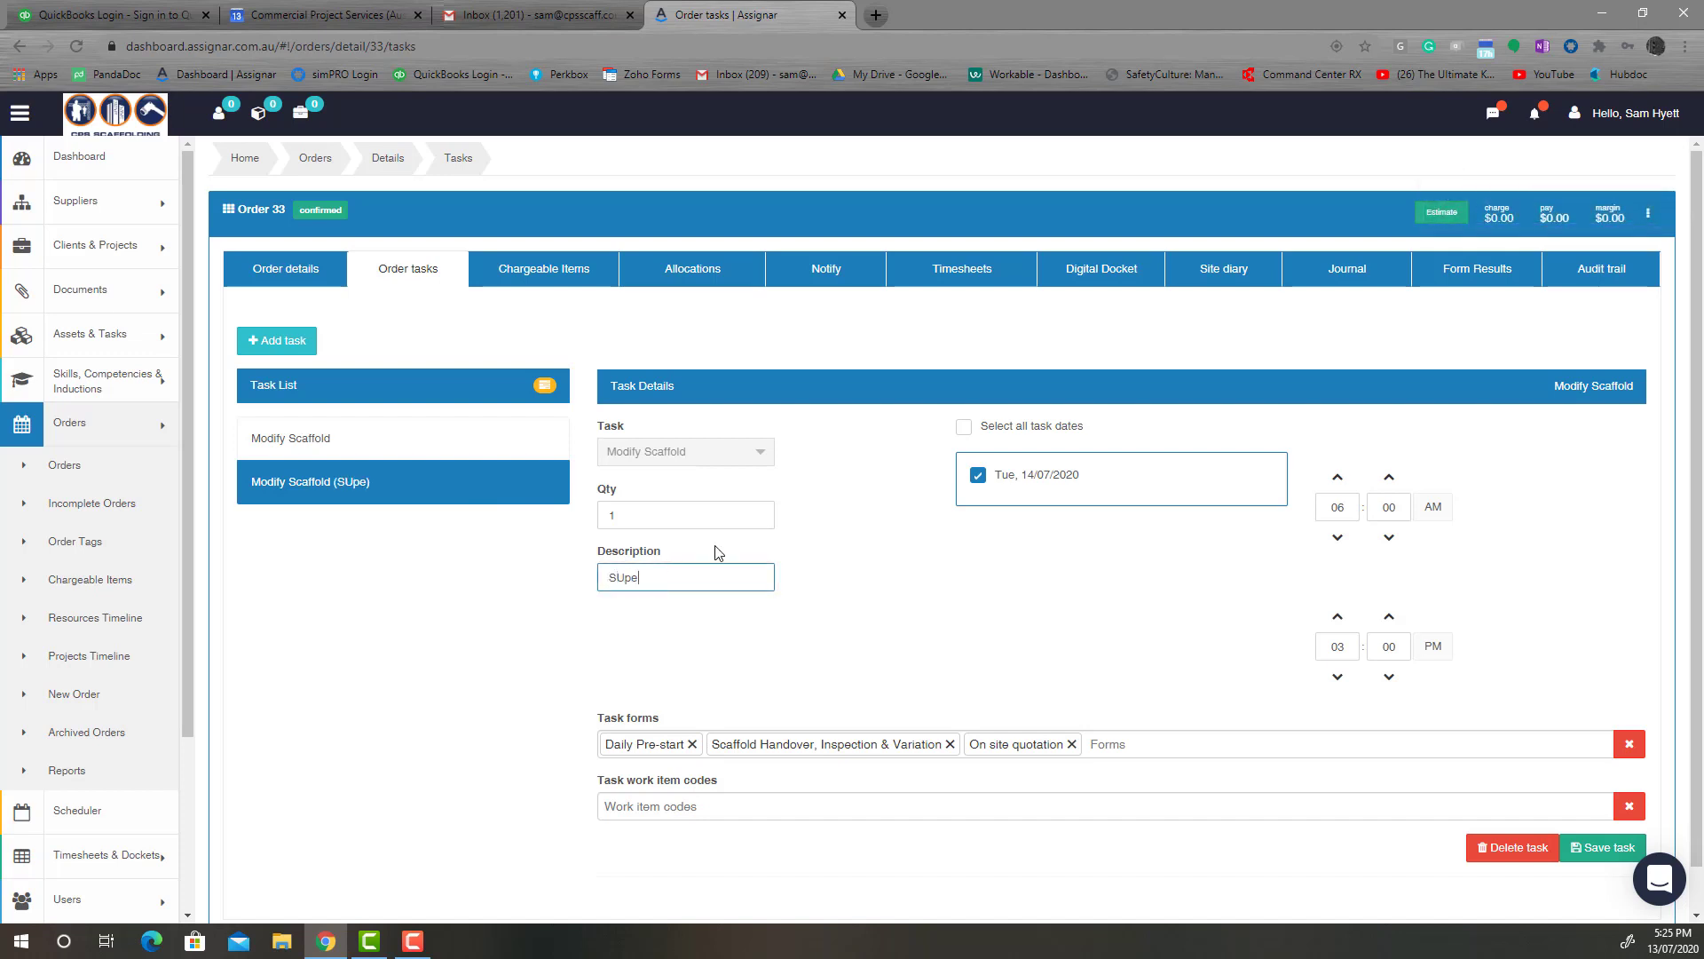
text(rvisor)
click(627, 581)
key(BackSpace)
text(u)
click(910, 603)
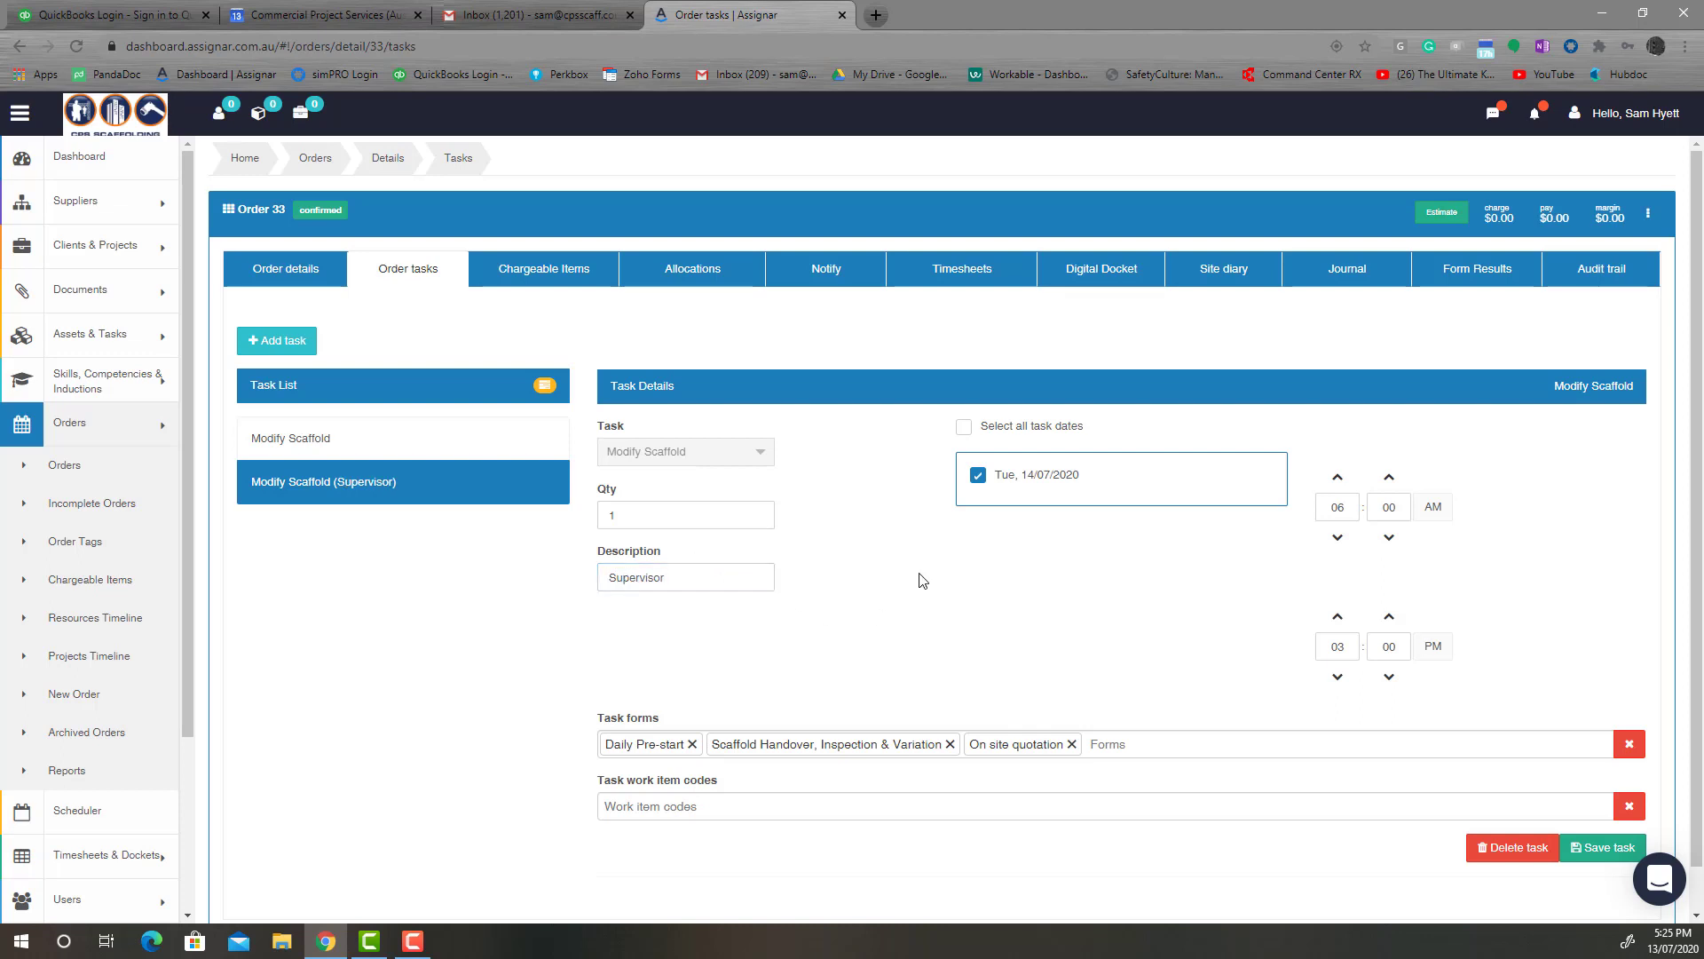
click(1560, 840)
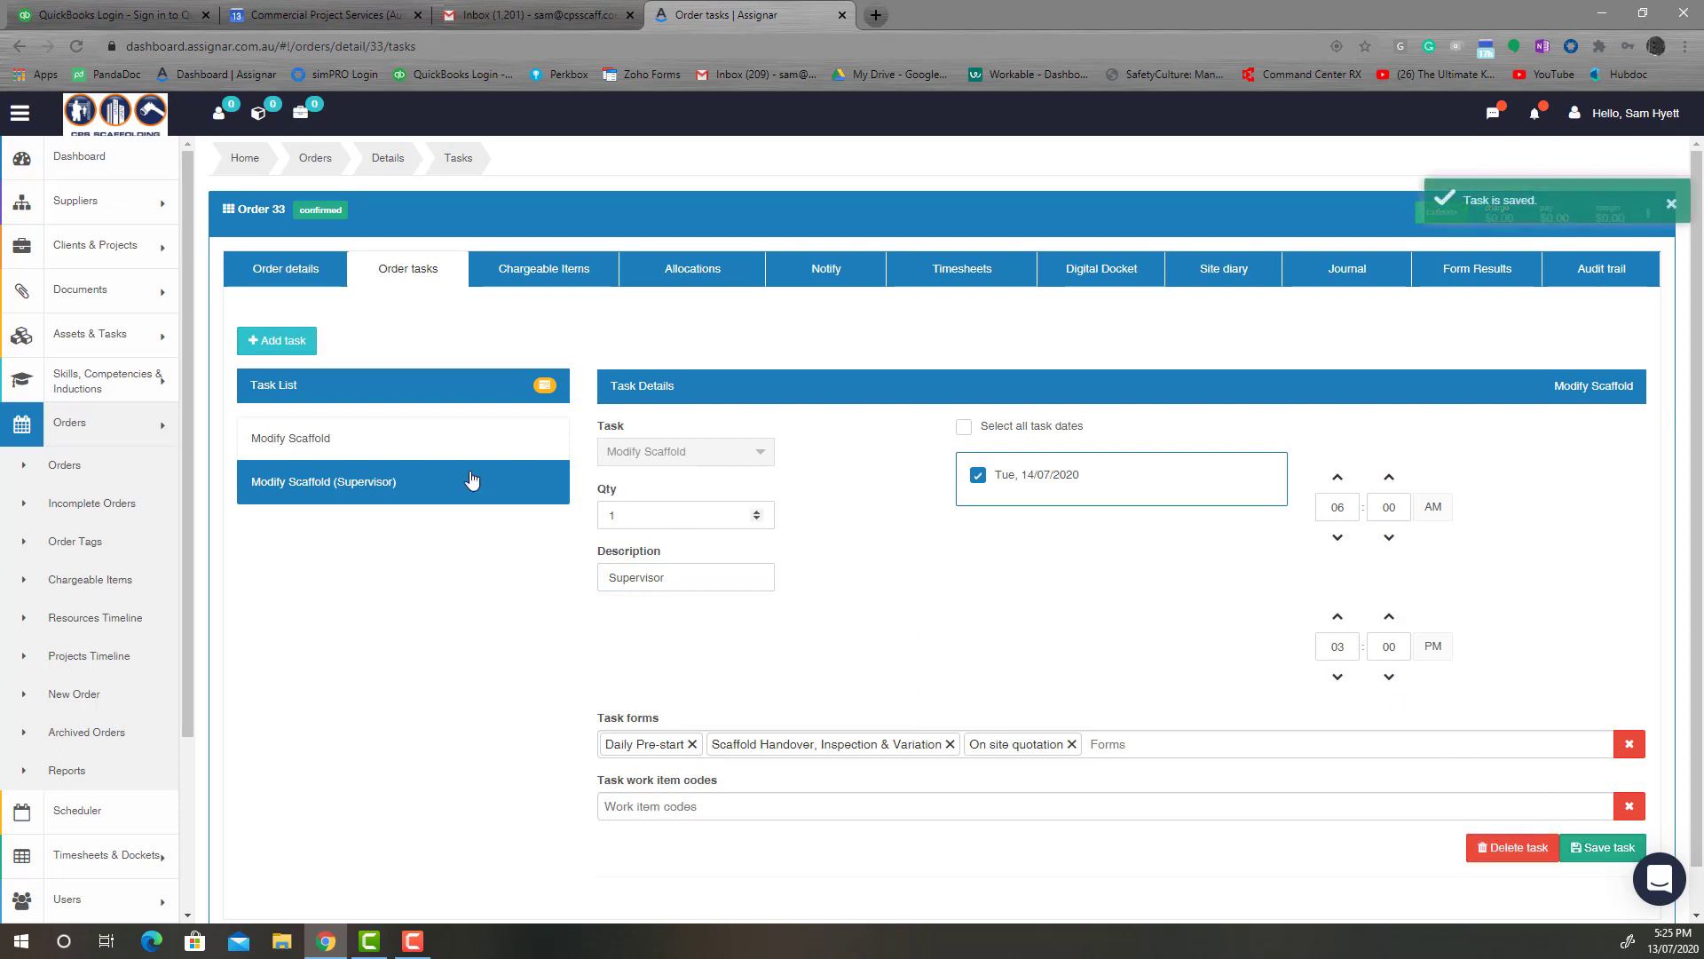
- Allocate the order's owner as fieldworker to the Modify Scaffold task without a description for Tue, 14/07/2020
click(540, 266)
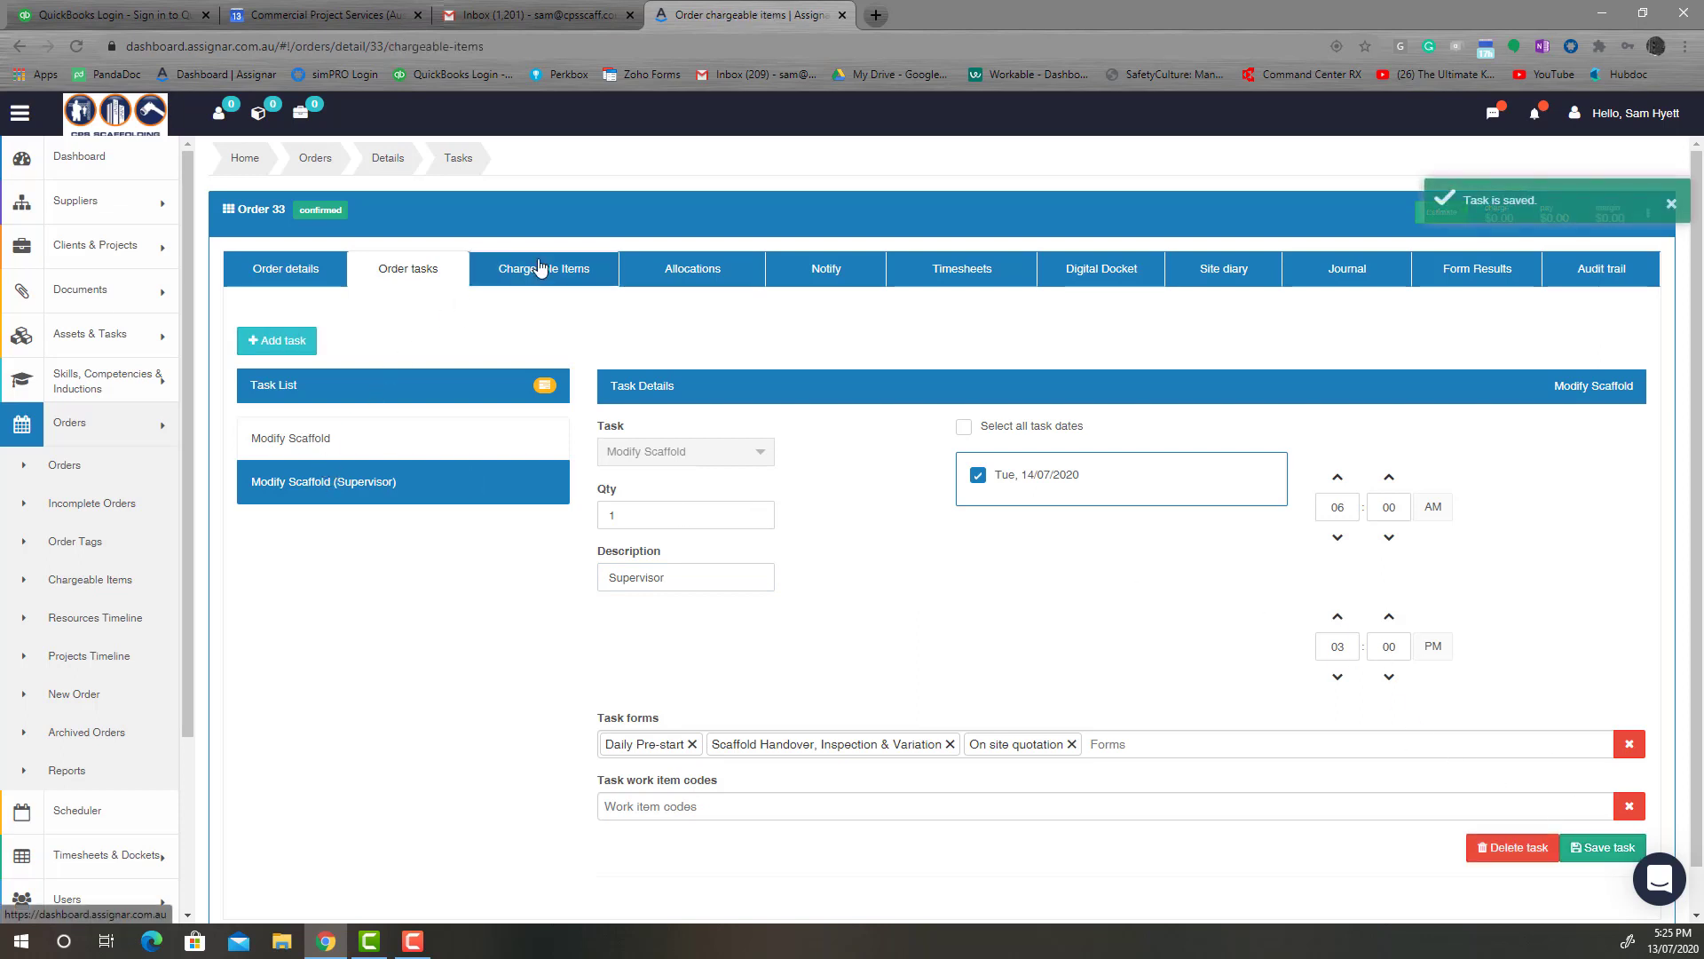
click(672, 271)
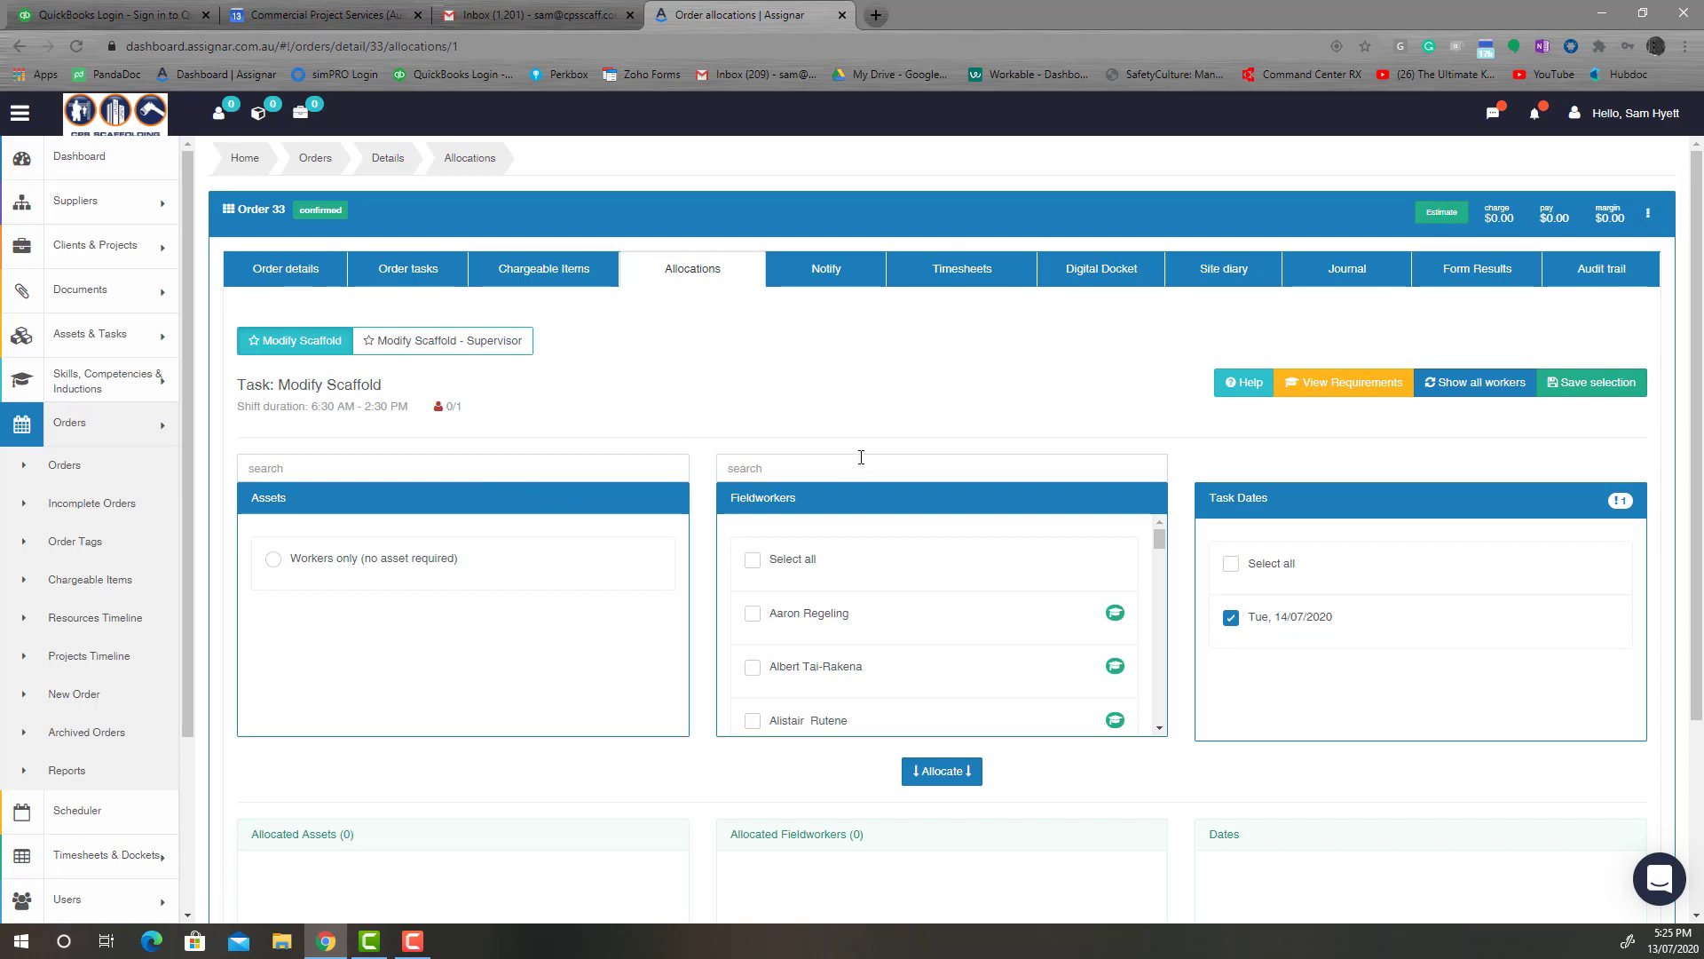
scroll(887, 612, down, 5)
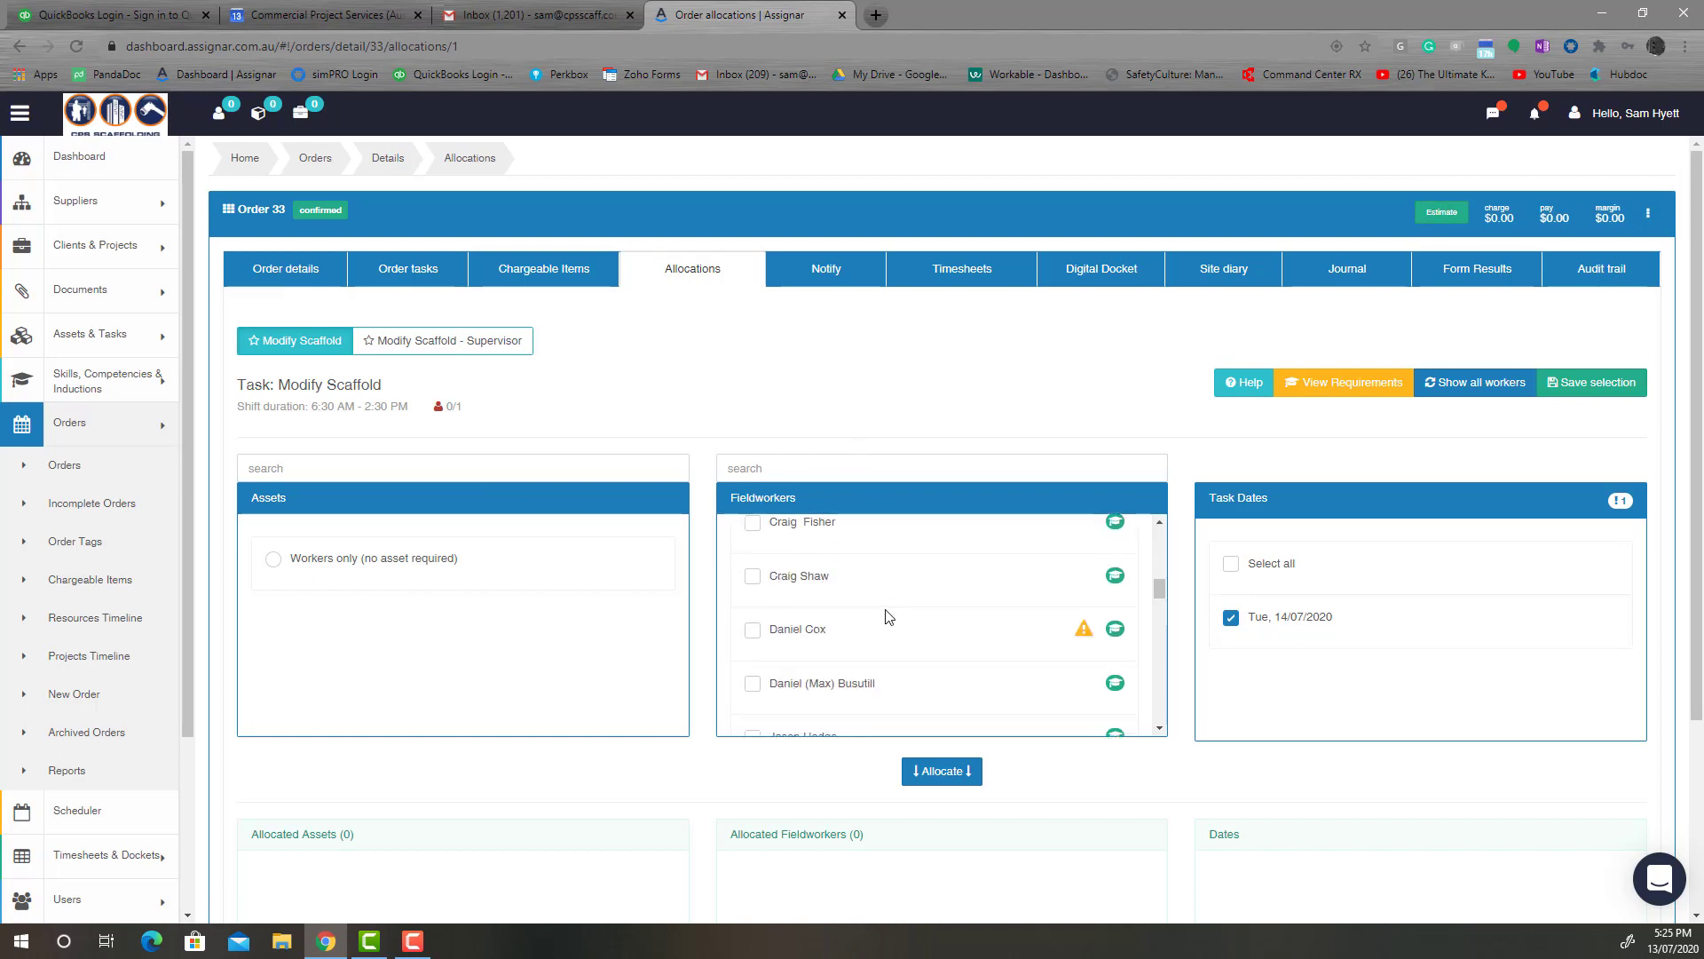
scroll(888, 615, down, 5)
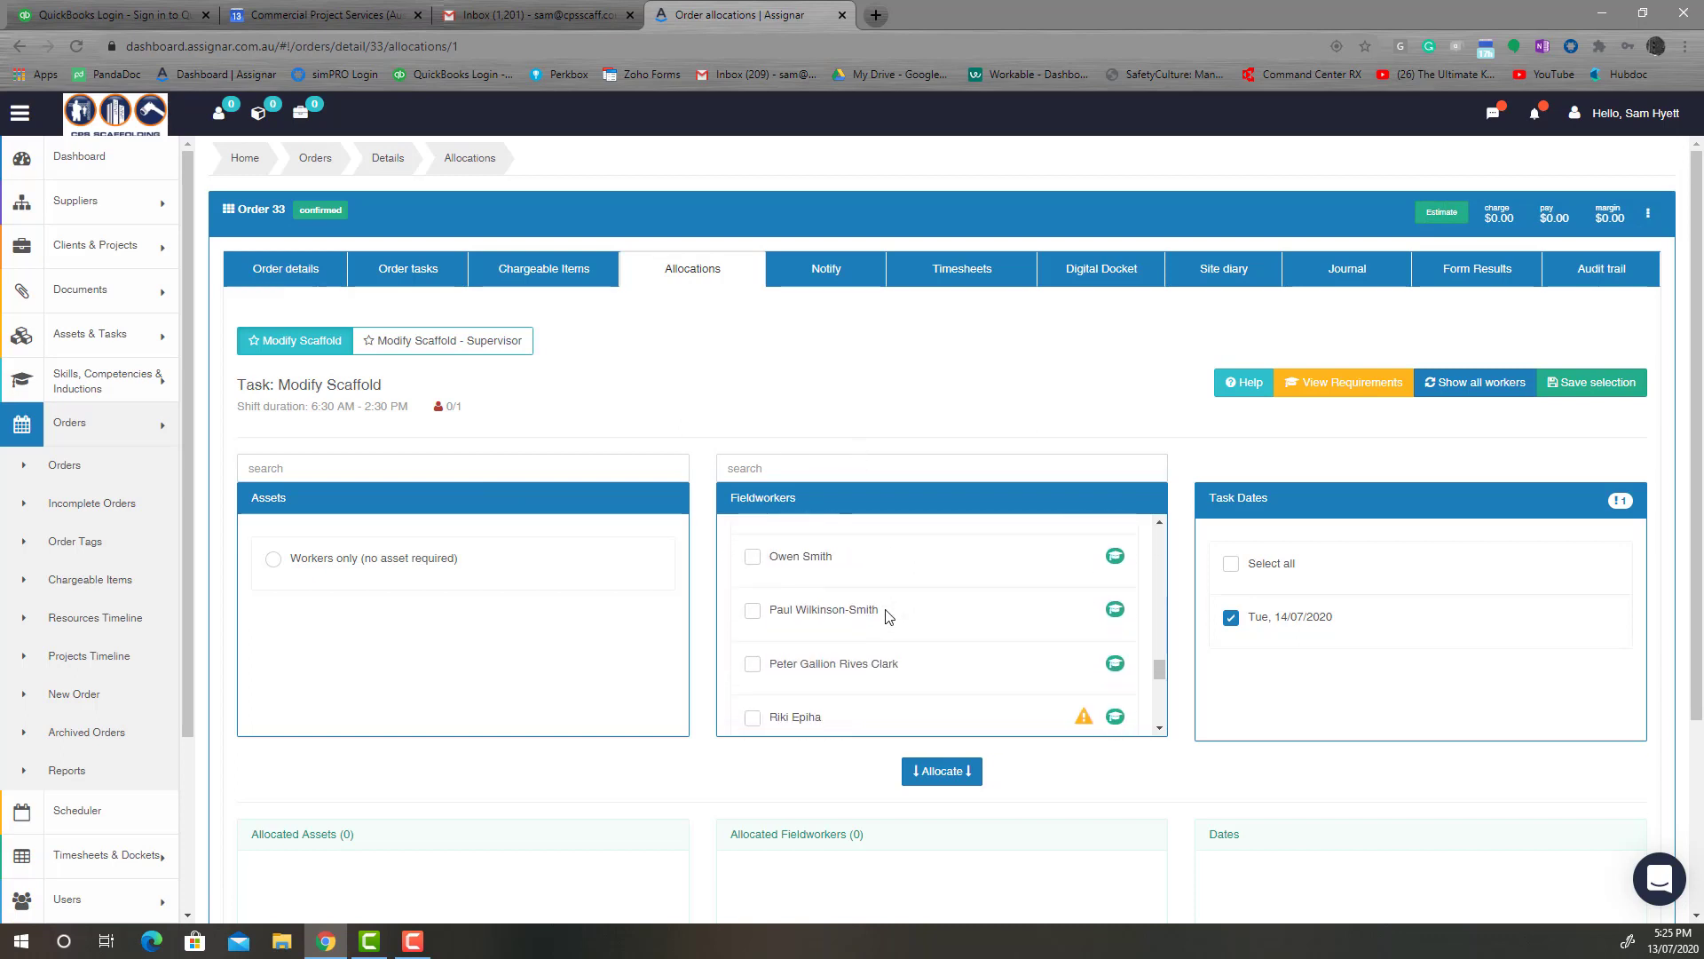
scroll(887, 615, down, 3)
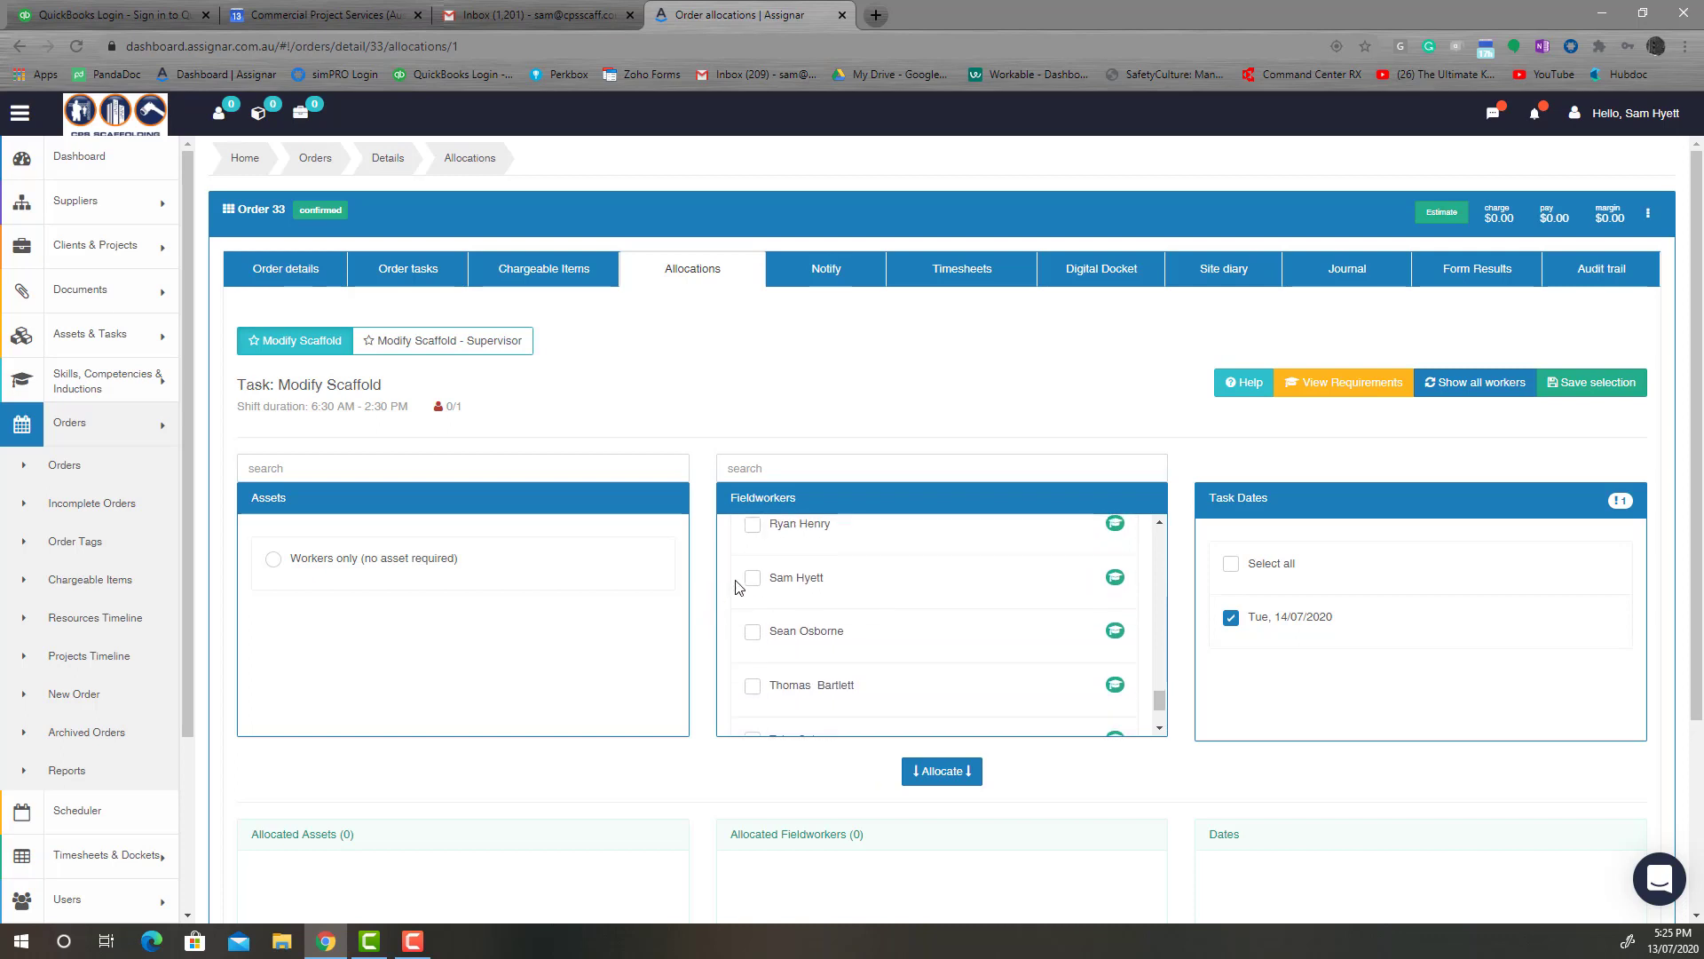
click(753, 578)
click(941, 771)
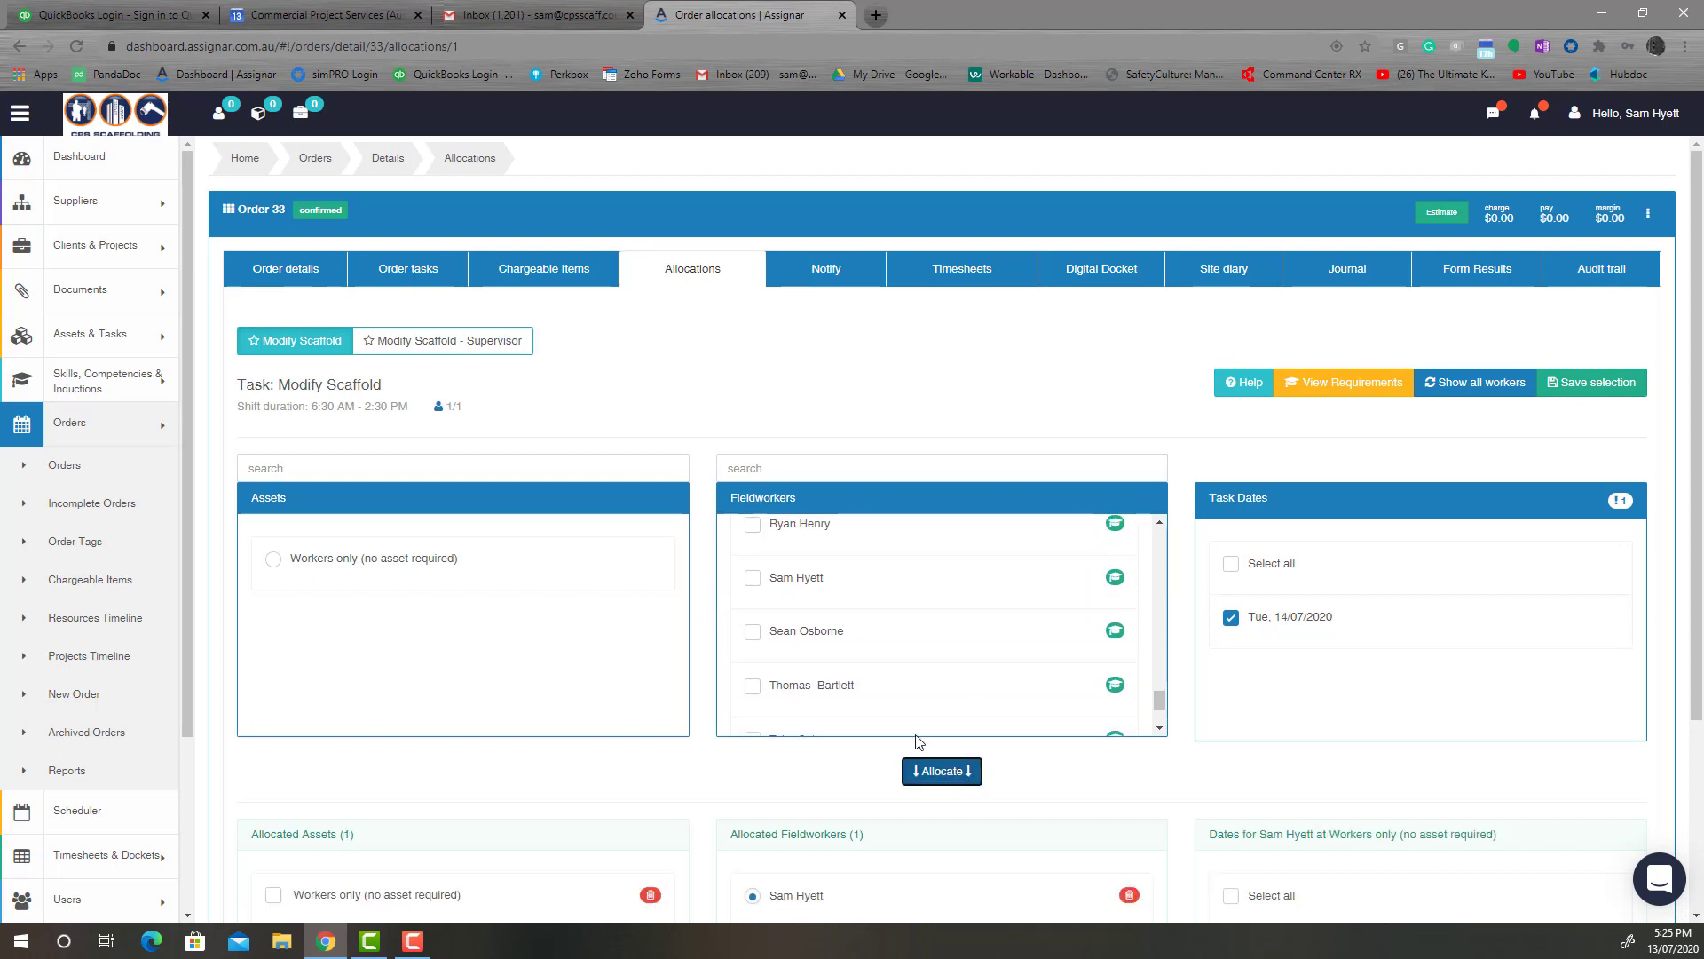
- Allocate the first fieldworker listed under J to the Modify Scaffold - Supervisor task for Tue, 14/07/2020
click(435, 347)
scroll(856, 612, down, 5)
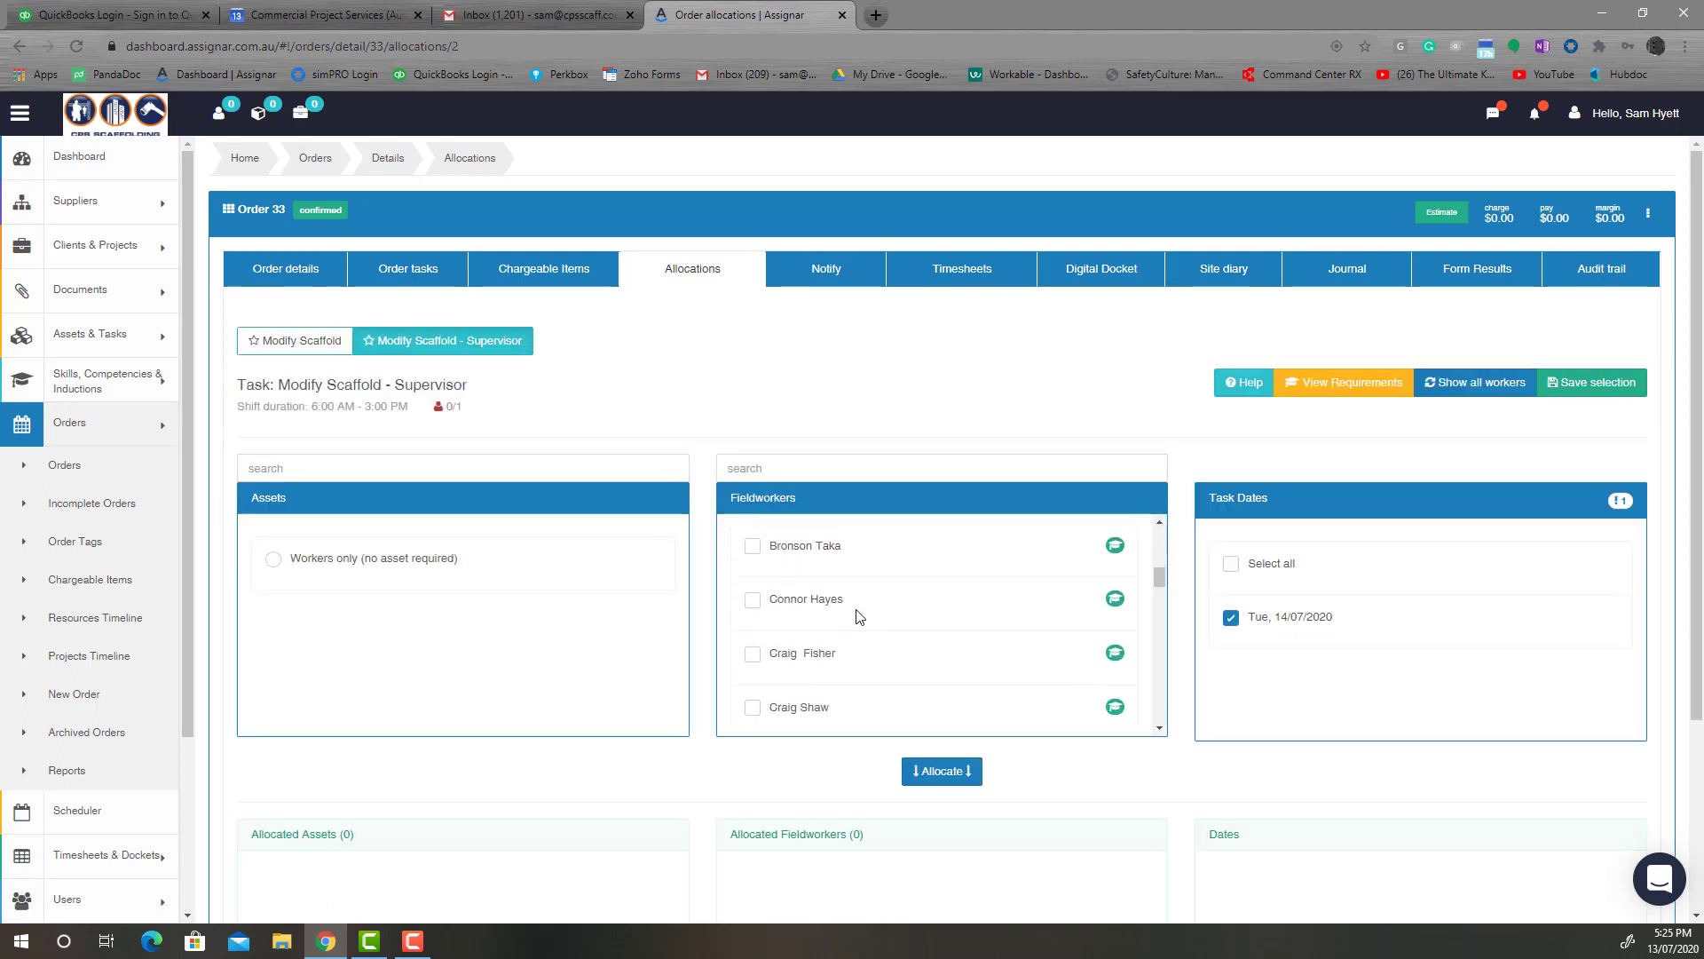
scroll(859, 616, down, 5)
scroll(859, 616, up, 4)
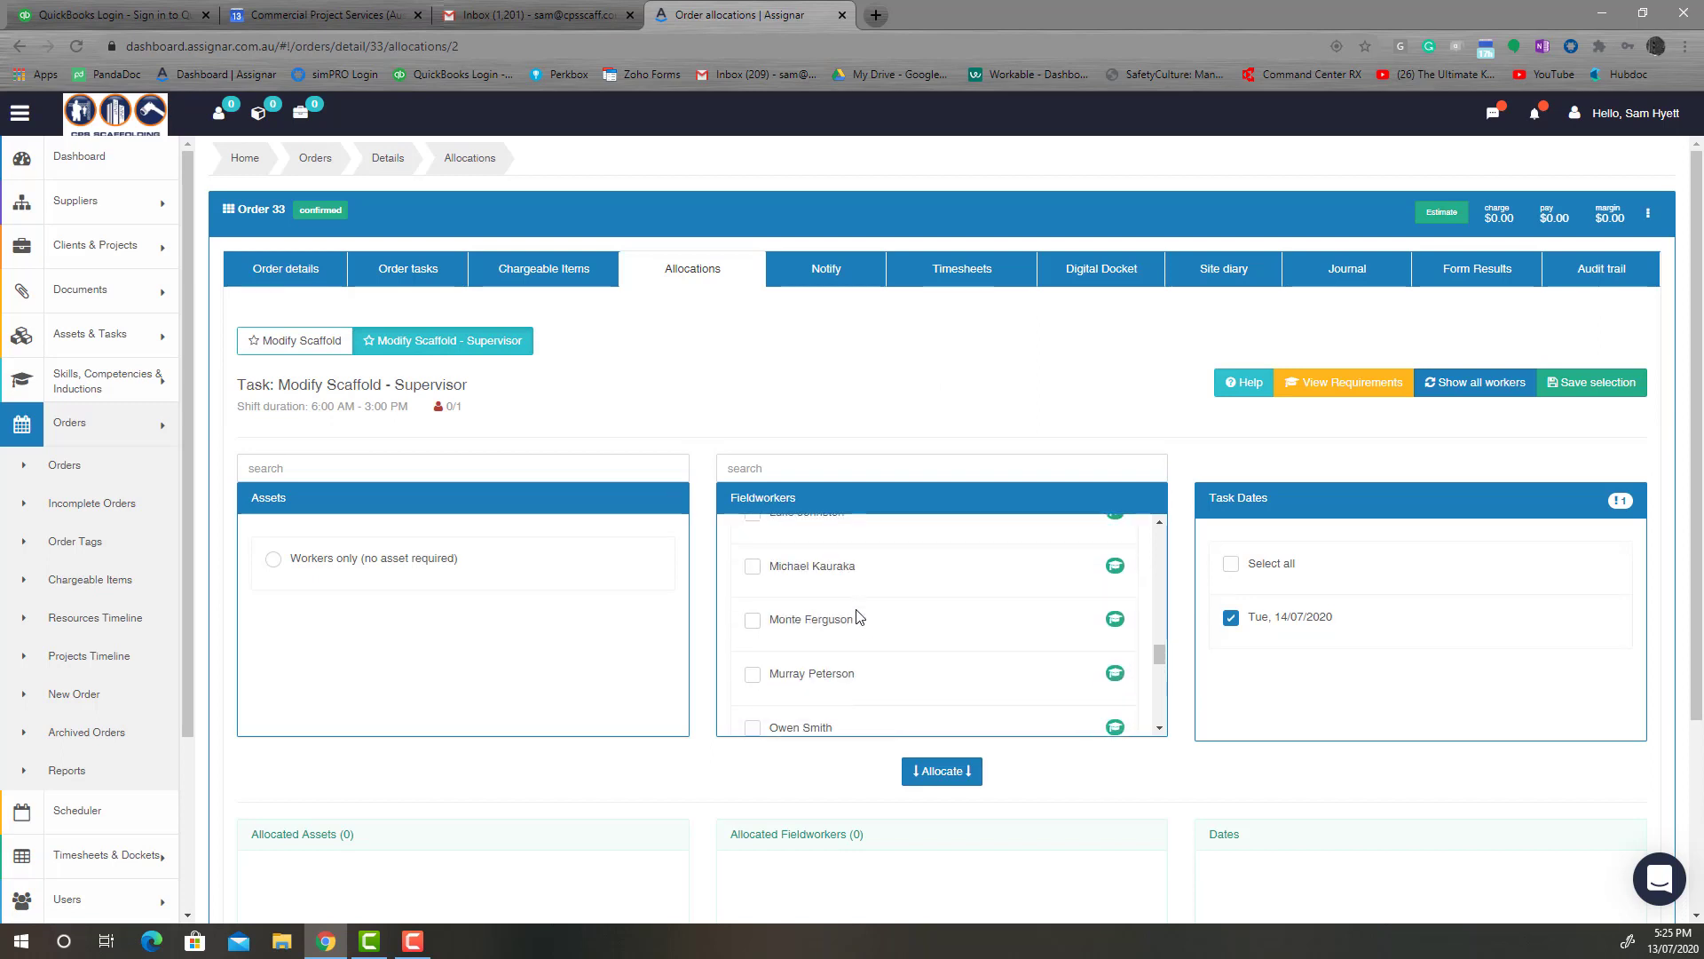
scroll(860, 616, down, 8)
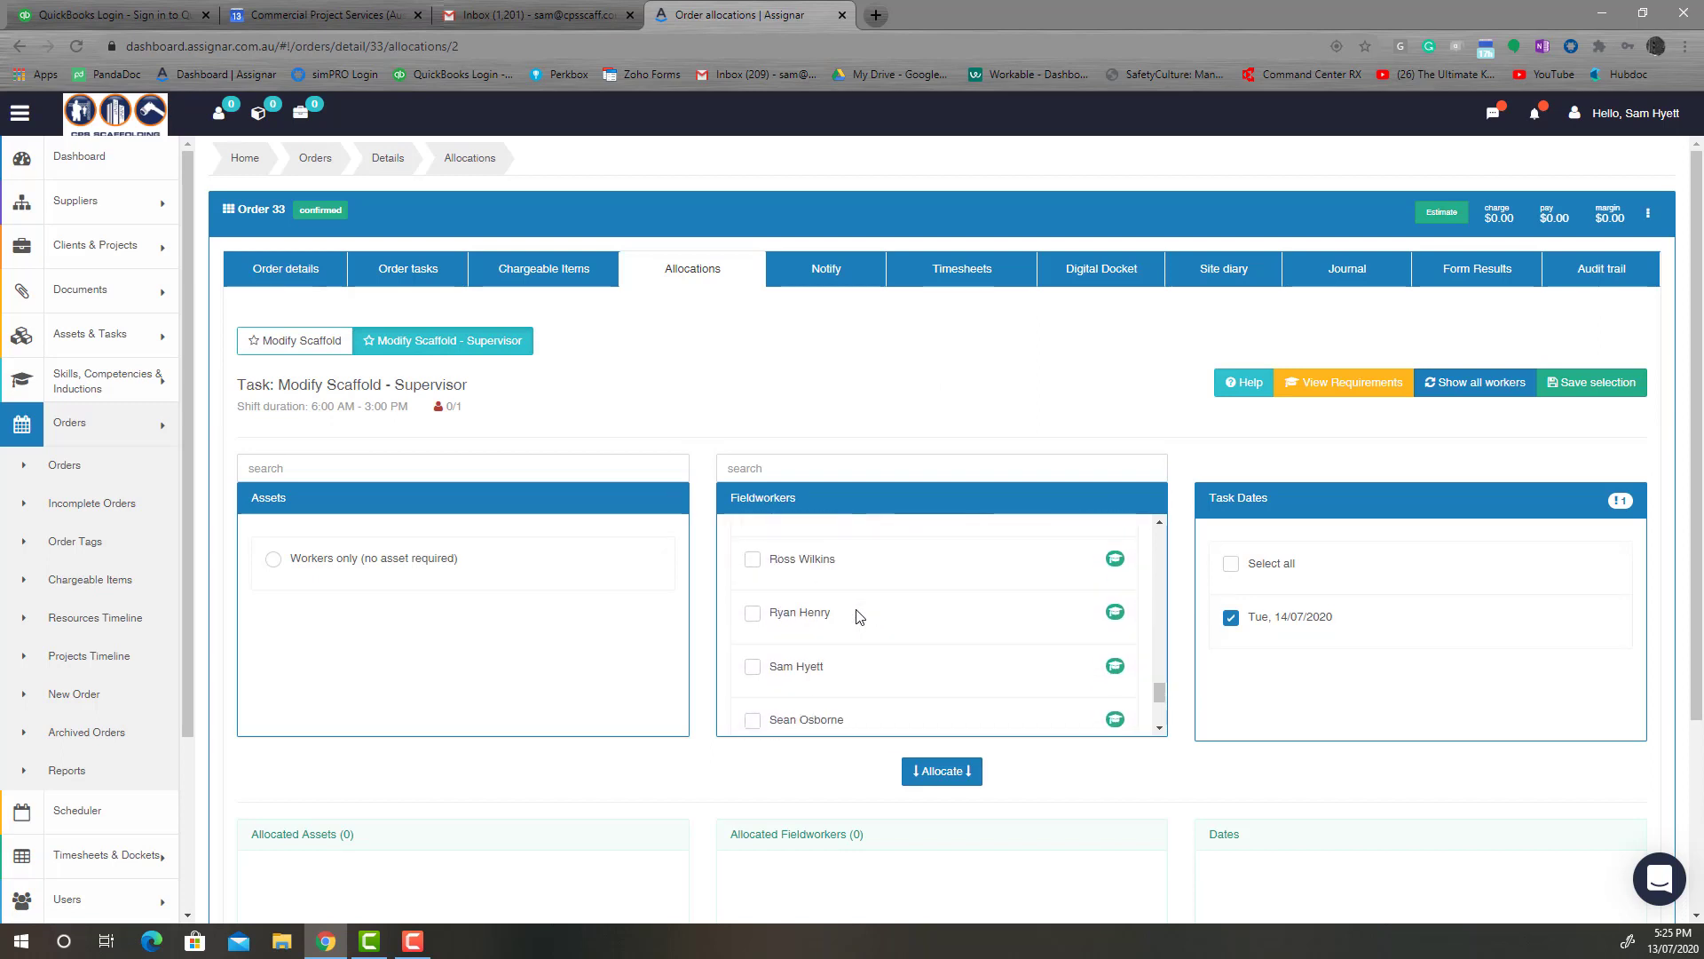
scroll(860, 616, up, 10)
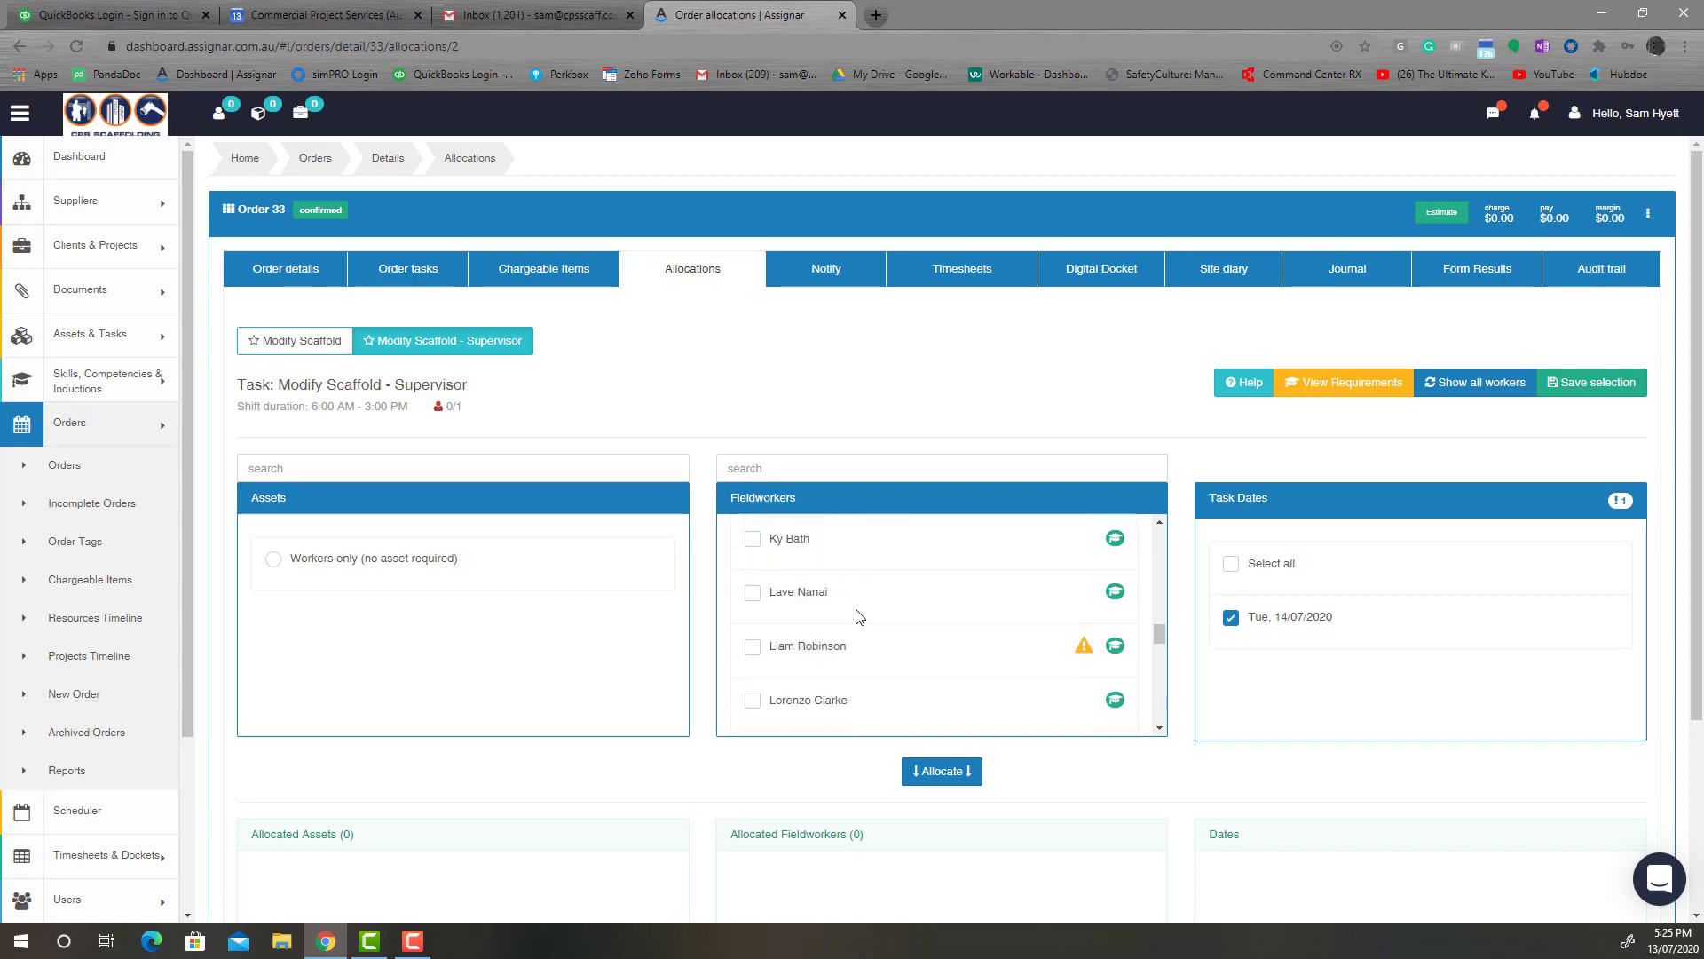
scroll(859, 616, up, 2)
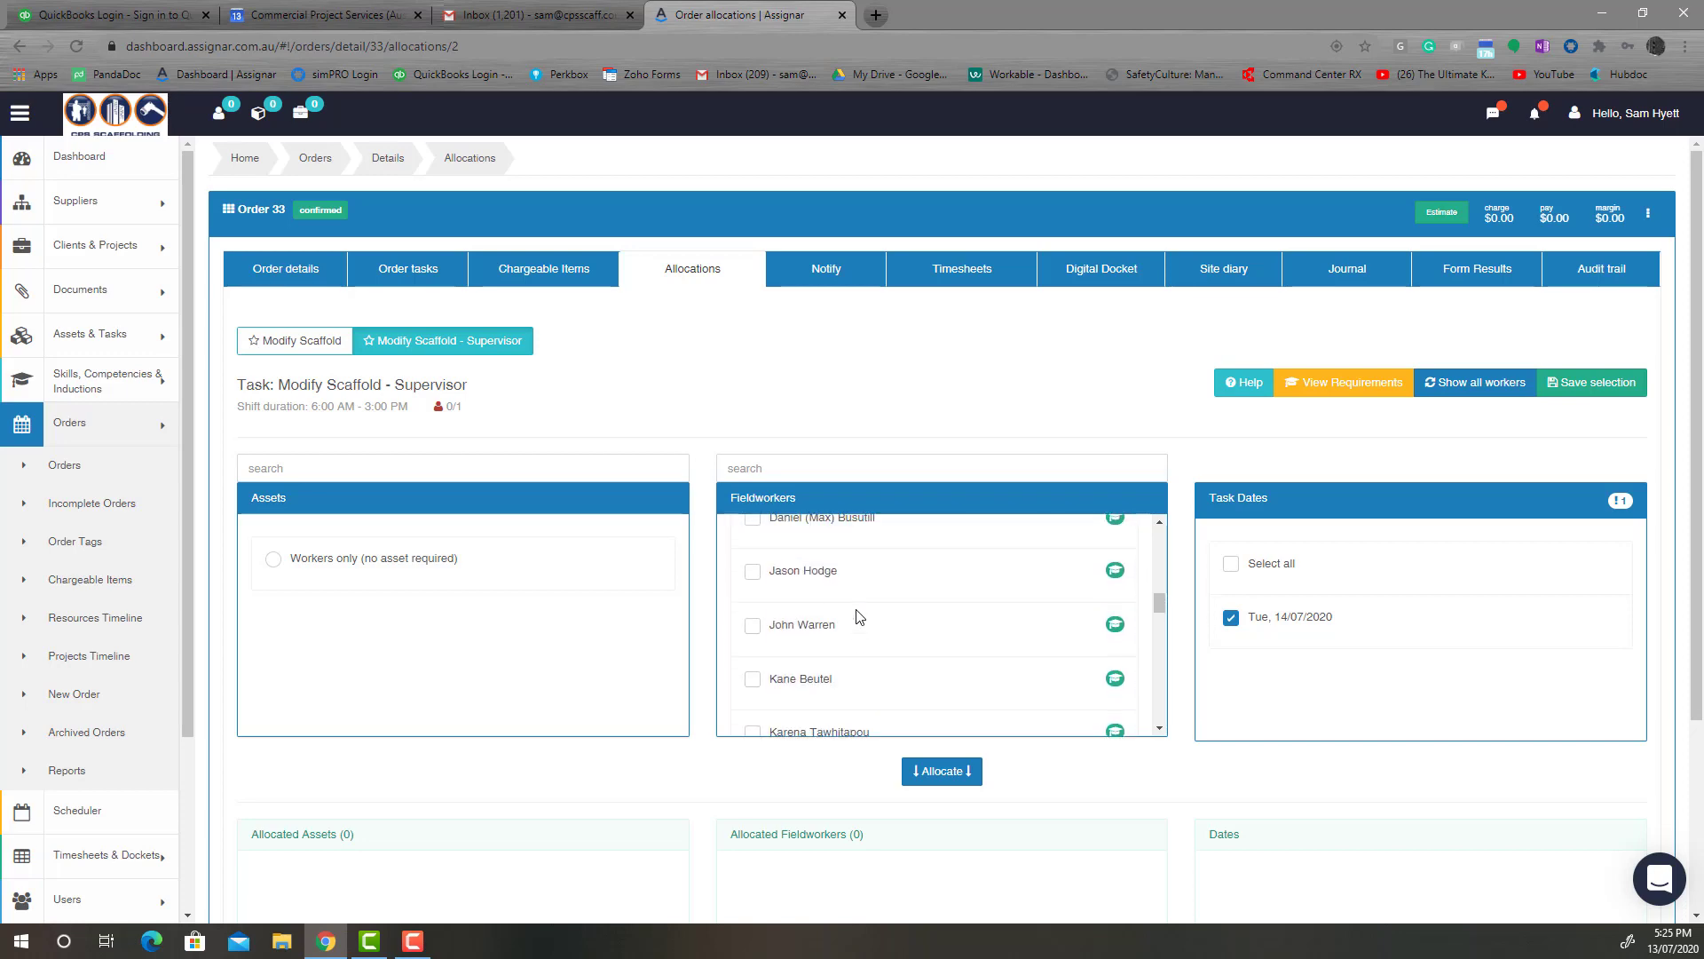
click(753, 571)
click(947, 773)
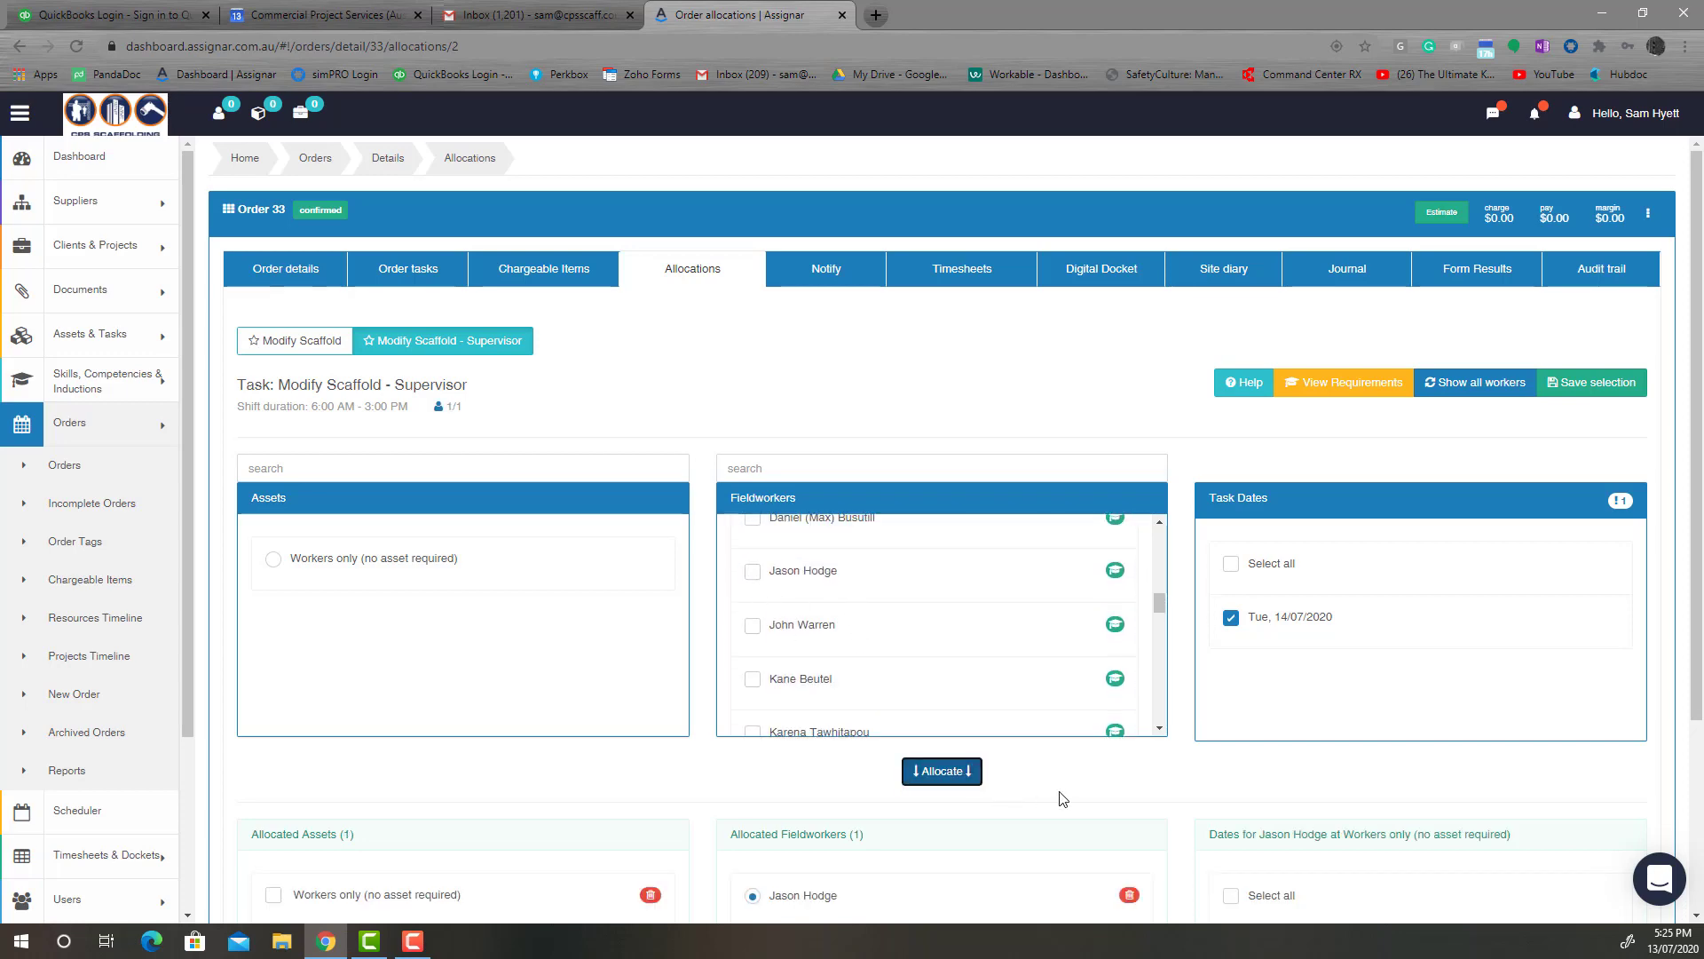
- Save the fieldworker allocation of the Modify Scaffold - Supervisor task and check the order's list of workers to notify
scroll(1061, 796, down, 3)
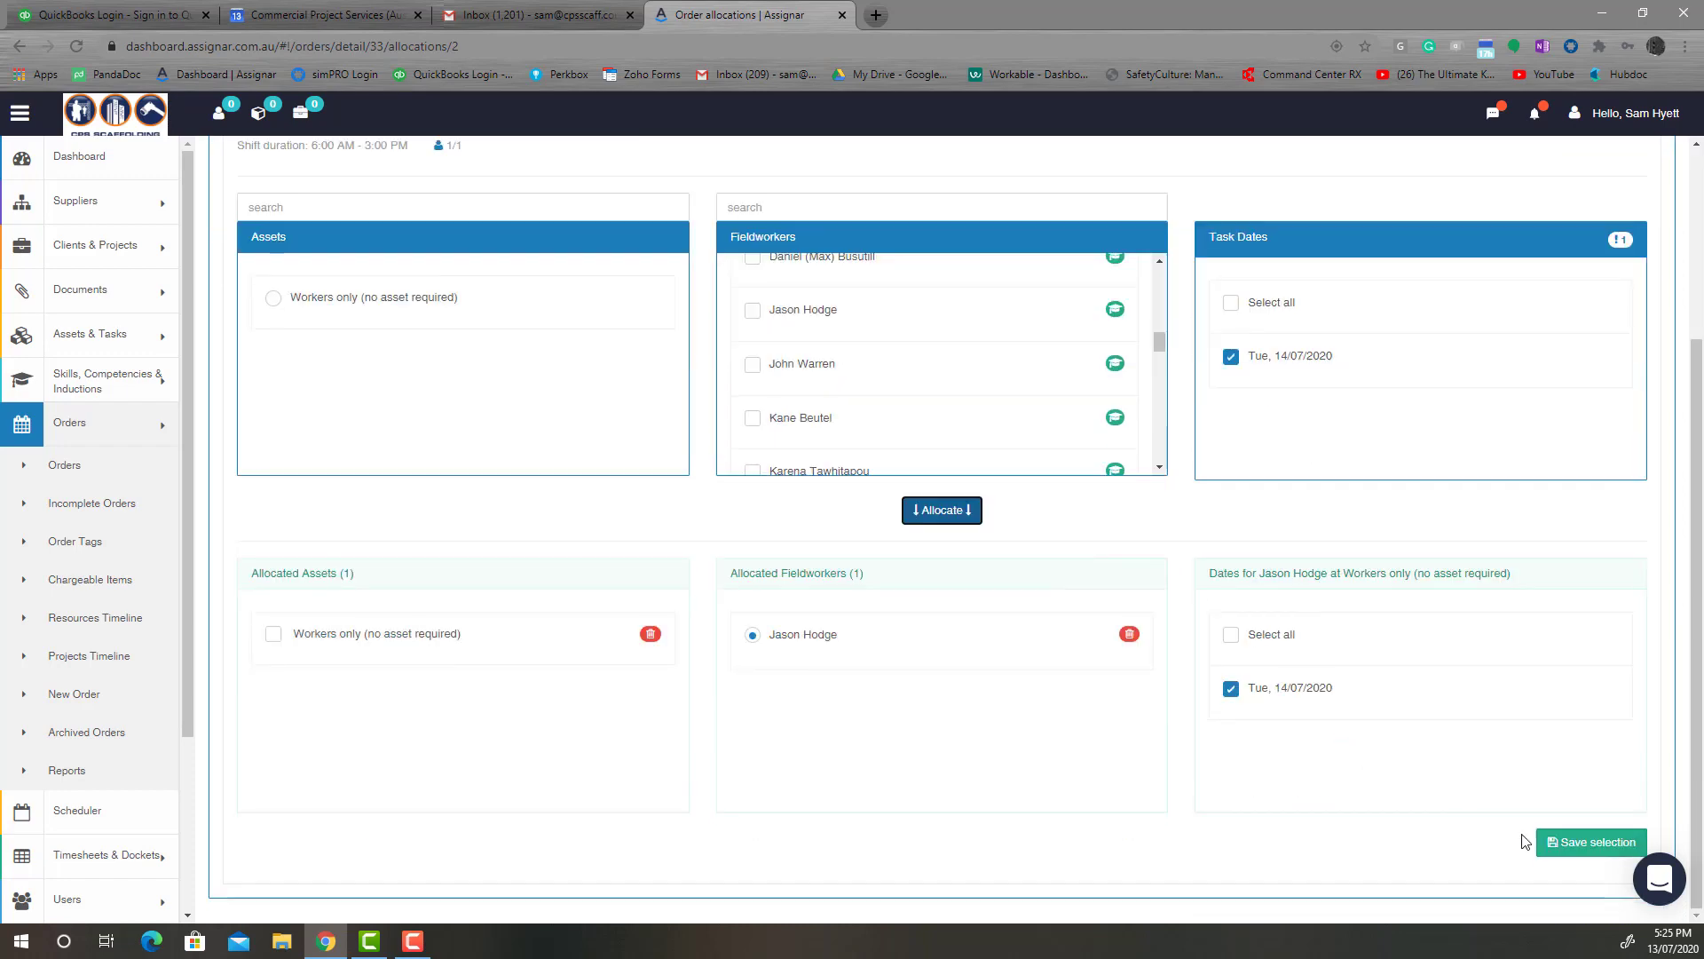
click(1571, 843)
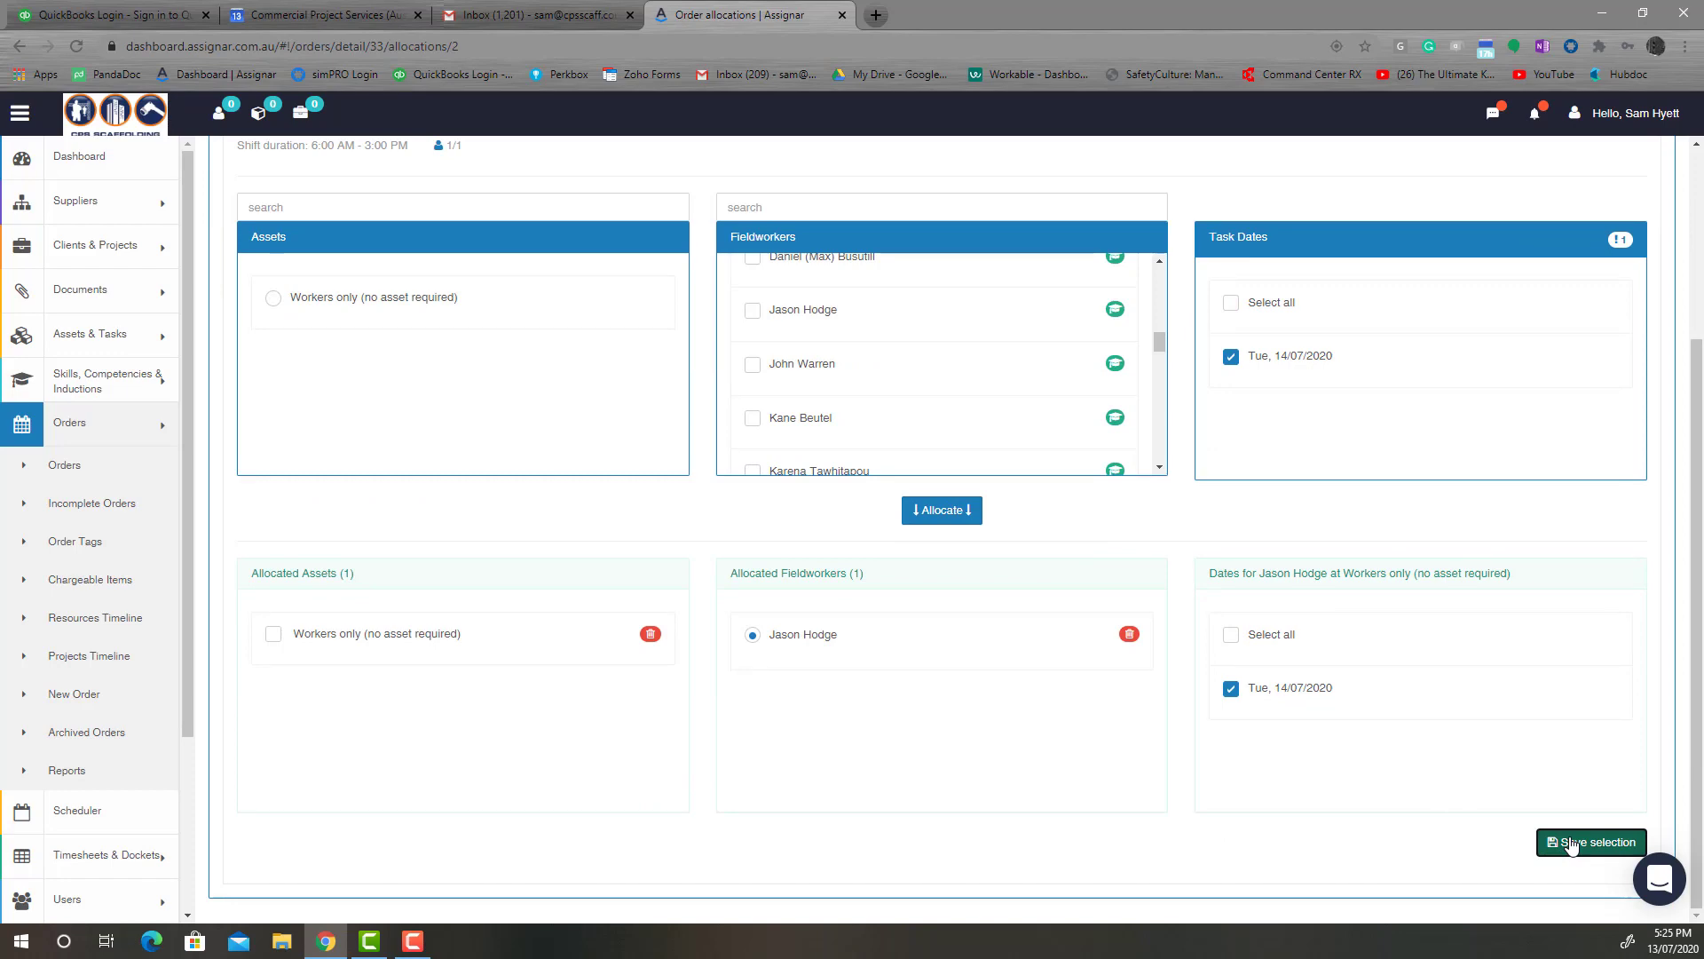
click(1572, 843)
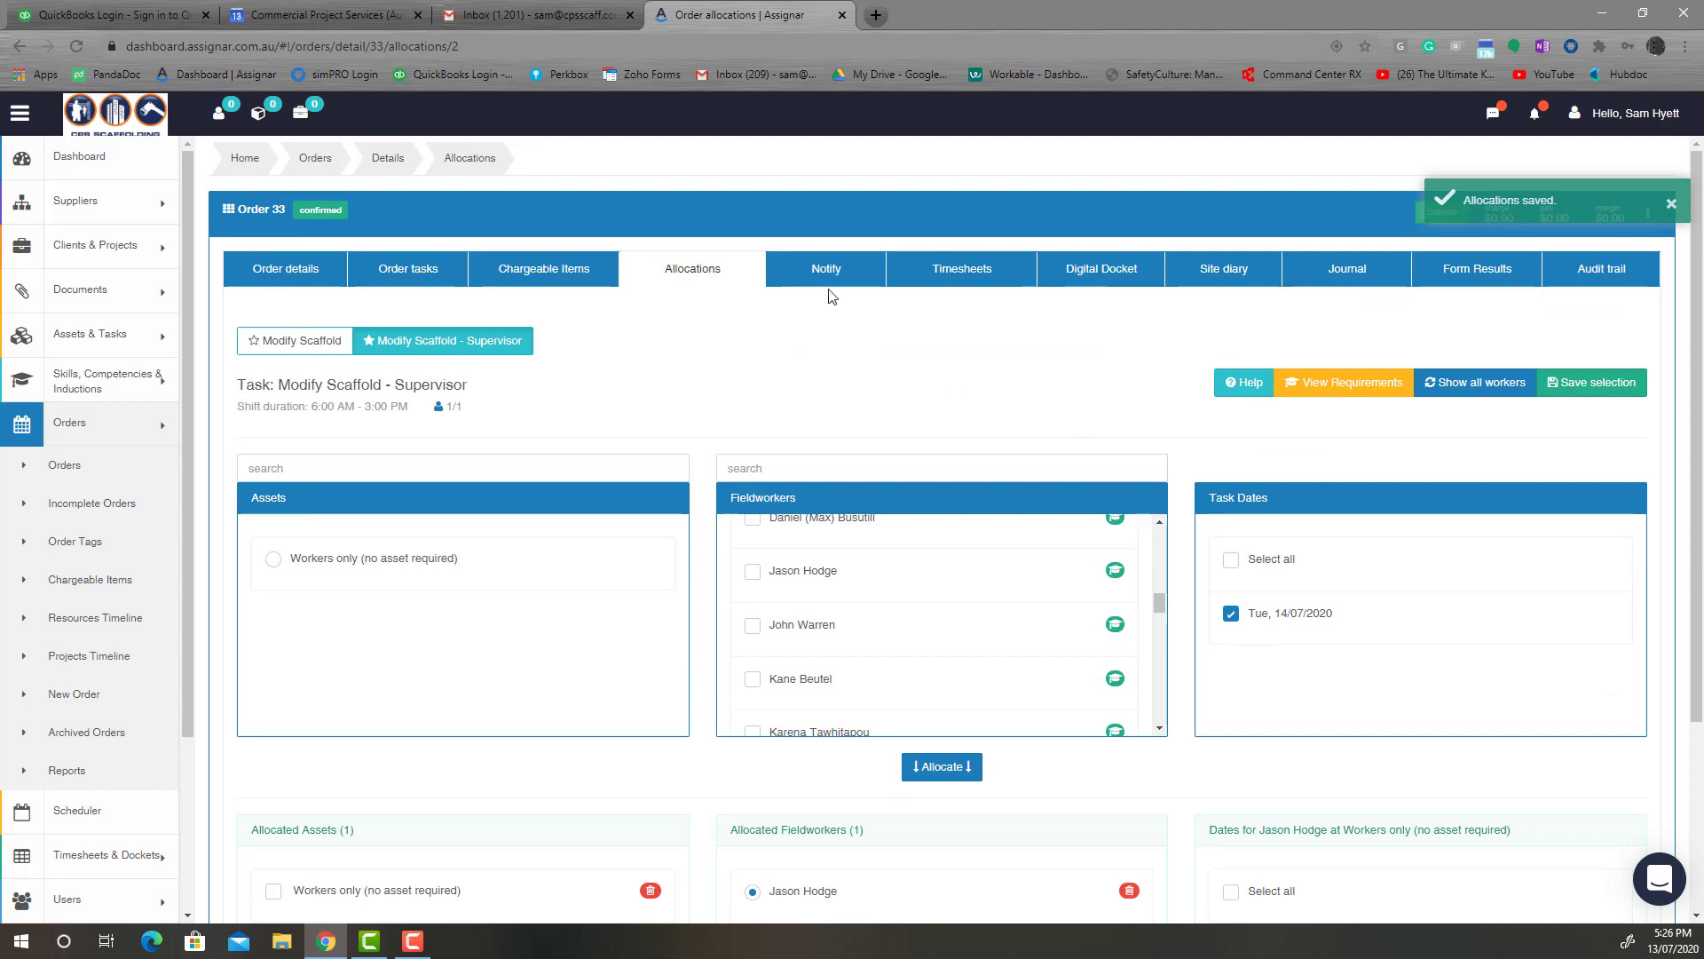
click(828, 272)
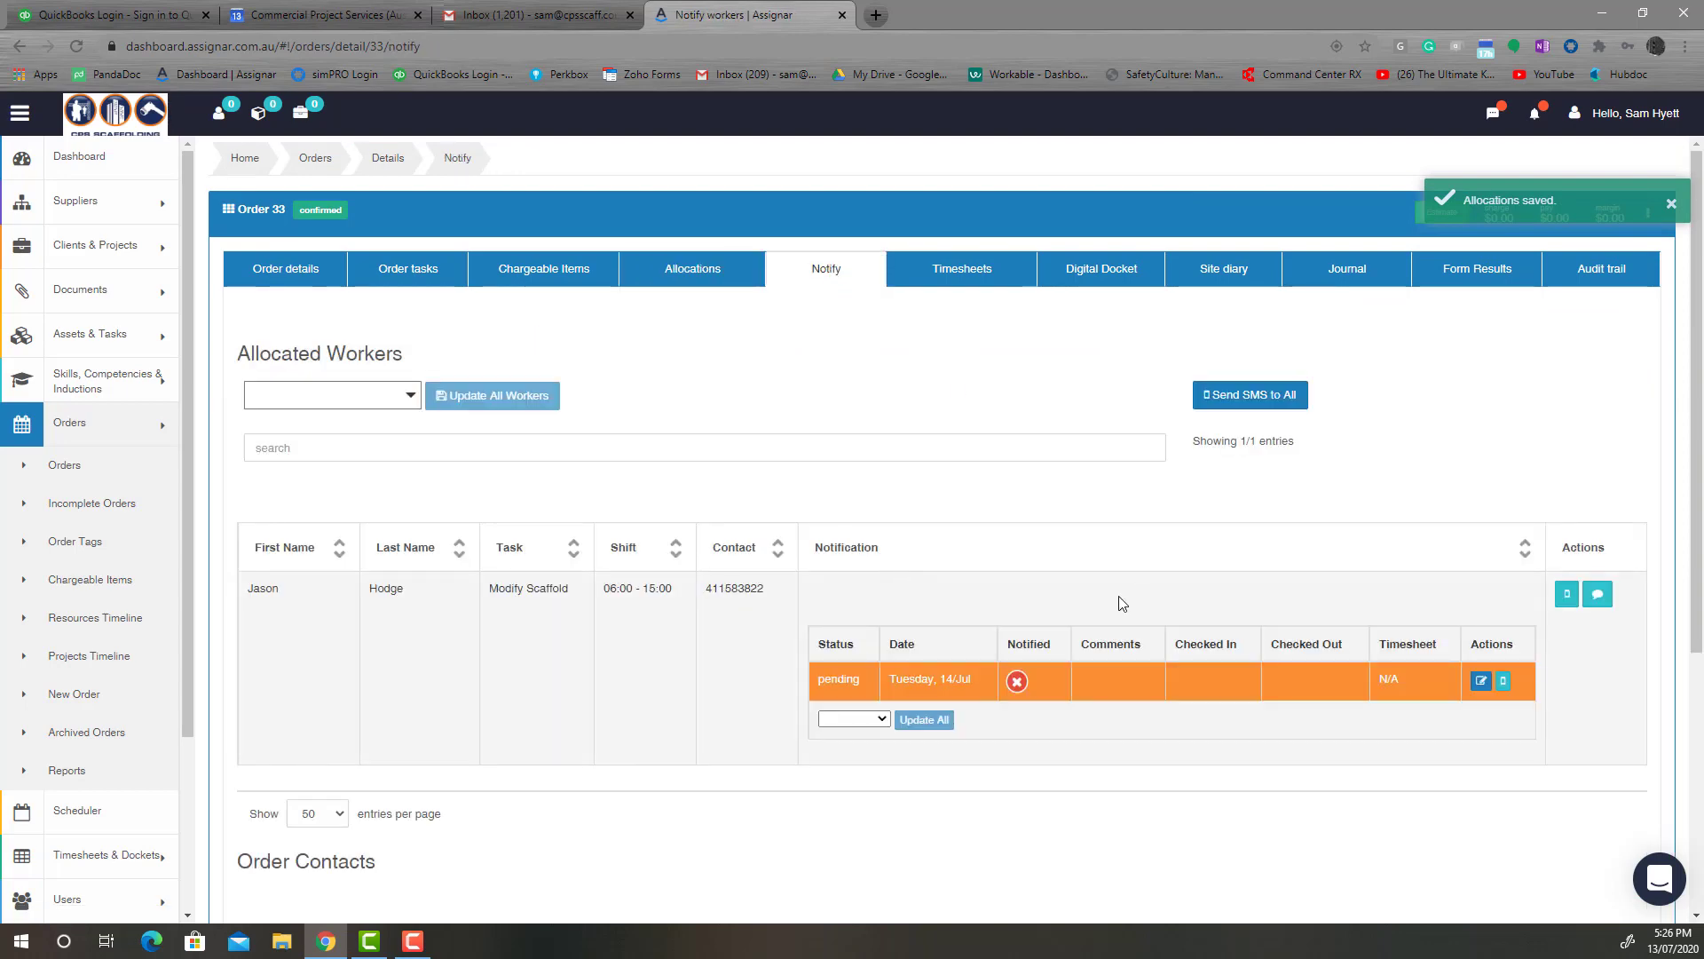
scroll(602, 515, down, 4)
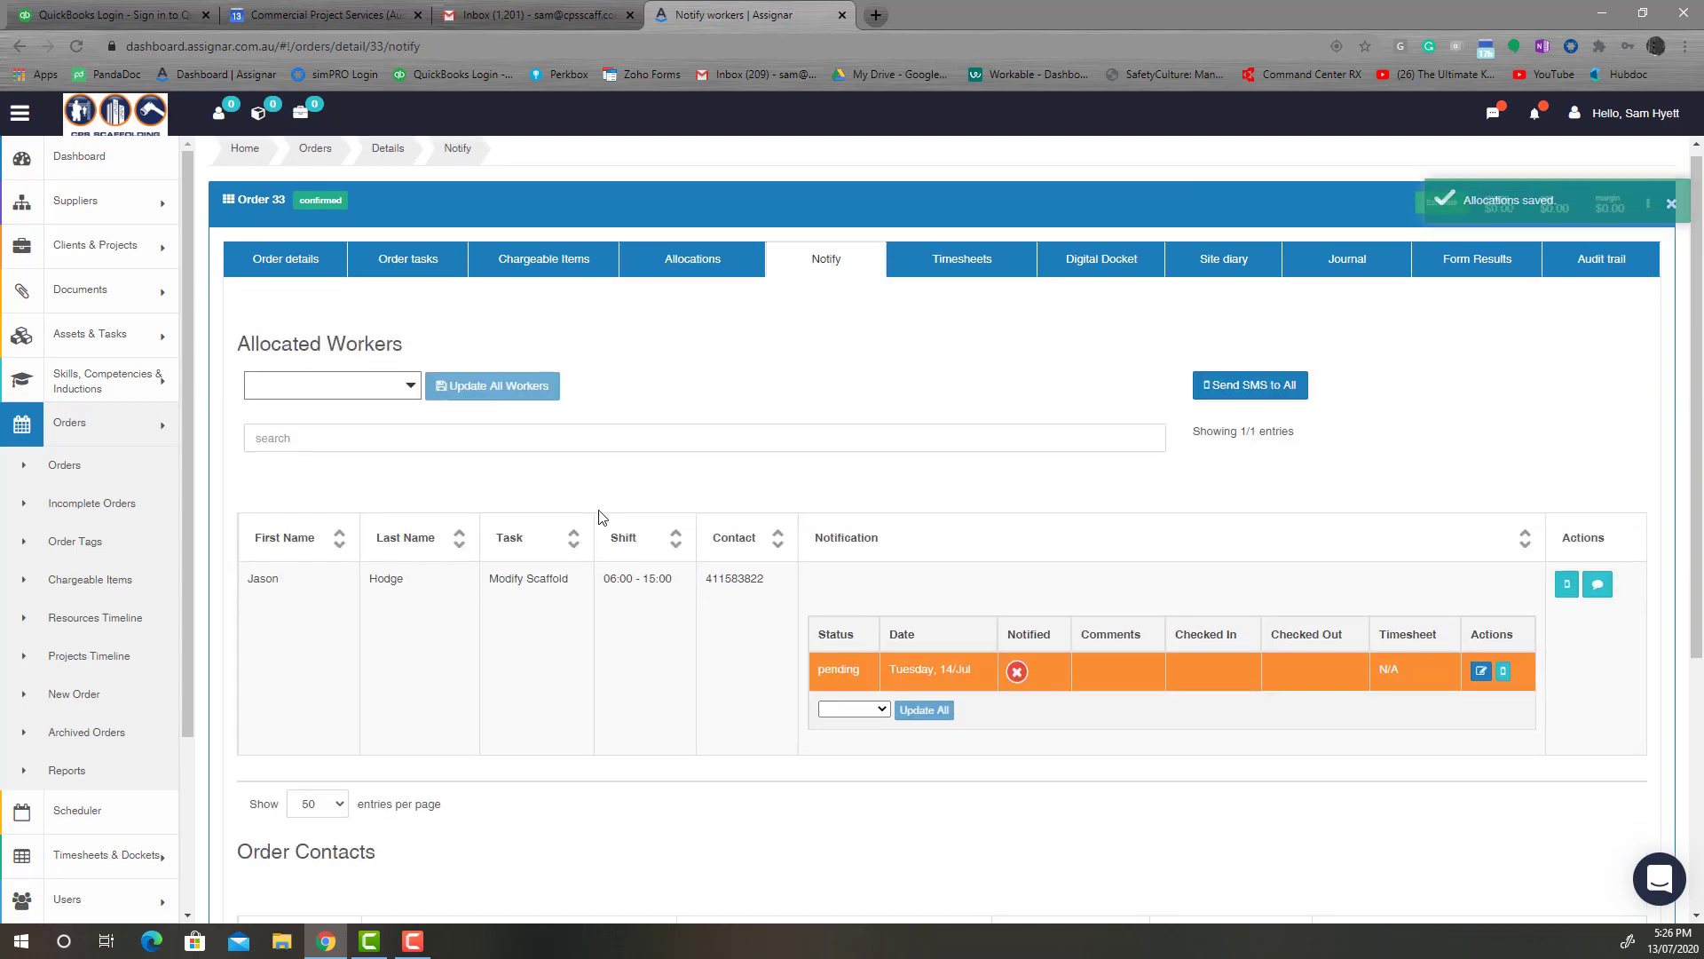
scroll(602, 517, up, 4)
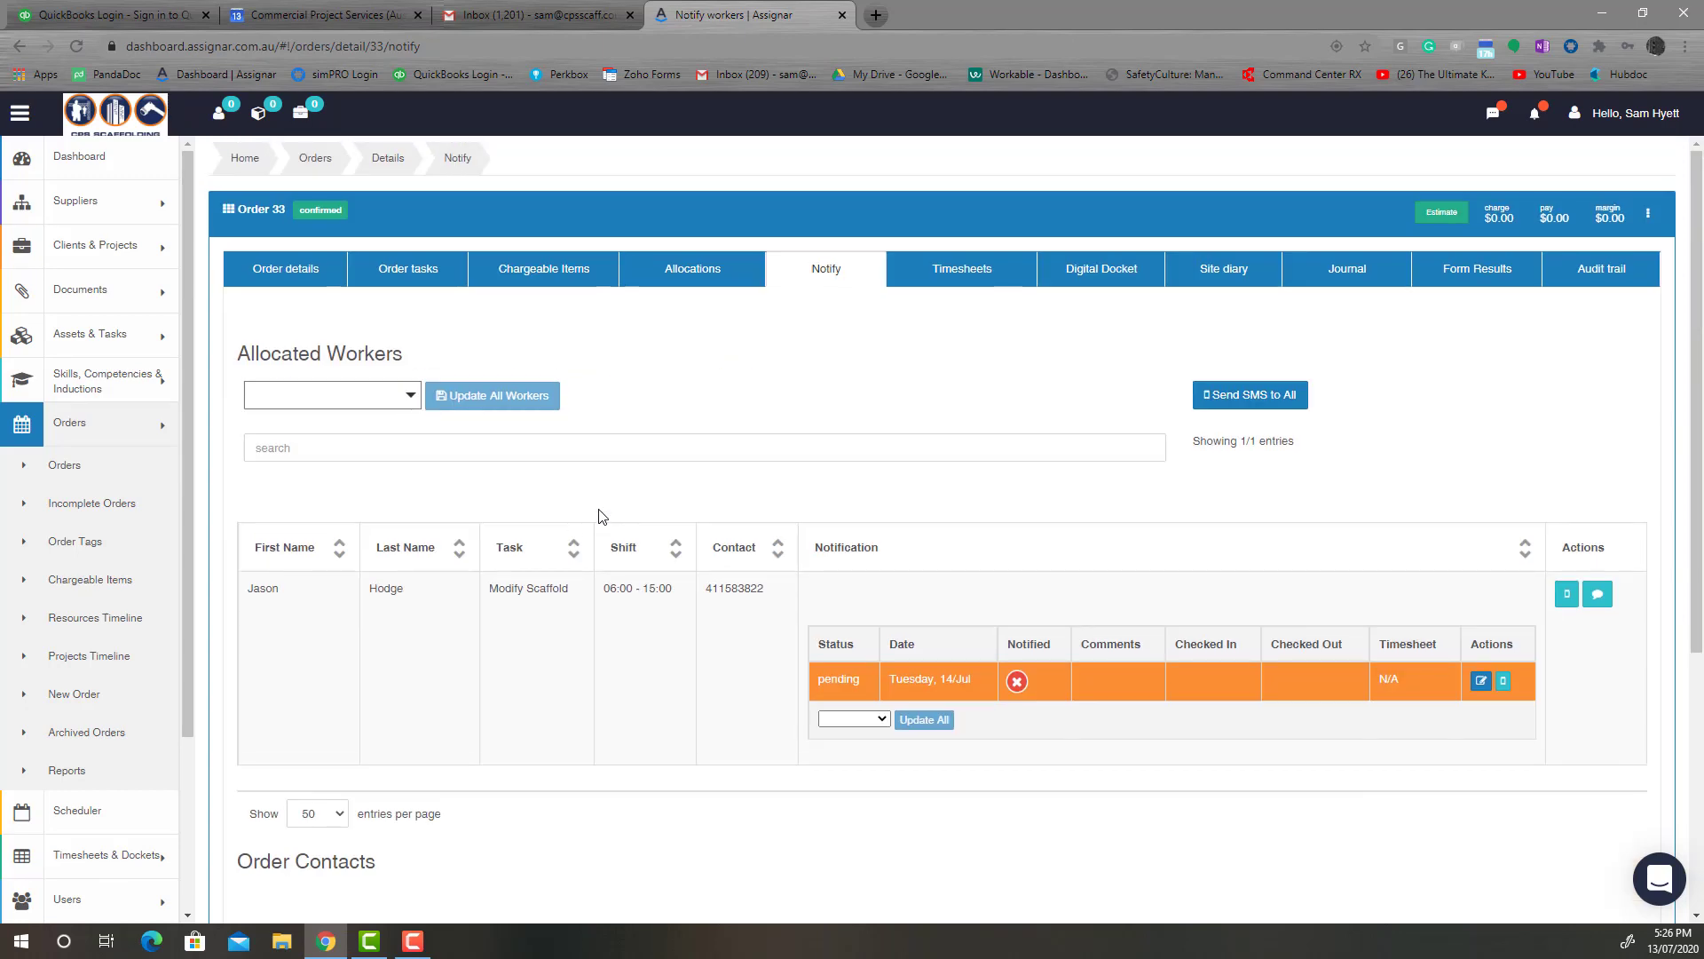
- Allocate the order's owner again to the plain Modify Scaffold task for Tue, 14/07/2020 and save the selection
click(680, 272)
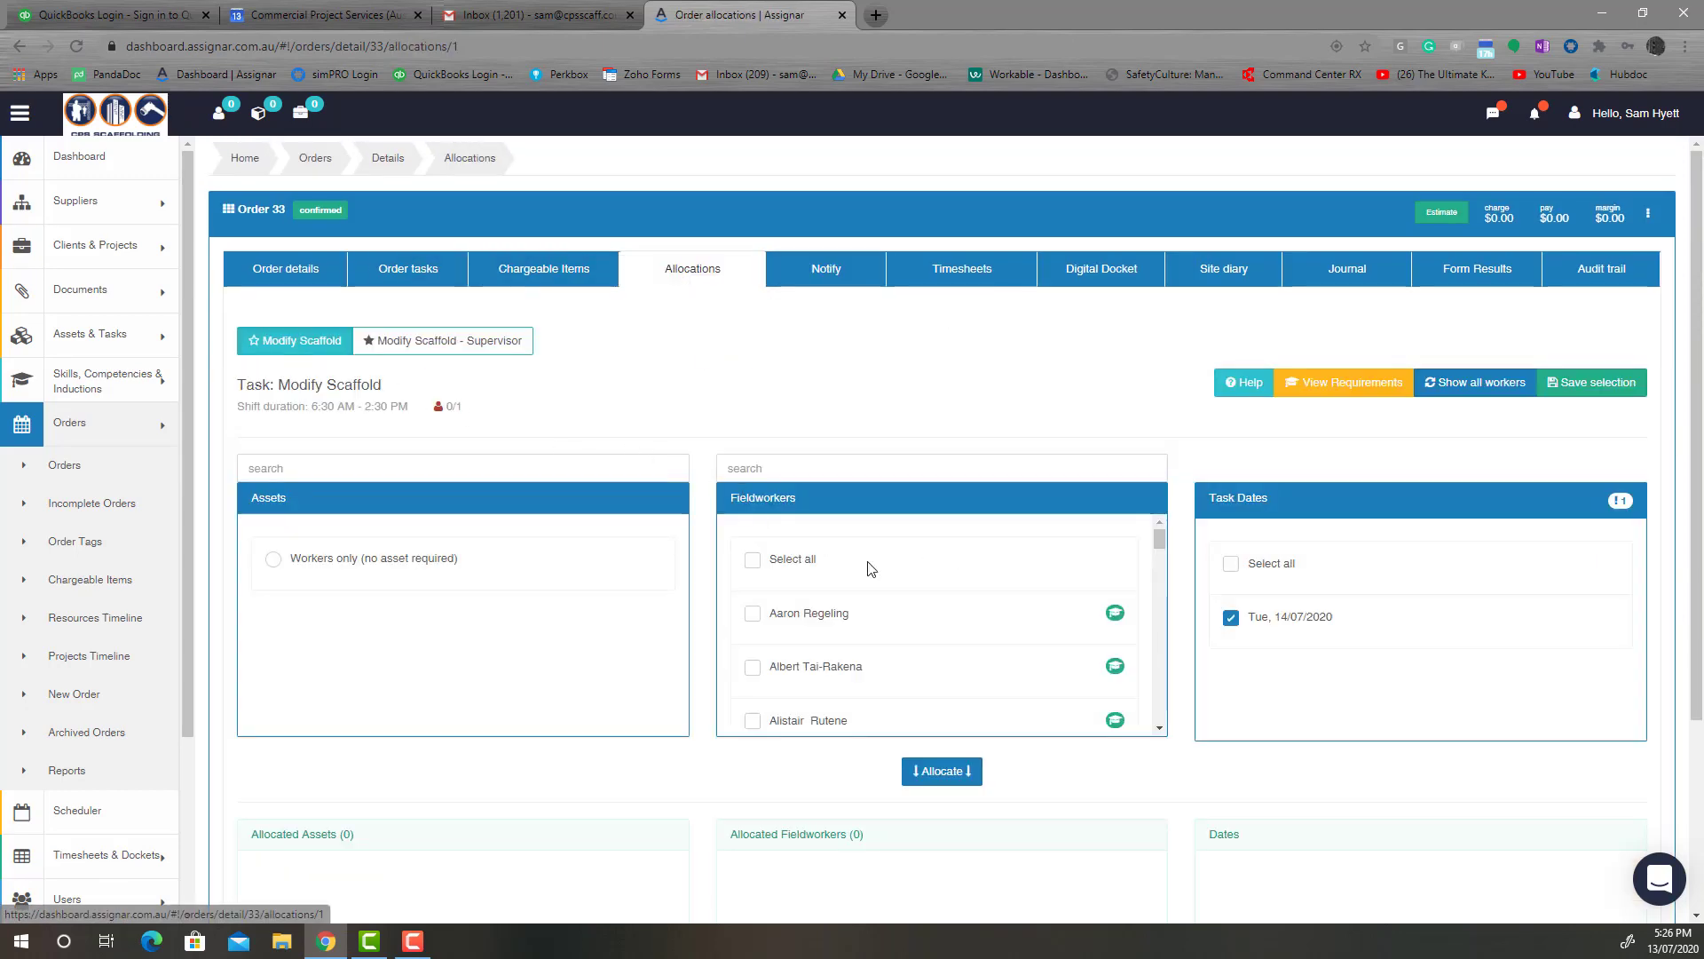
scroll(944, 662, down, 8)
scroll(943, 662, down, 8)
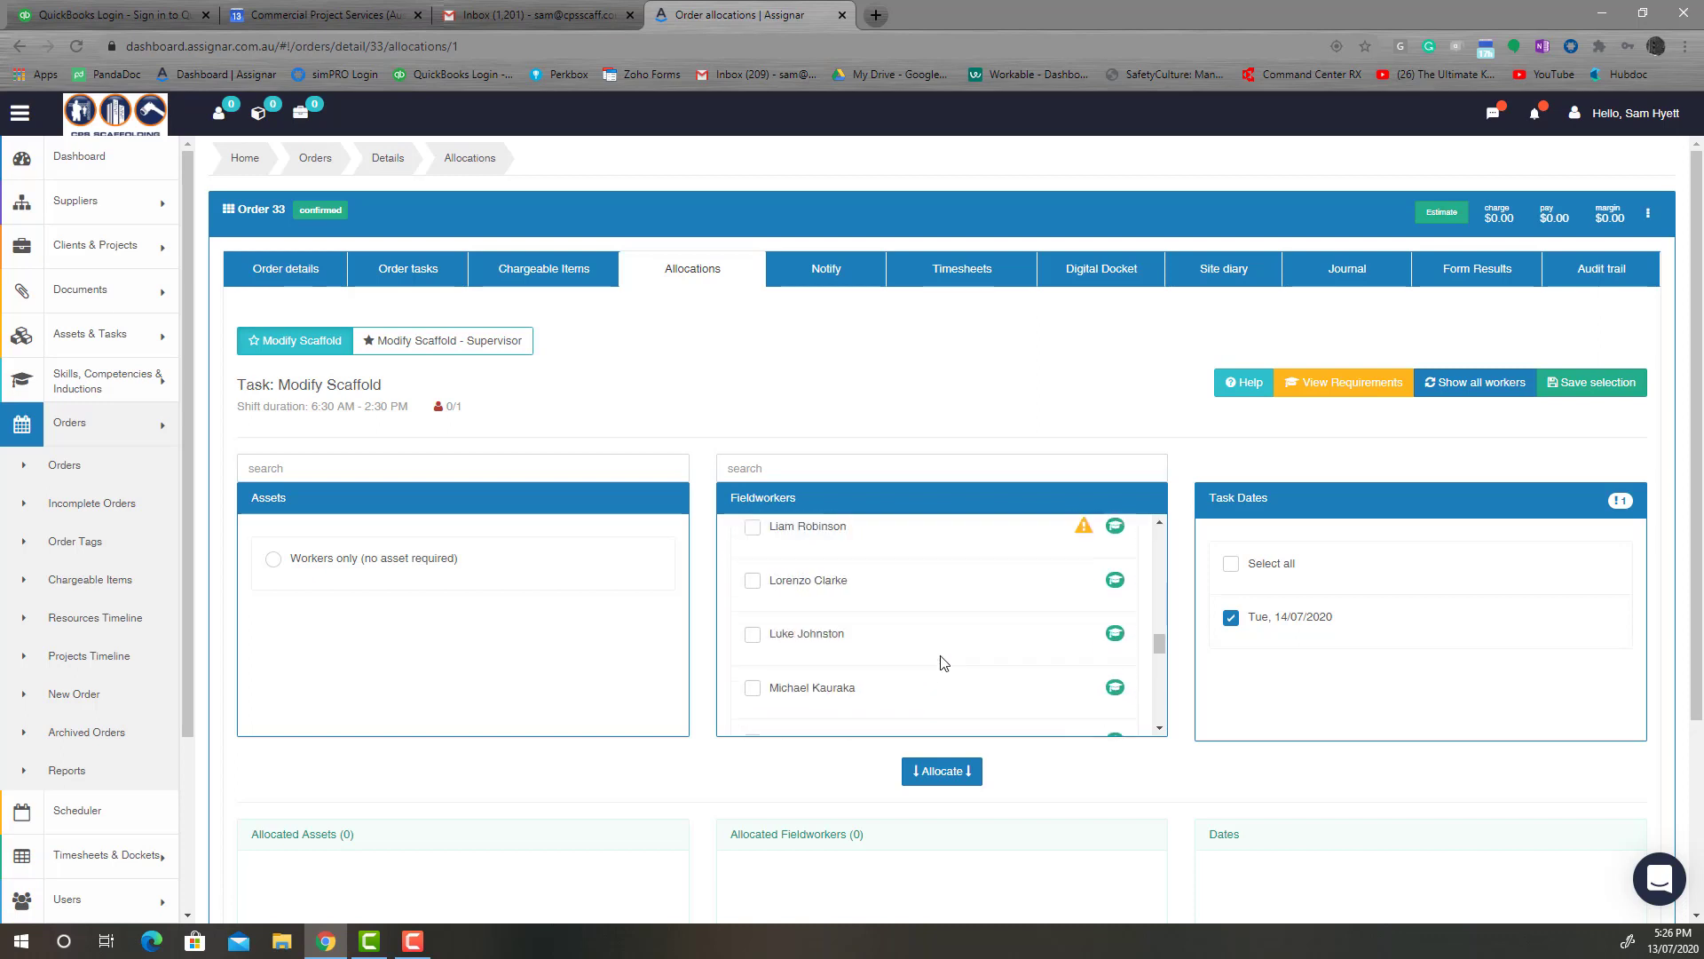
scroll(944, 662, down, 4)
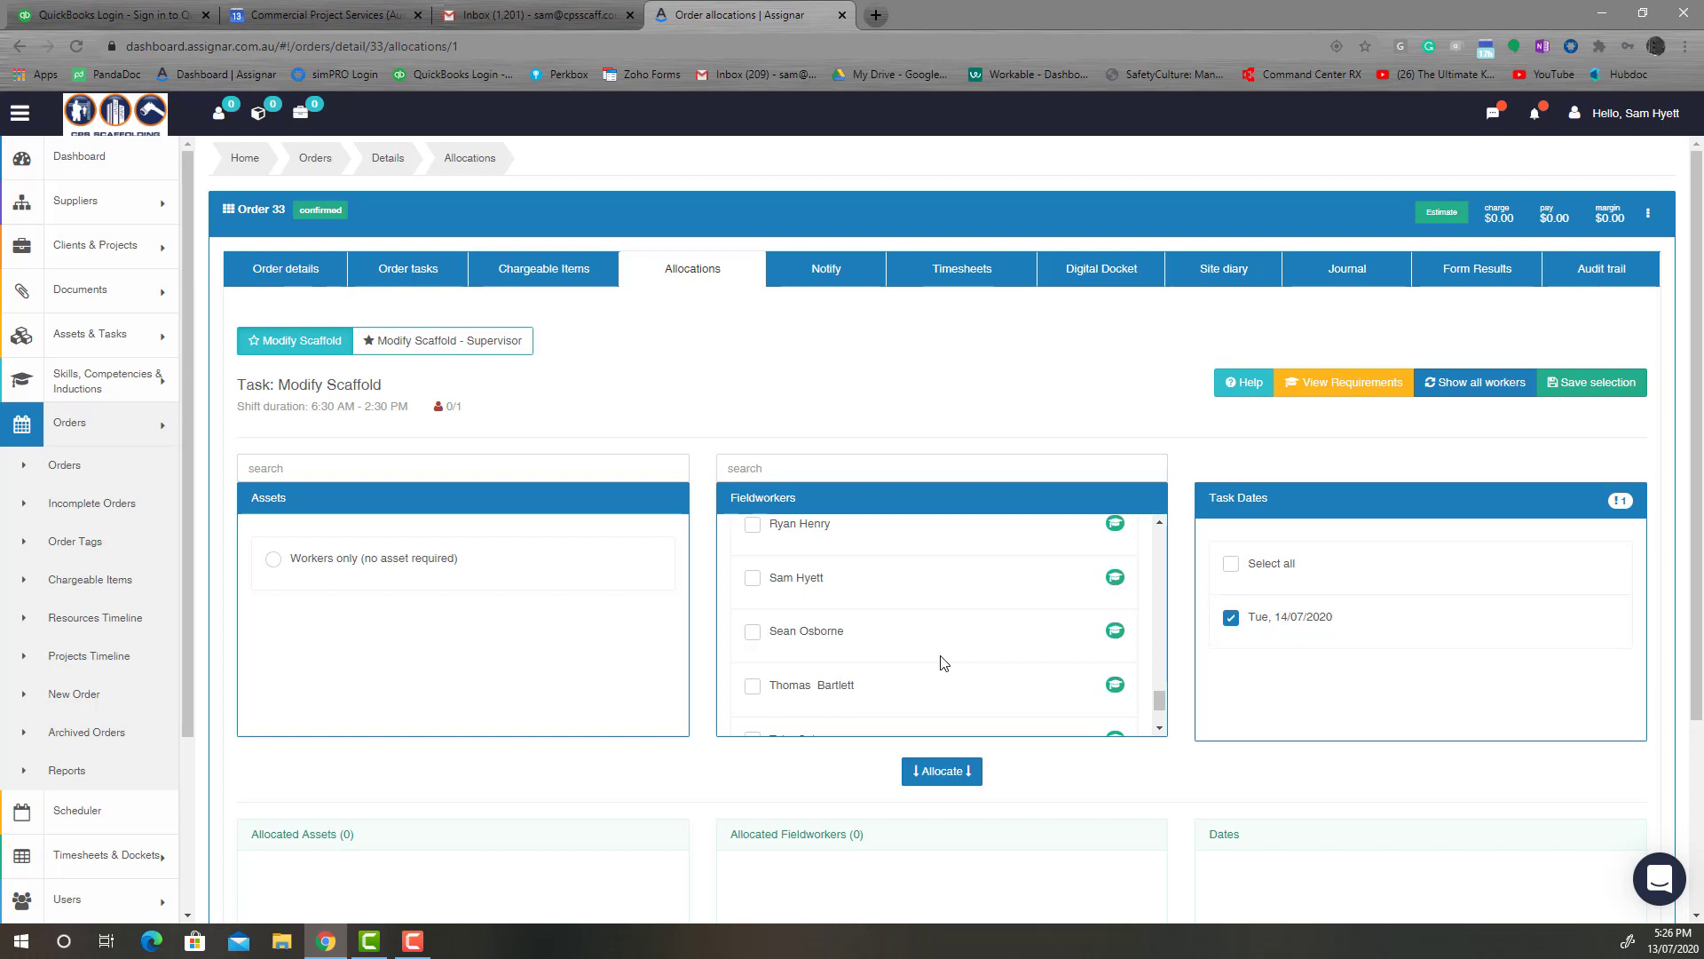
click(753, 579)
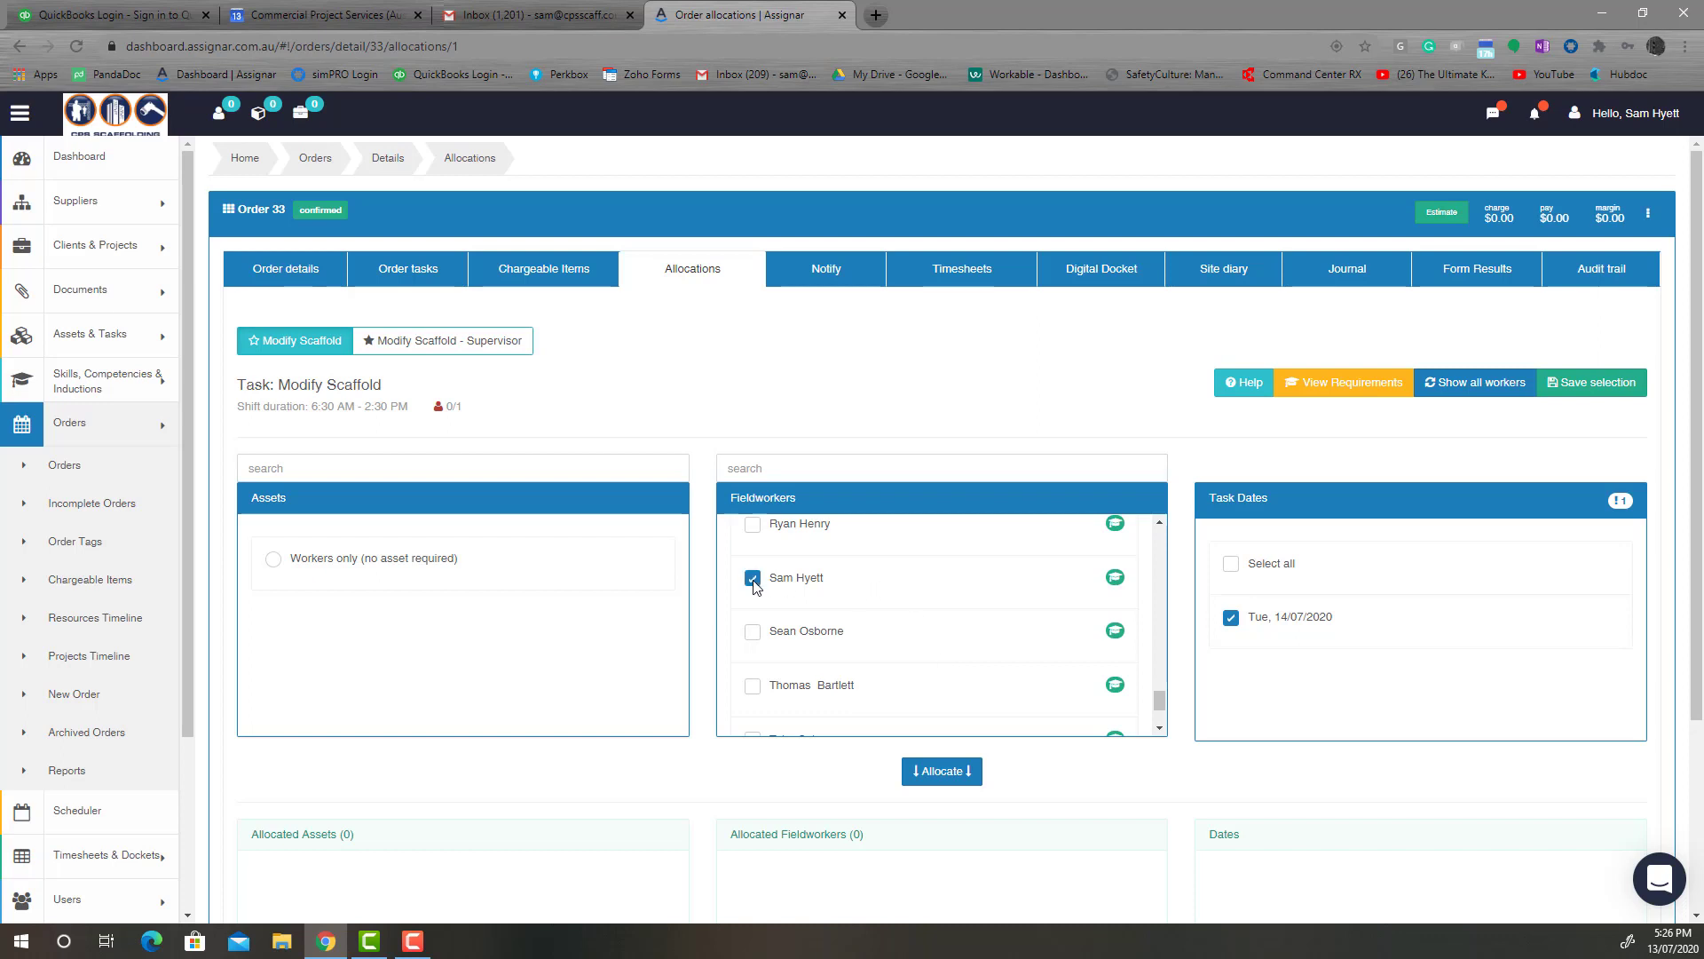
click(948, 770)
scroll(1449, 802, down, 3)
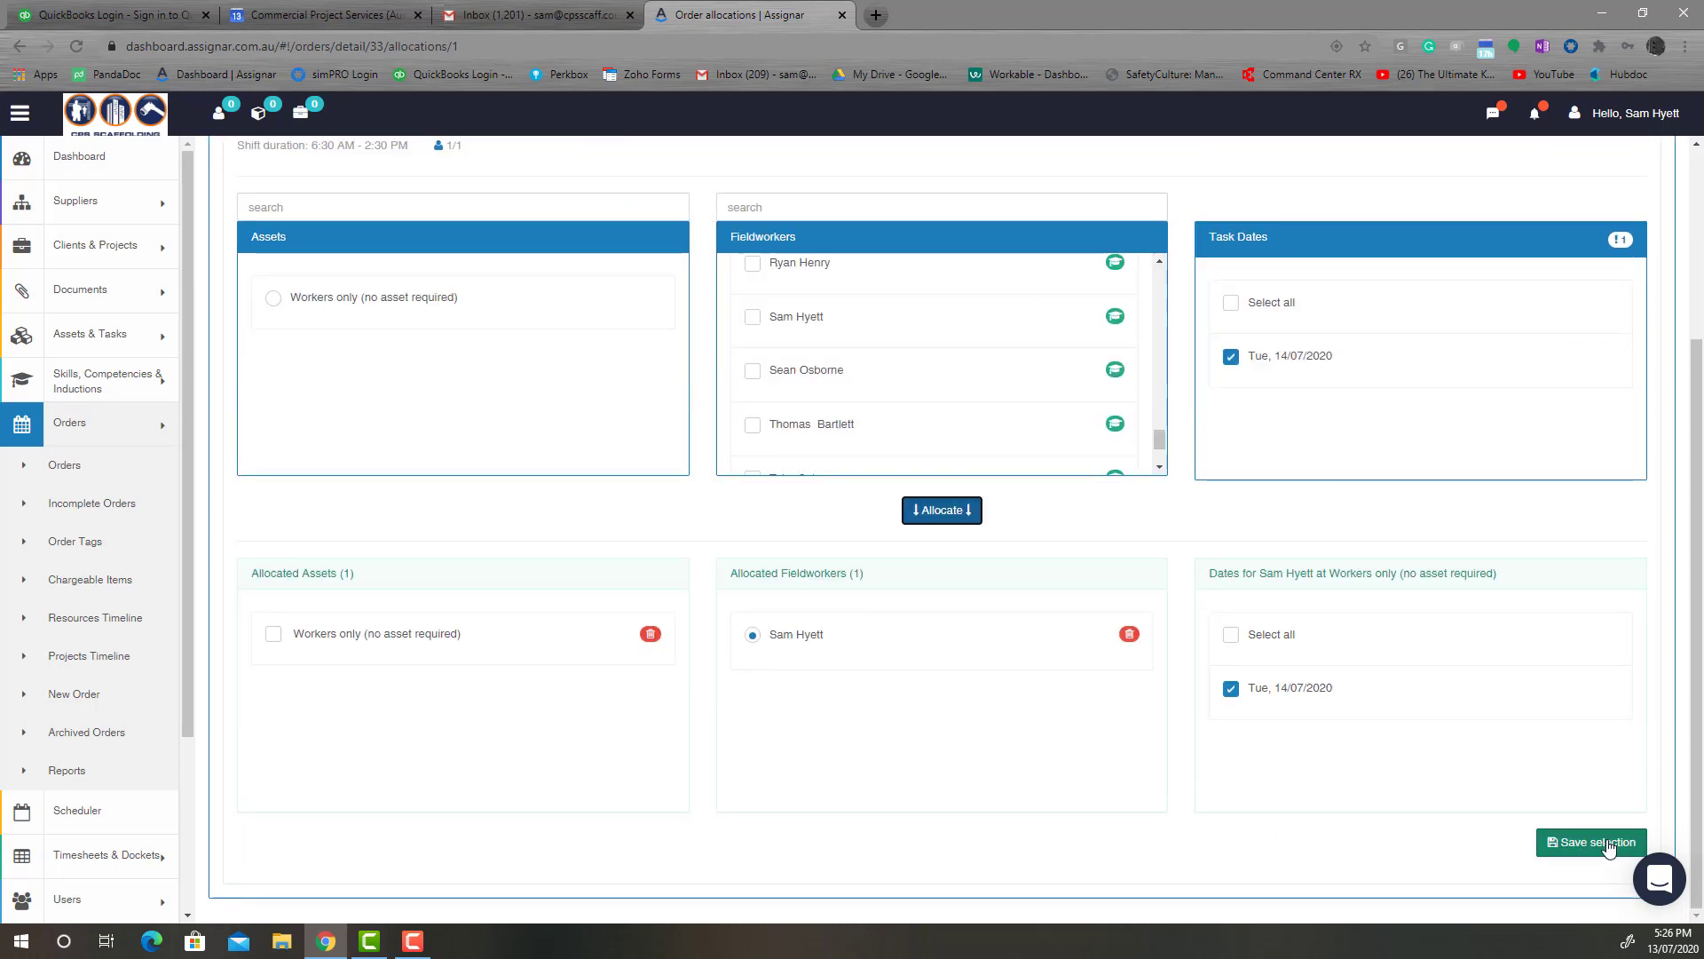
click(1595, 842)
scroll(850, 662, up, 3)
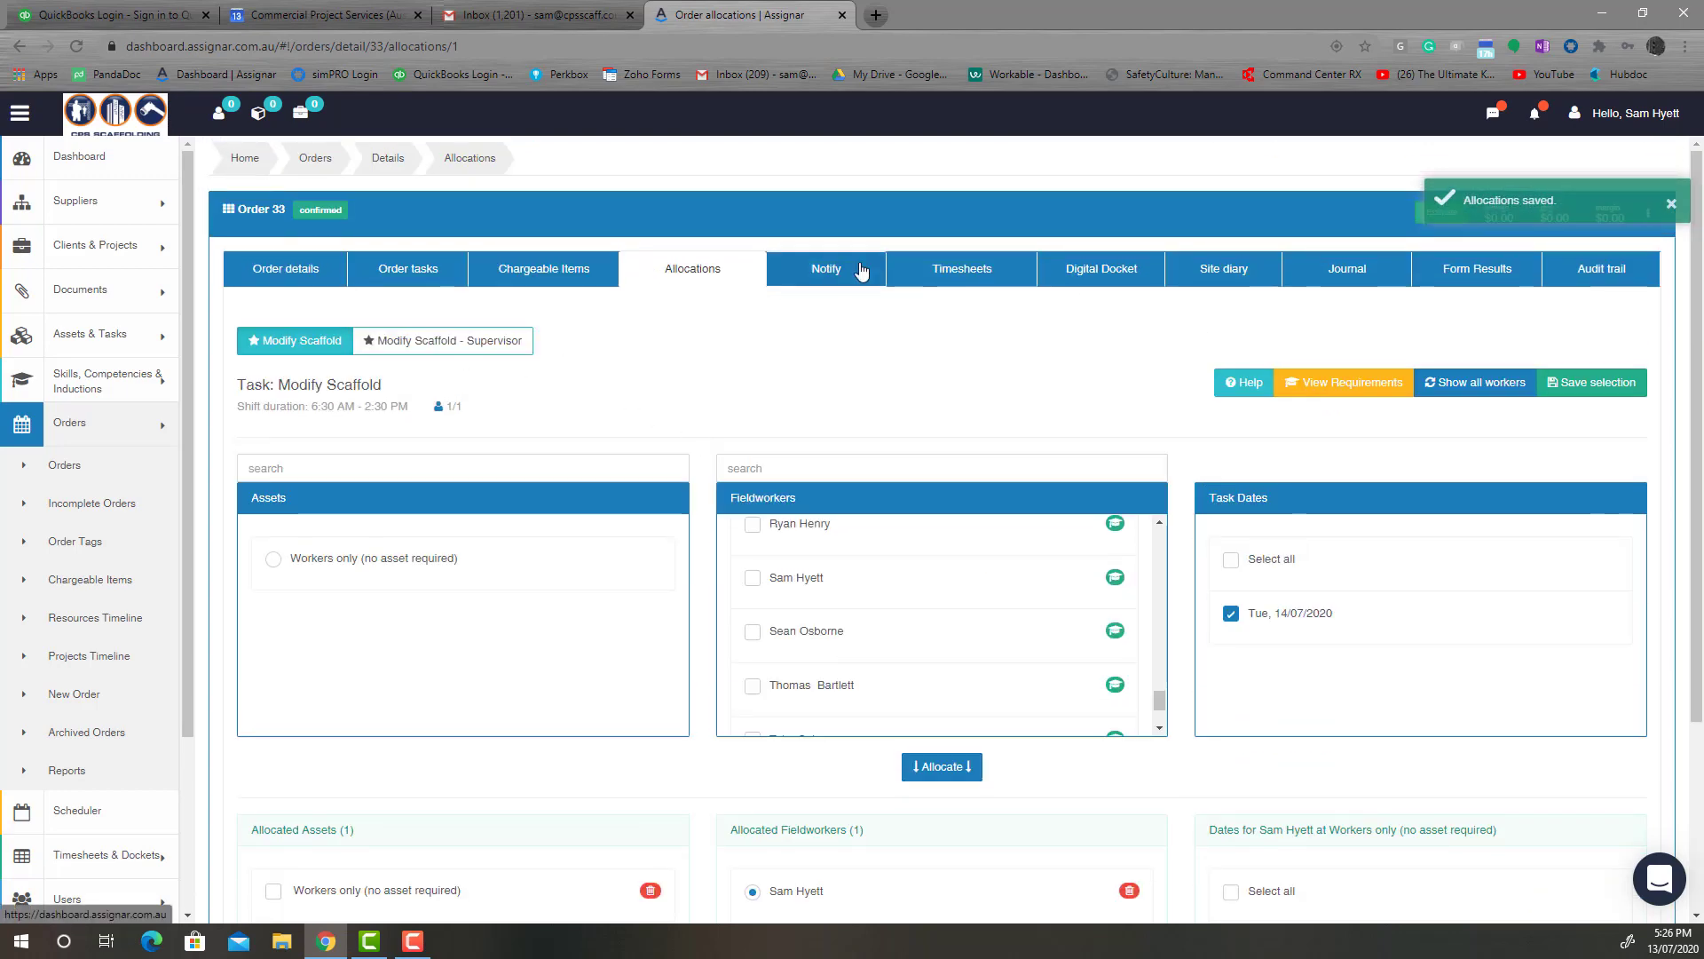
- Send the 06:00 - 15:00 shift's worker an SMS for Tuesday, 14/Jul using the Shift alert template
click(825, 270)
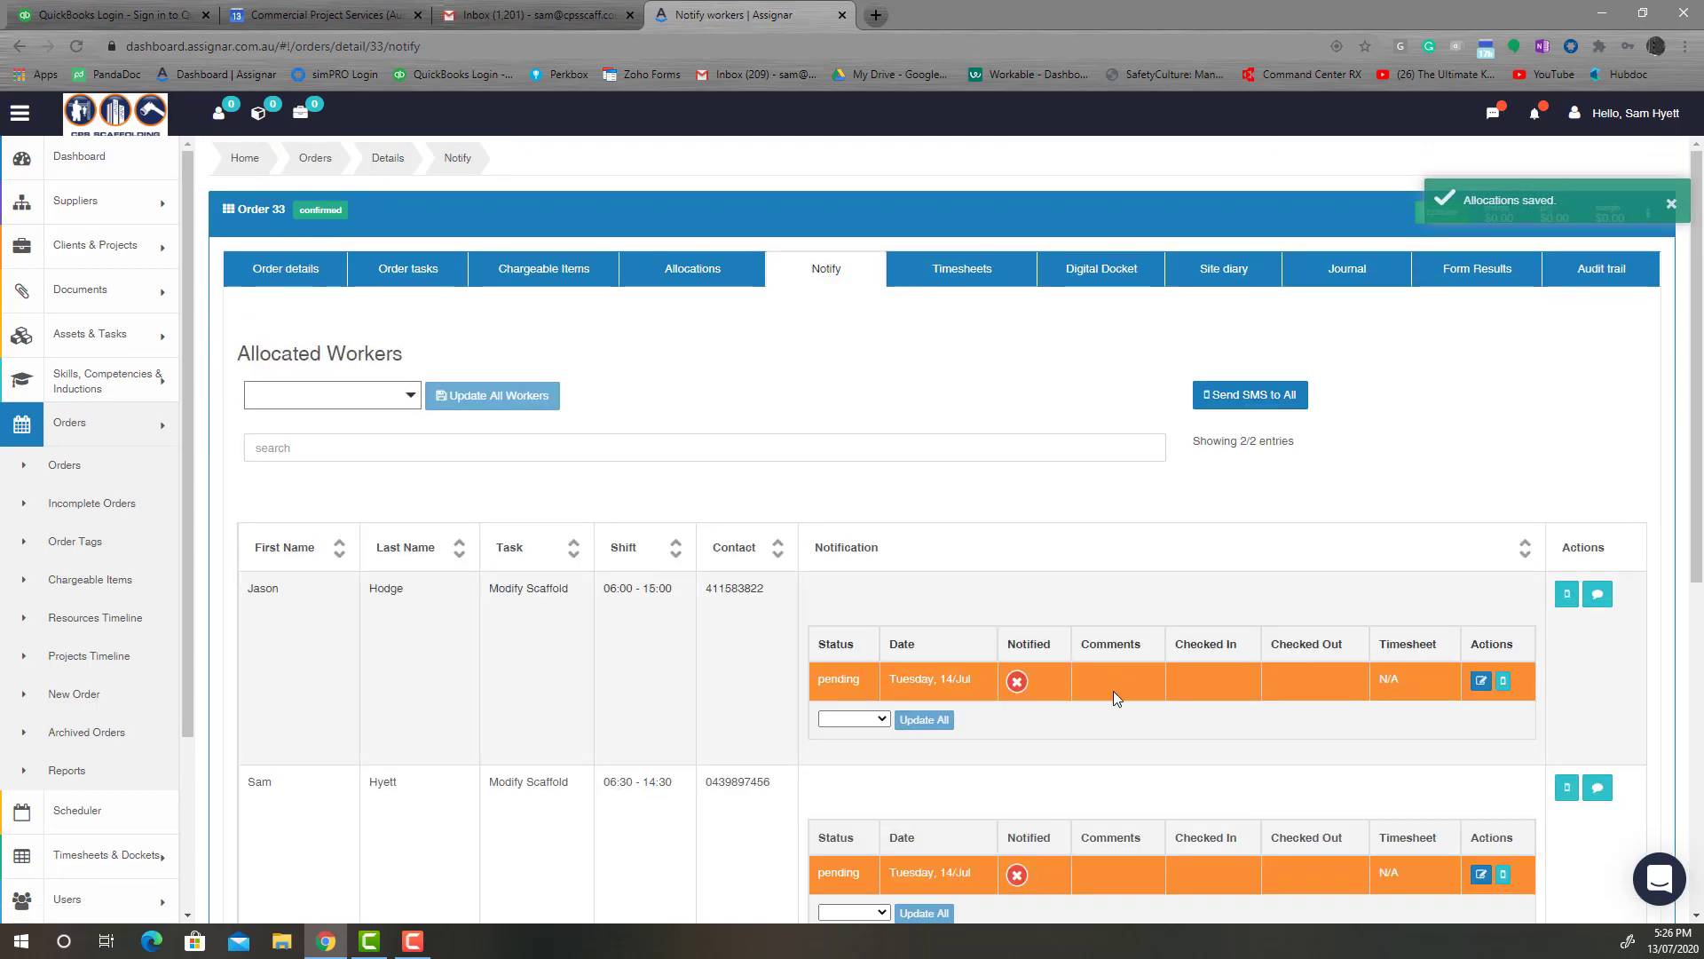
scroll(1113, 691, down, 3)
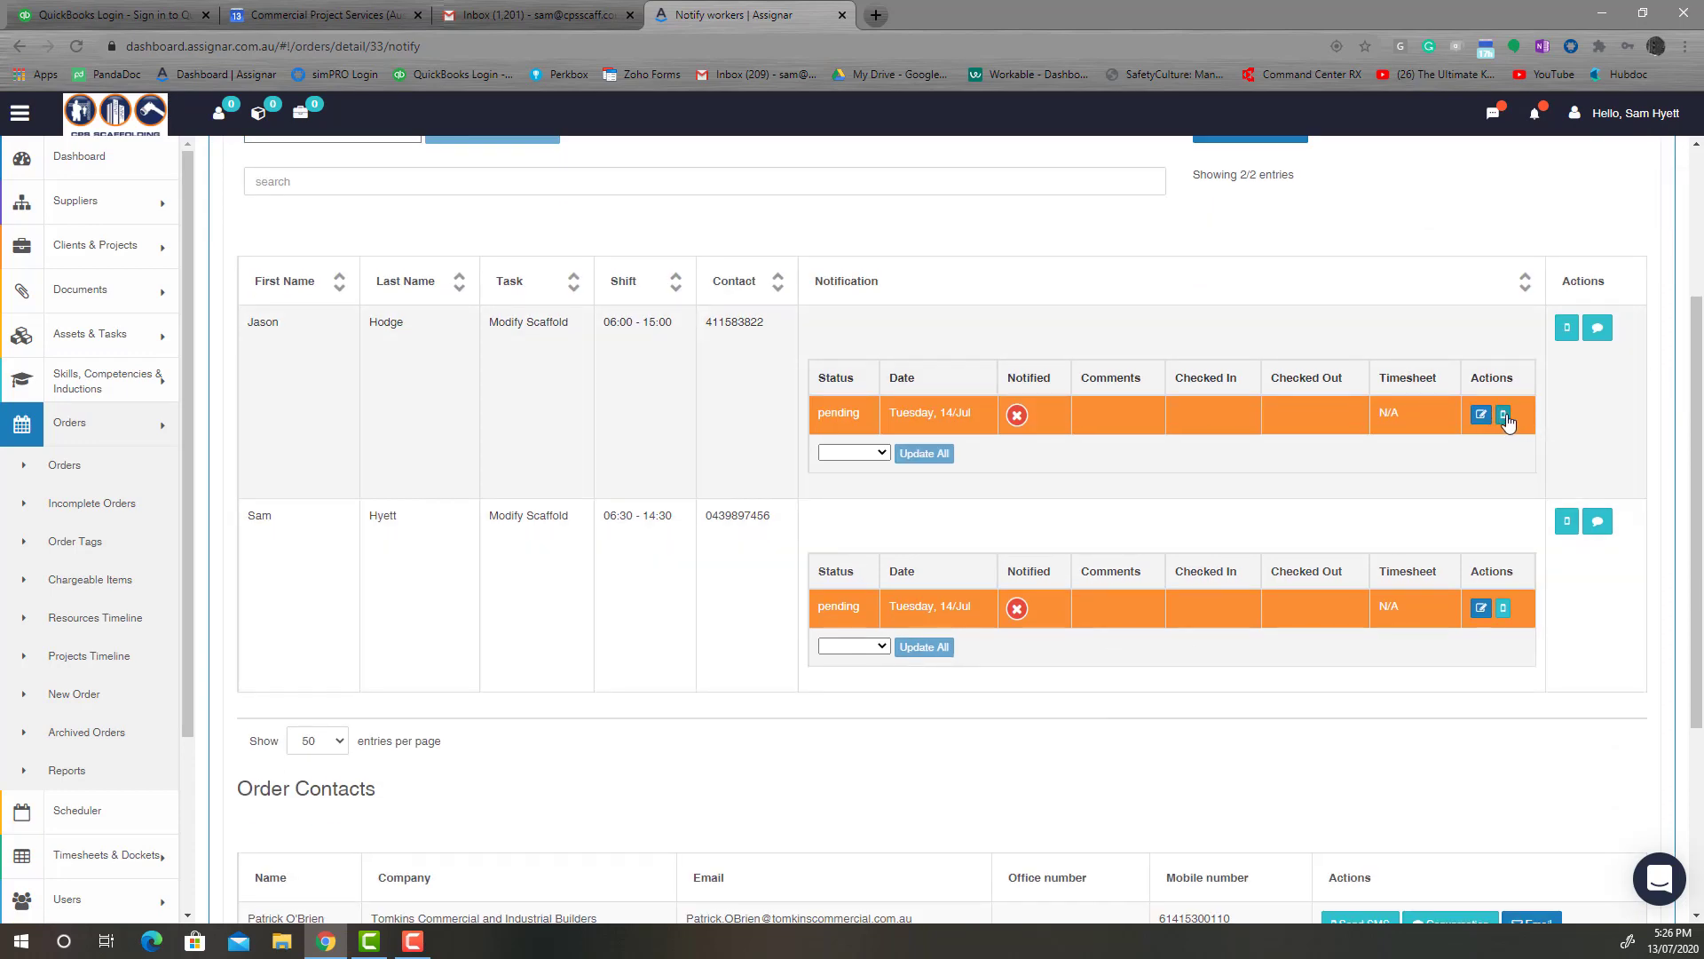
click(1504, 417)
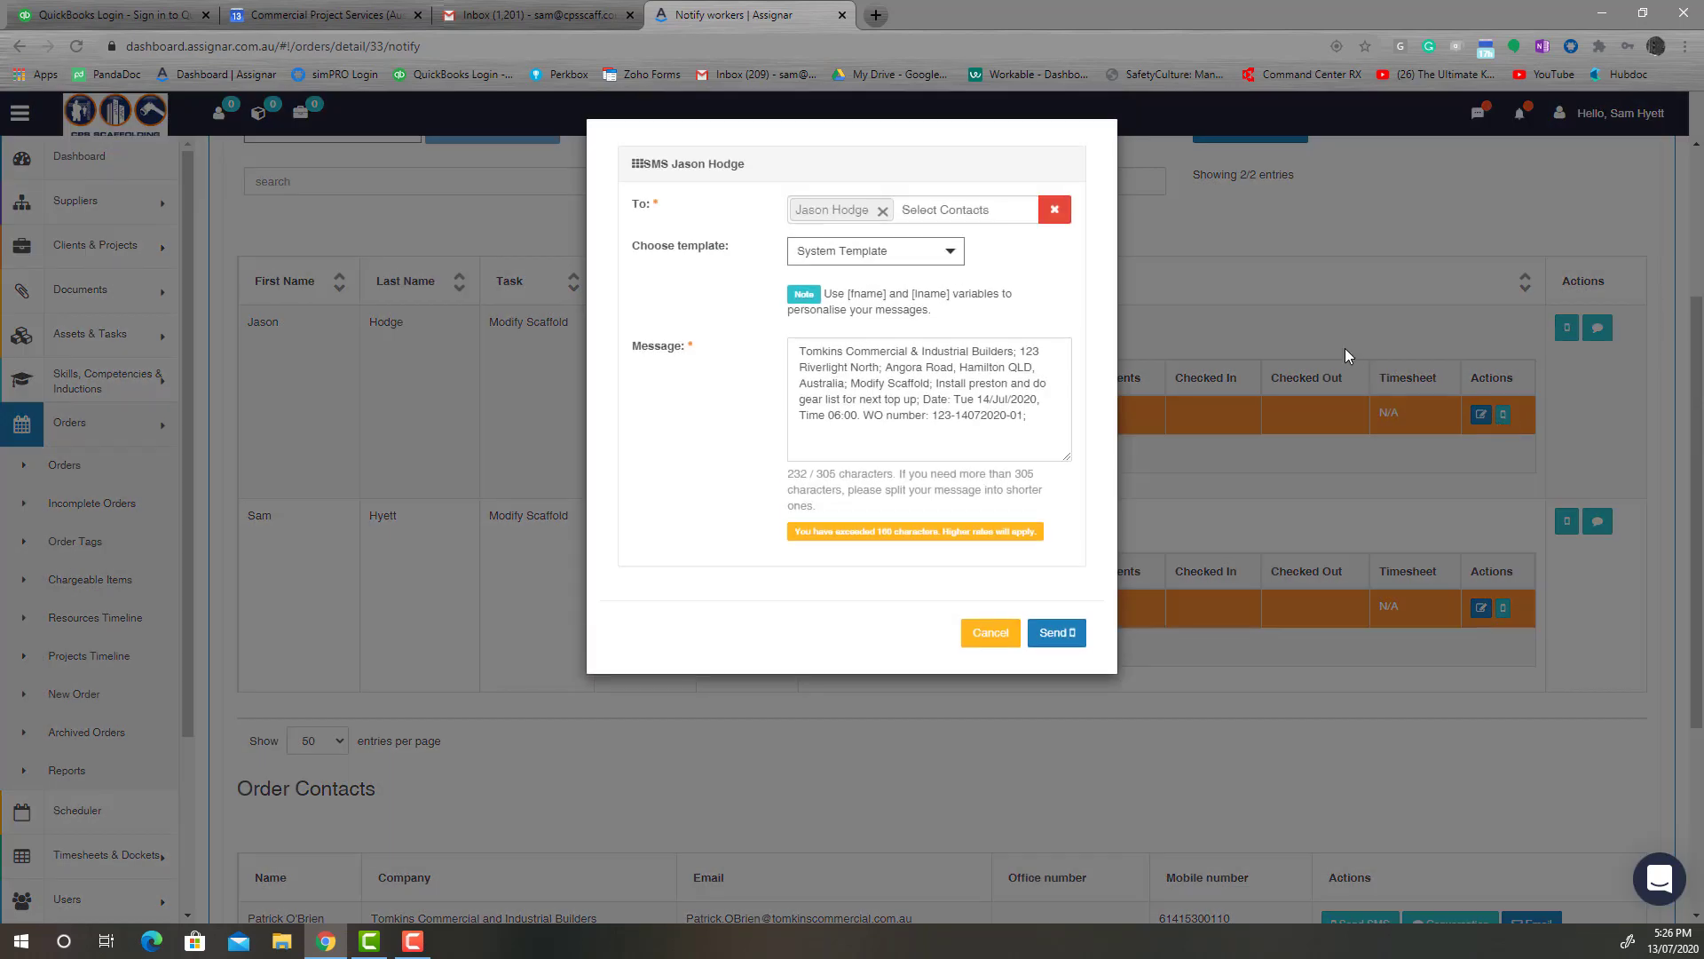
click(919, 254)
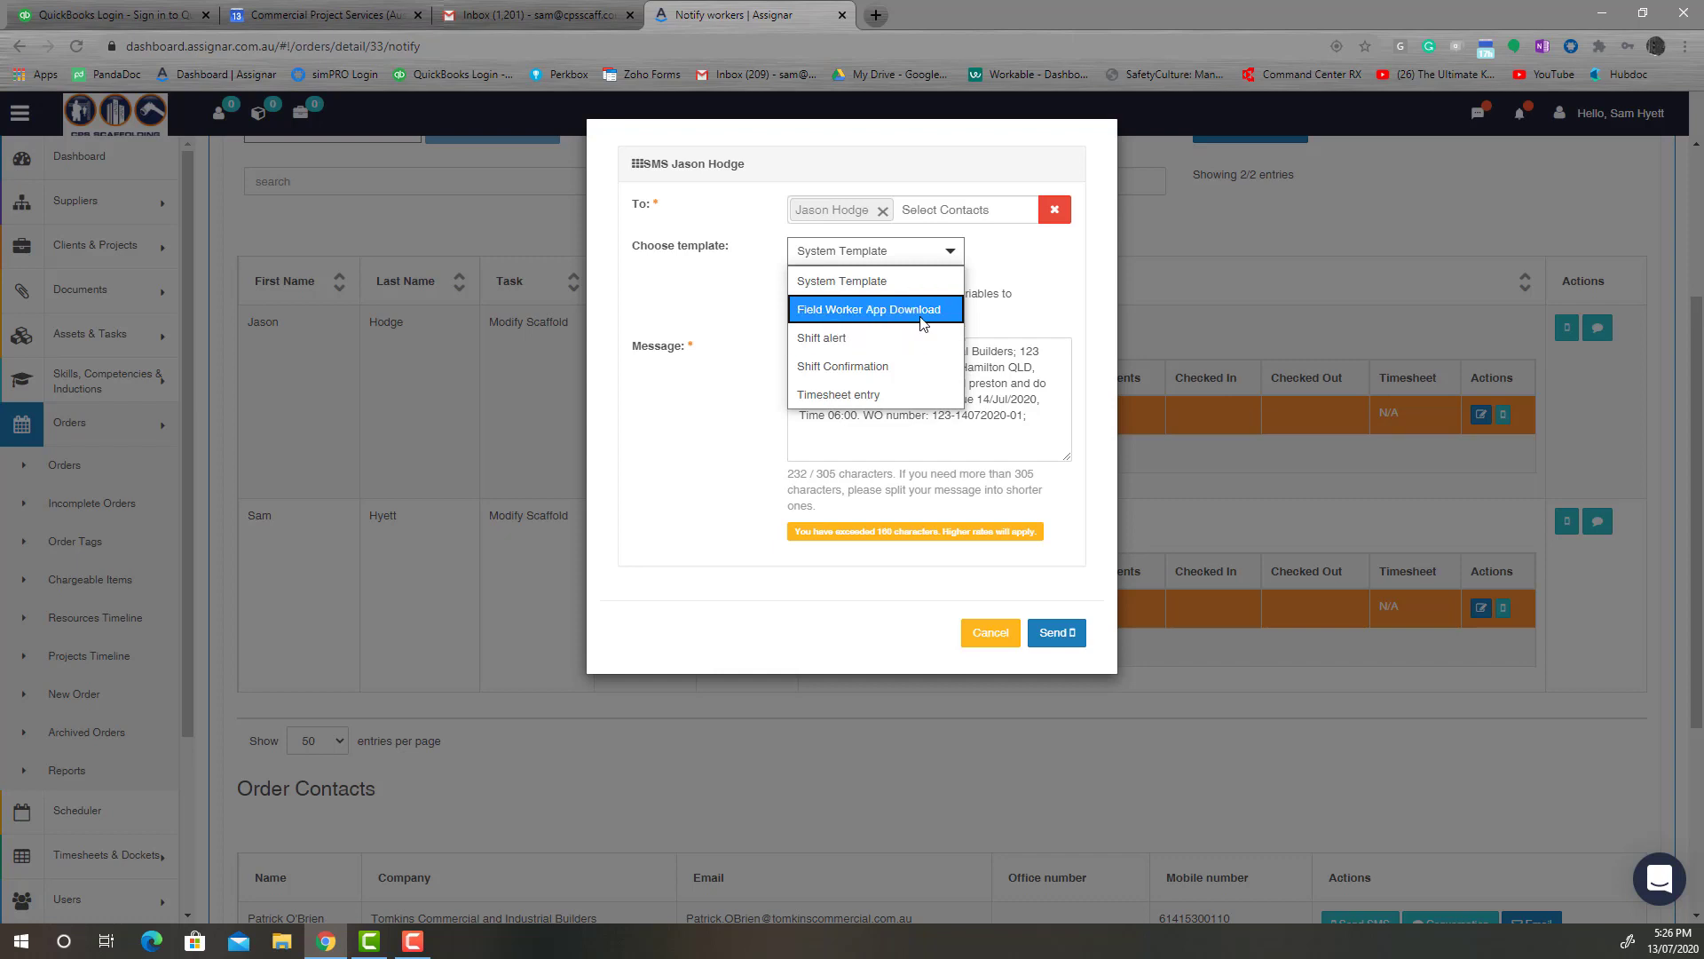
click(911, 338)
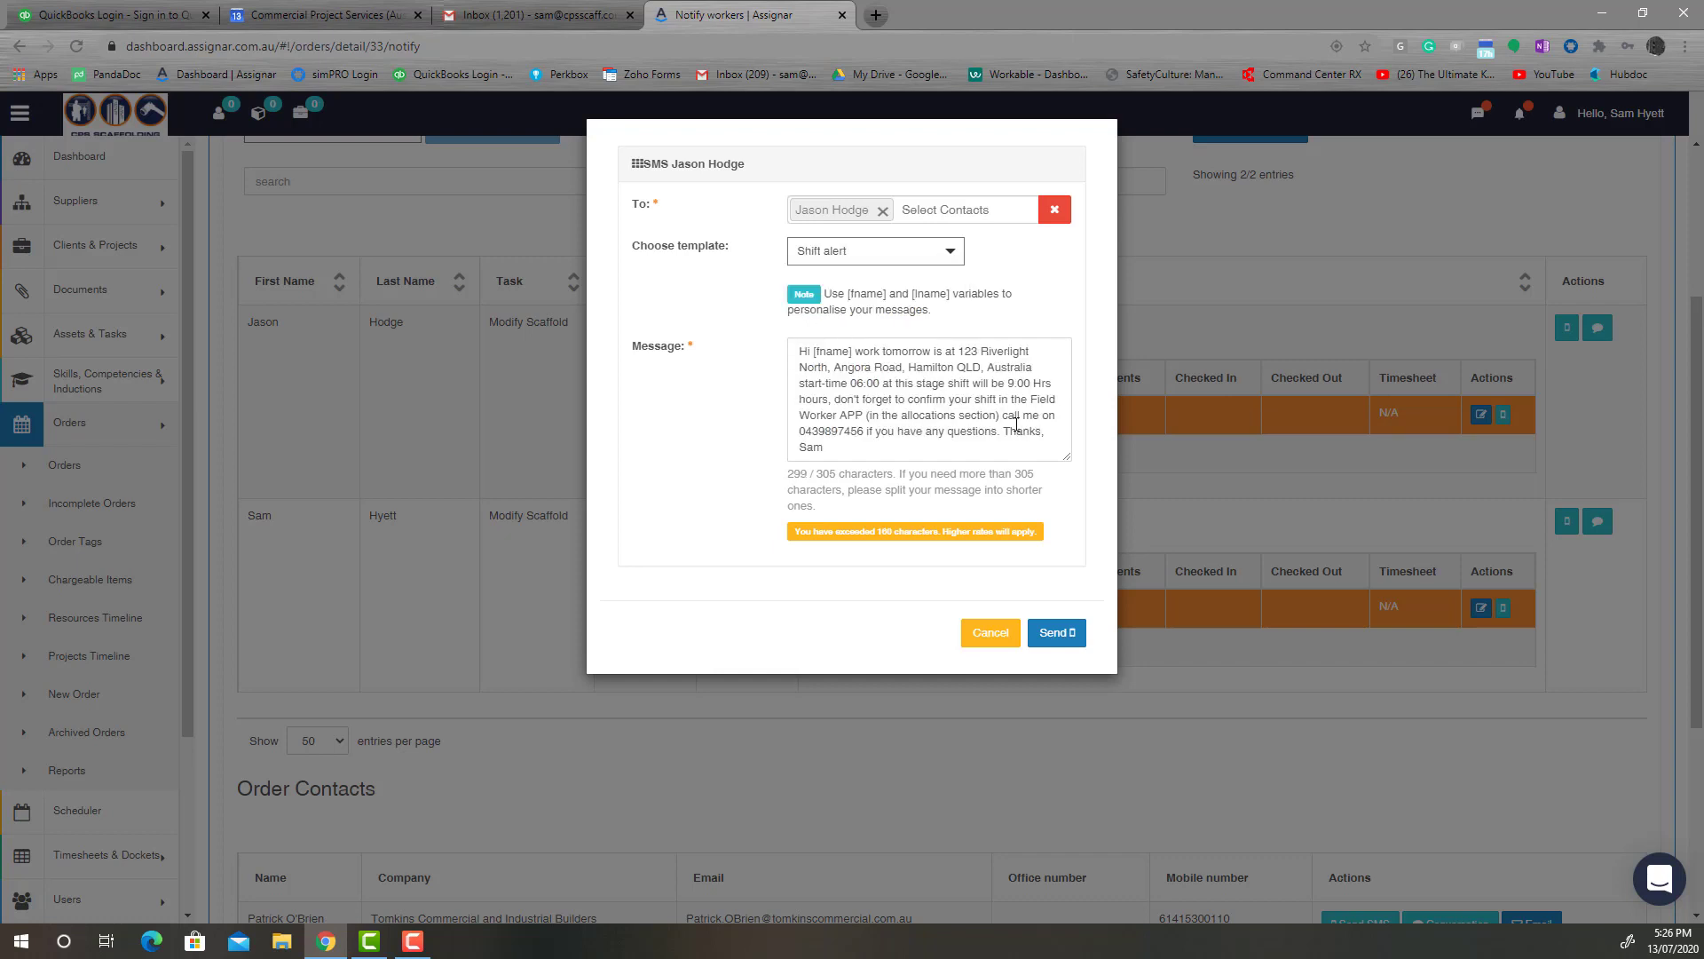
click(1067, 641)
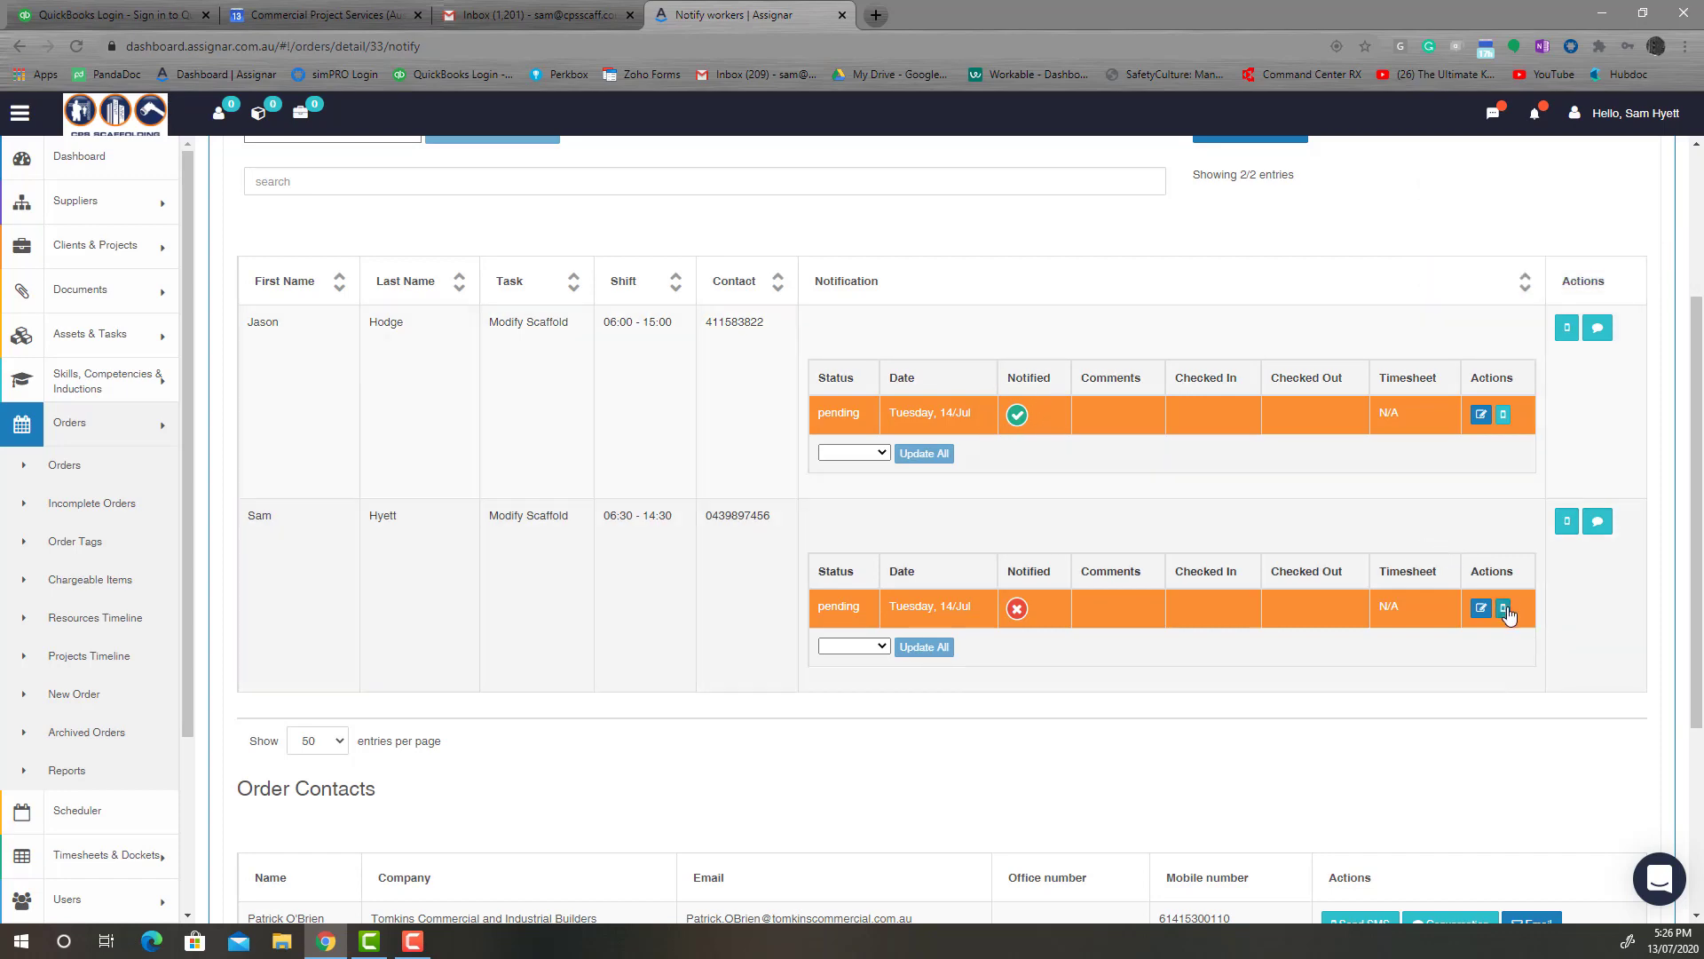
- Send the 06:30 - 14:30 shift's worker an SMS for Tuesday, 14/Jul using the Shift alert template
click(1503, 608)
click(937, 258)
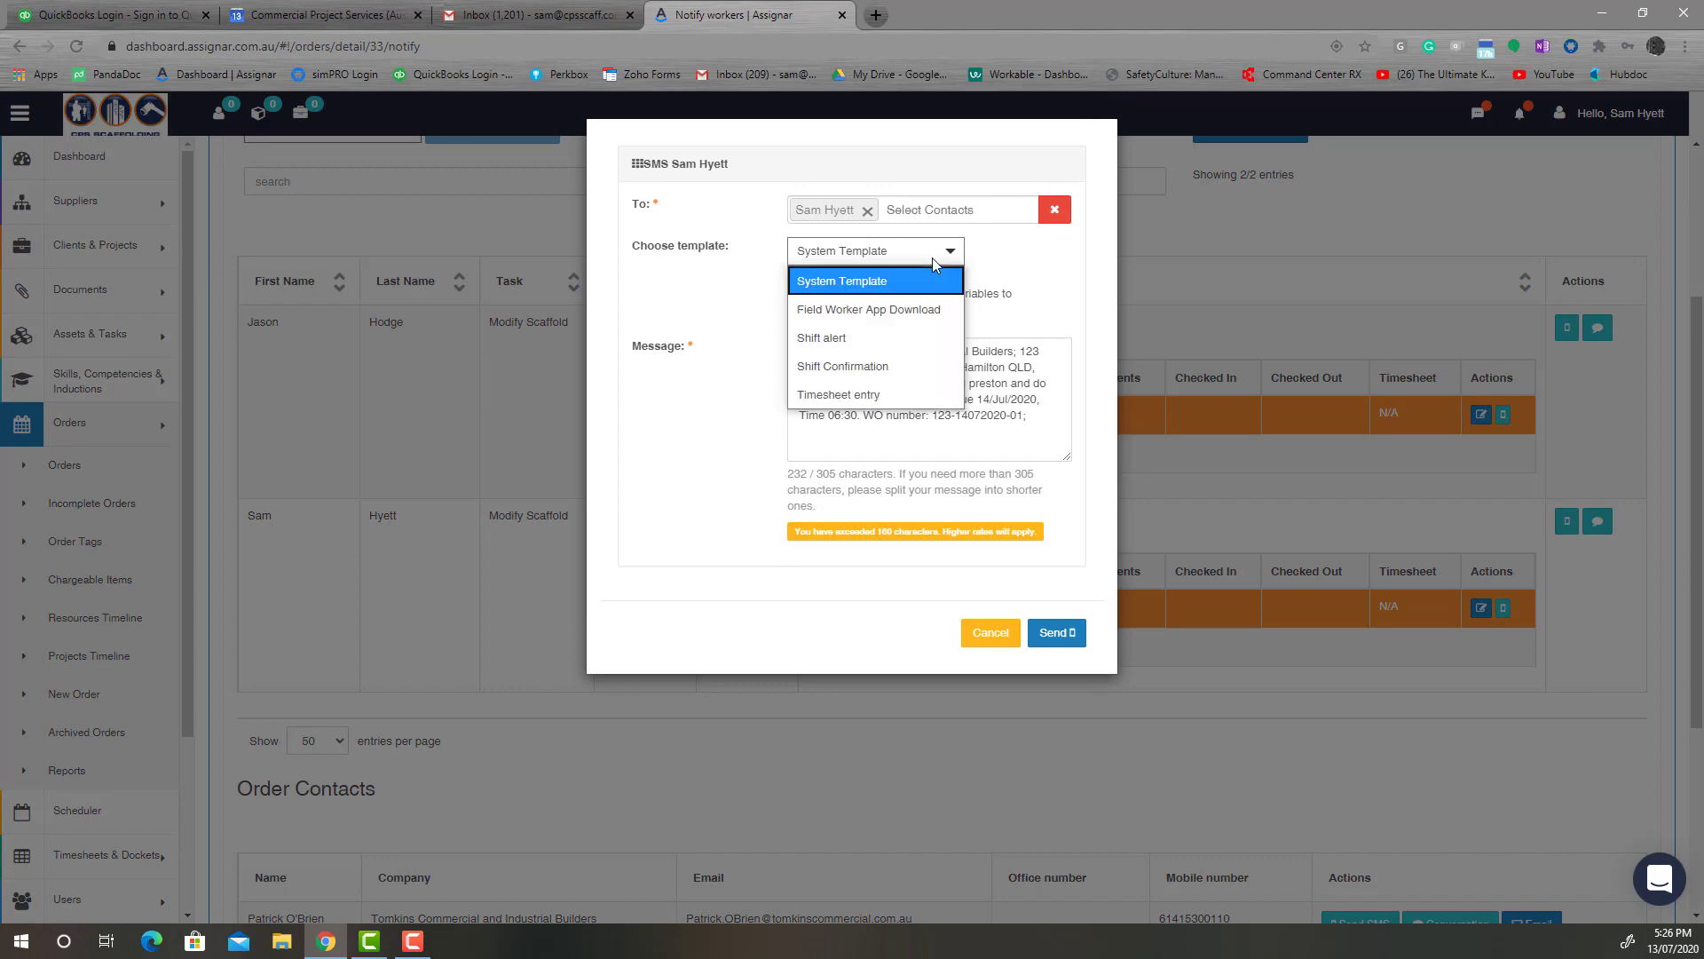
click(895, 340)
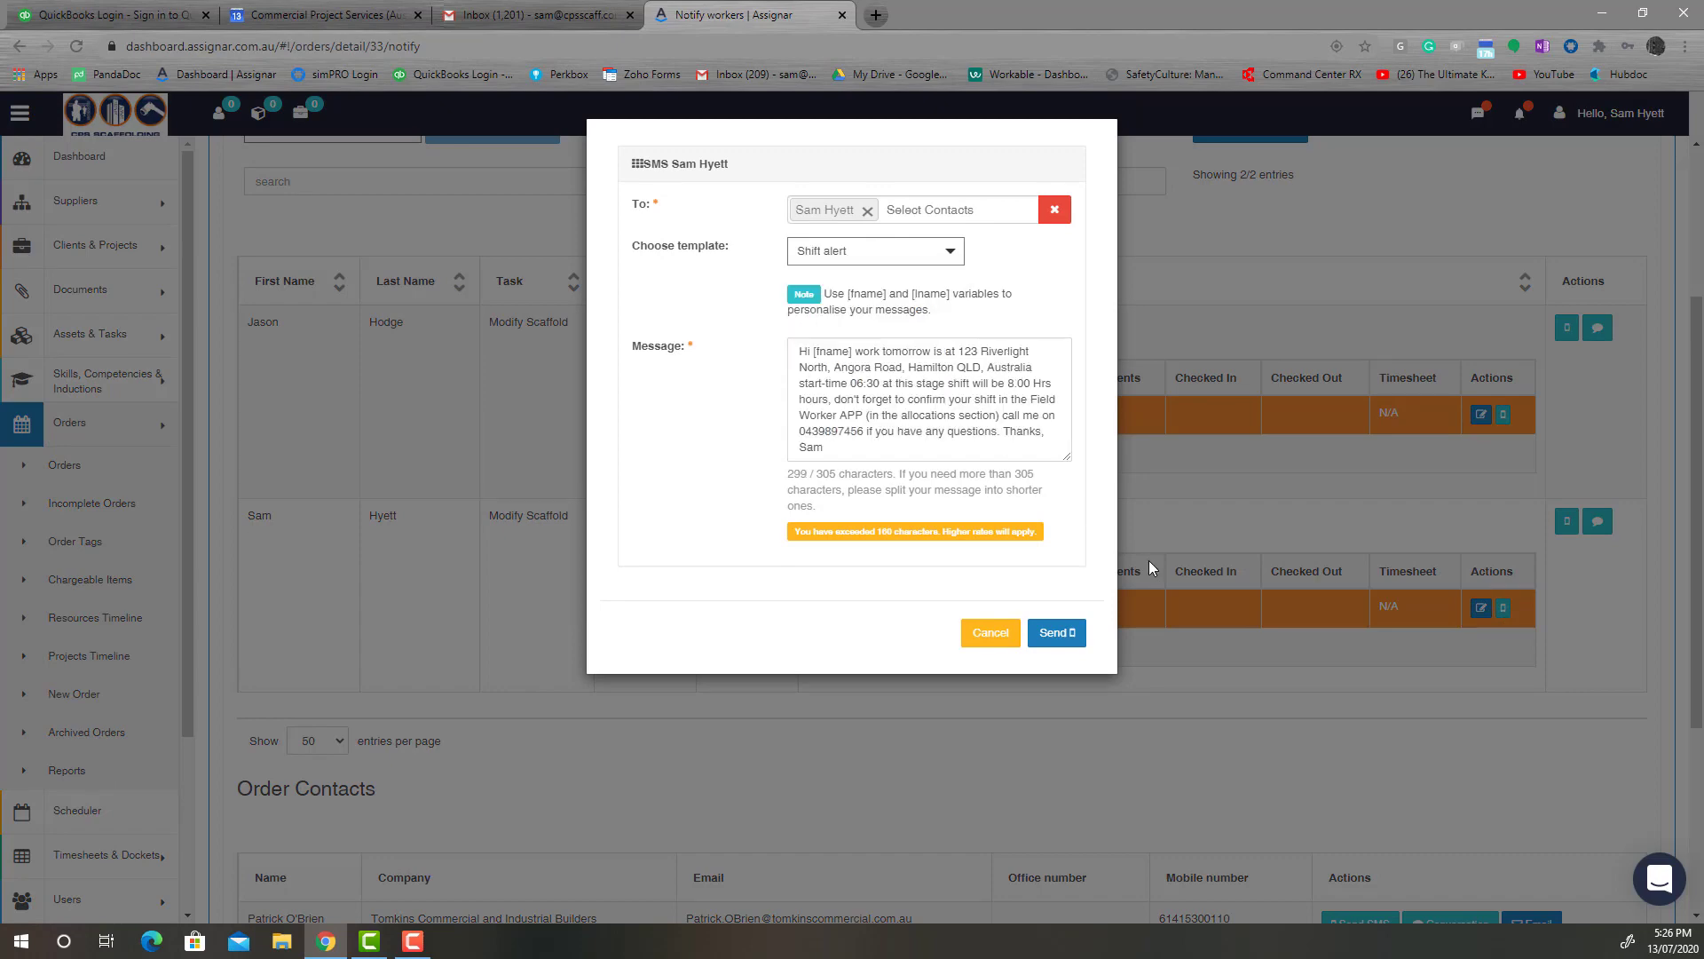
click(1079, 633)
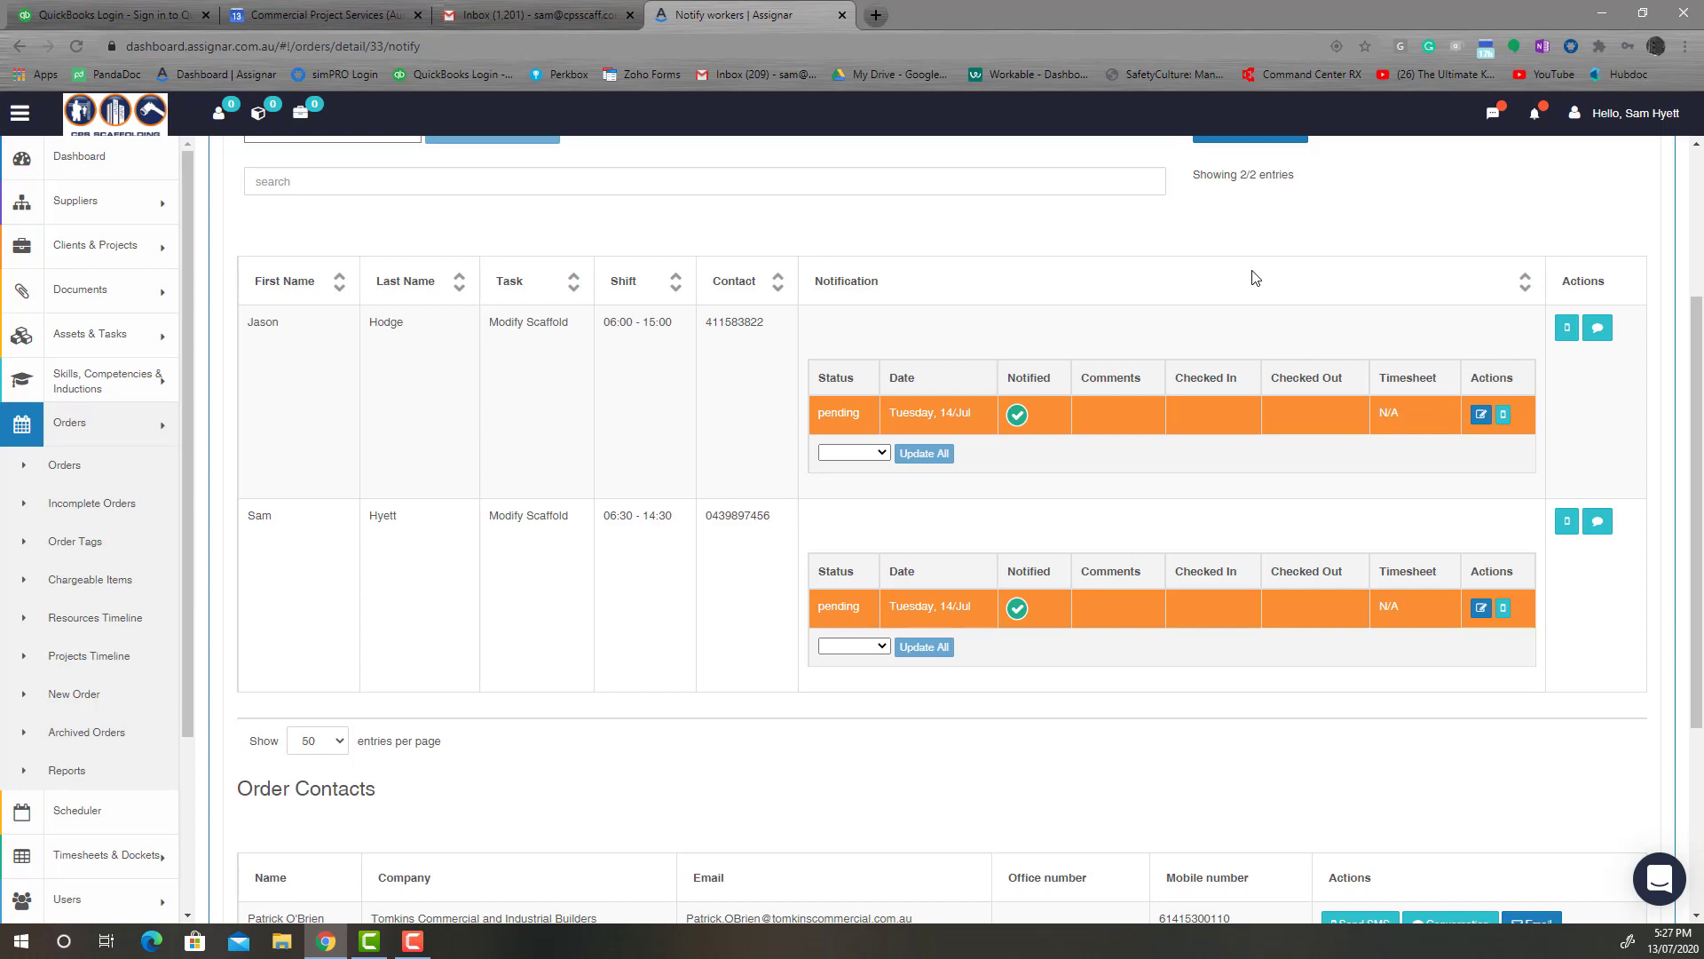
- Reload the order's notification page and check the workers' shift statuses and the order contacts
scroll(349, 221, up, 3)
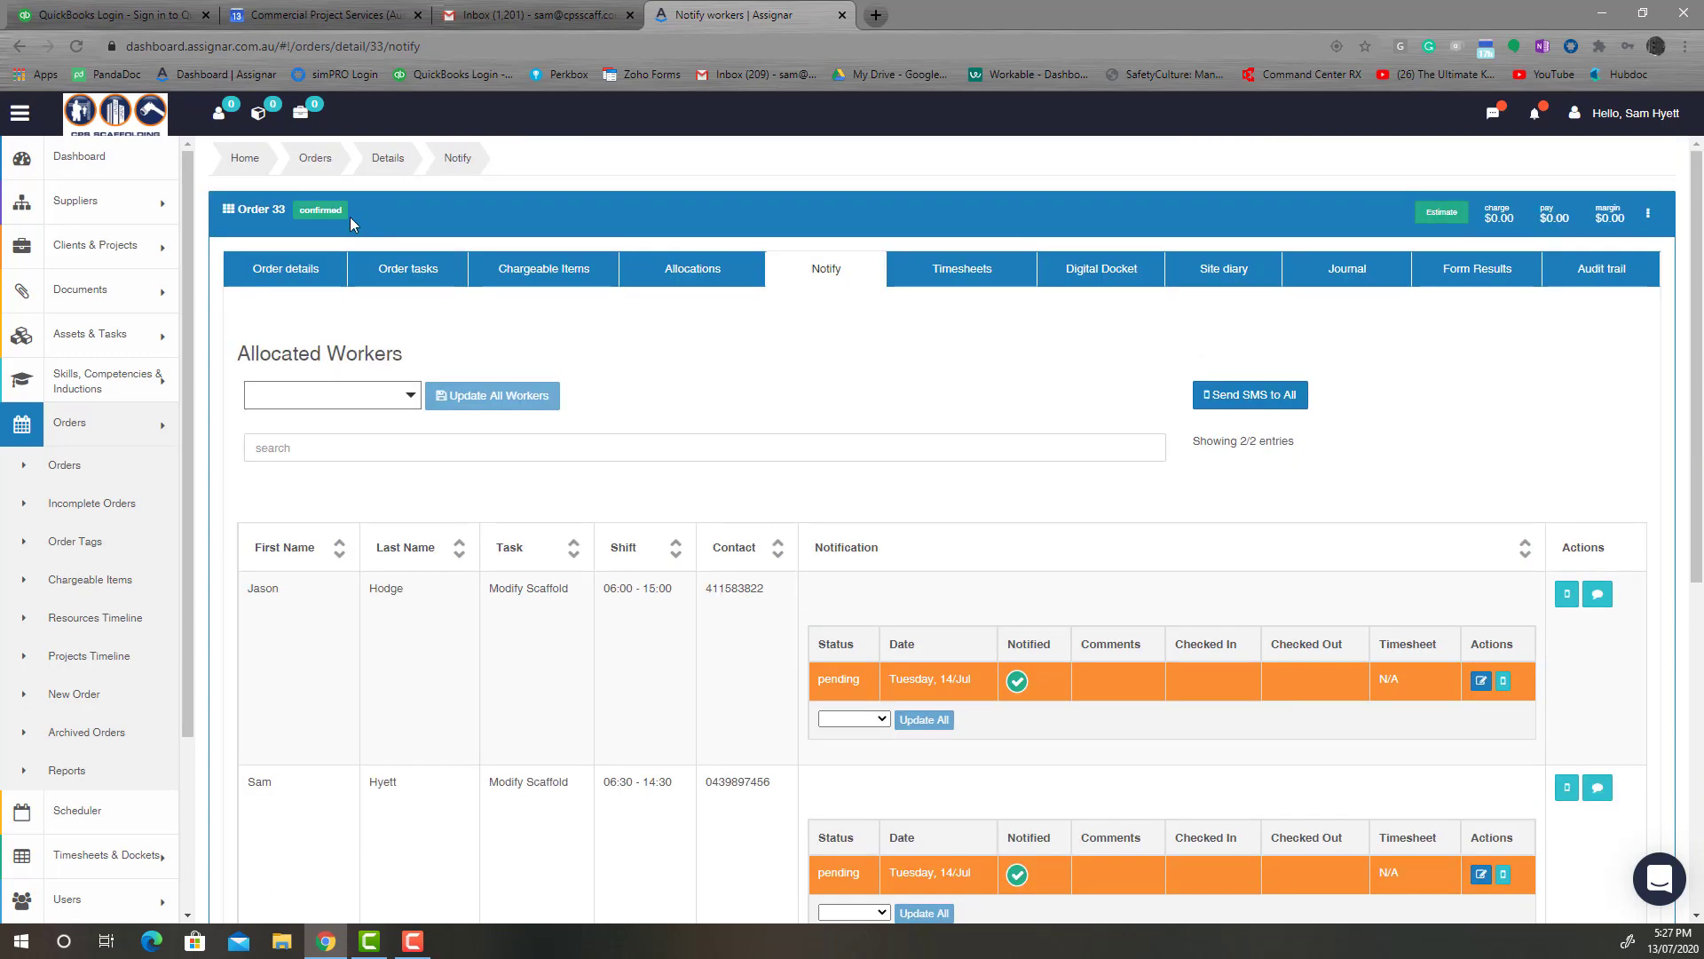
click(76, 46)
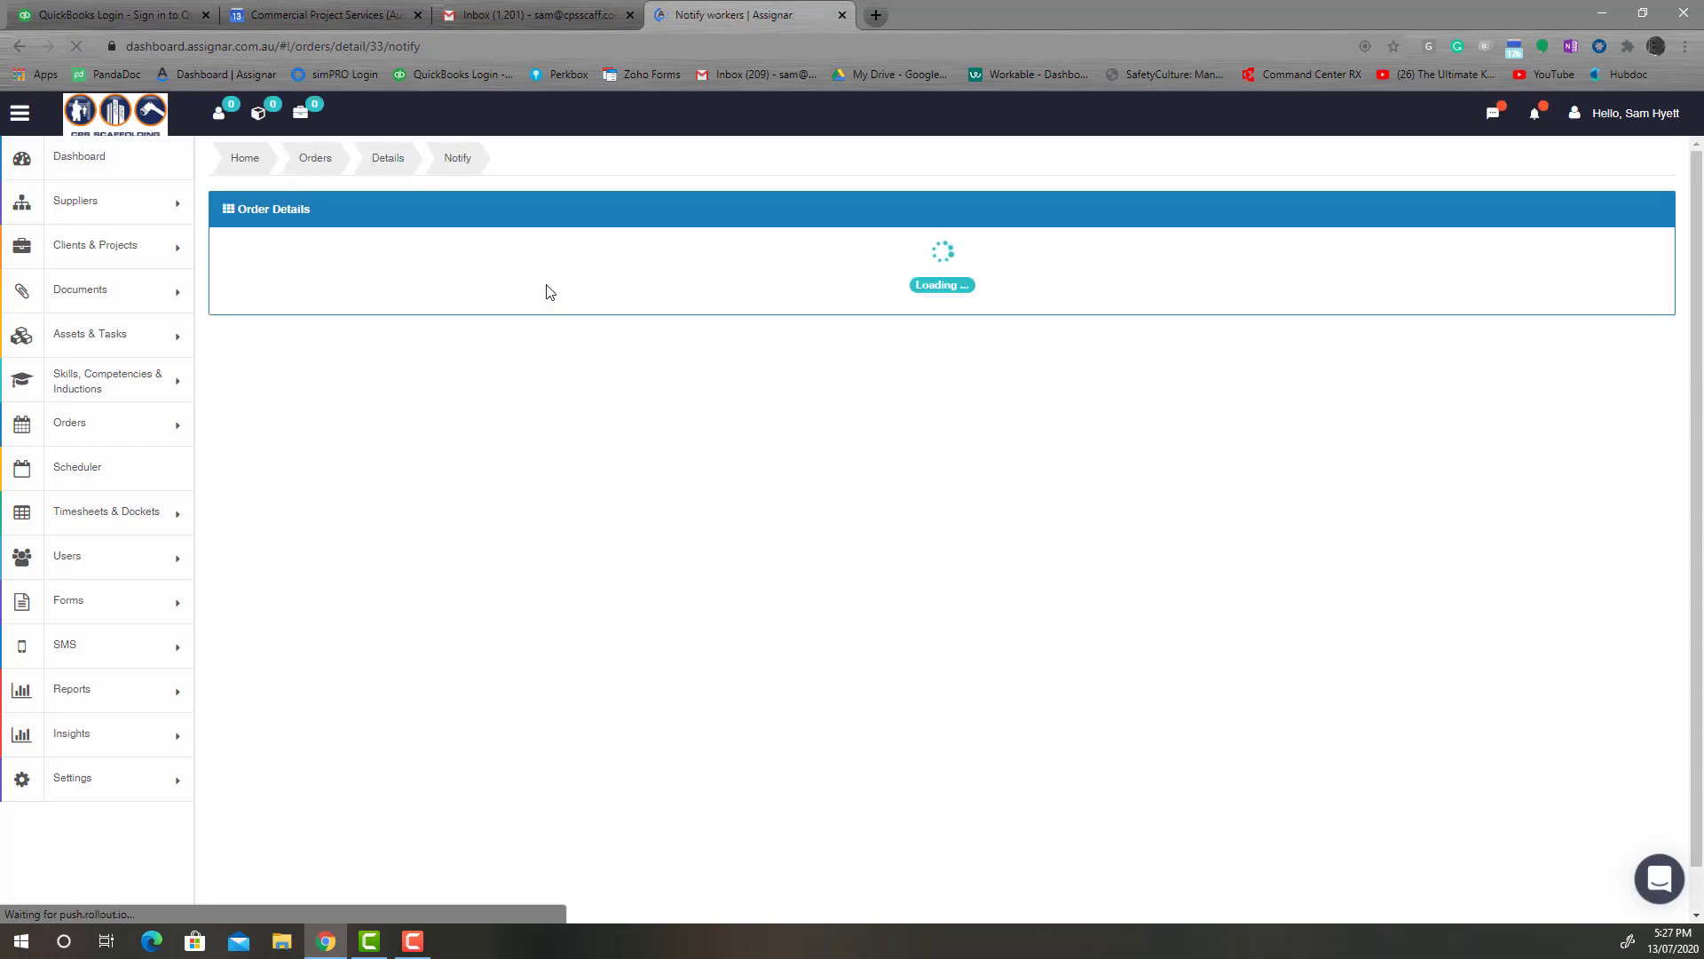
scroll(936, 437, down, 4)
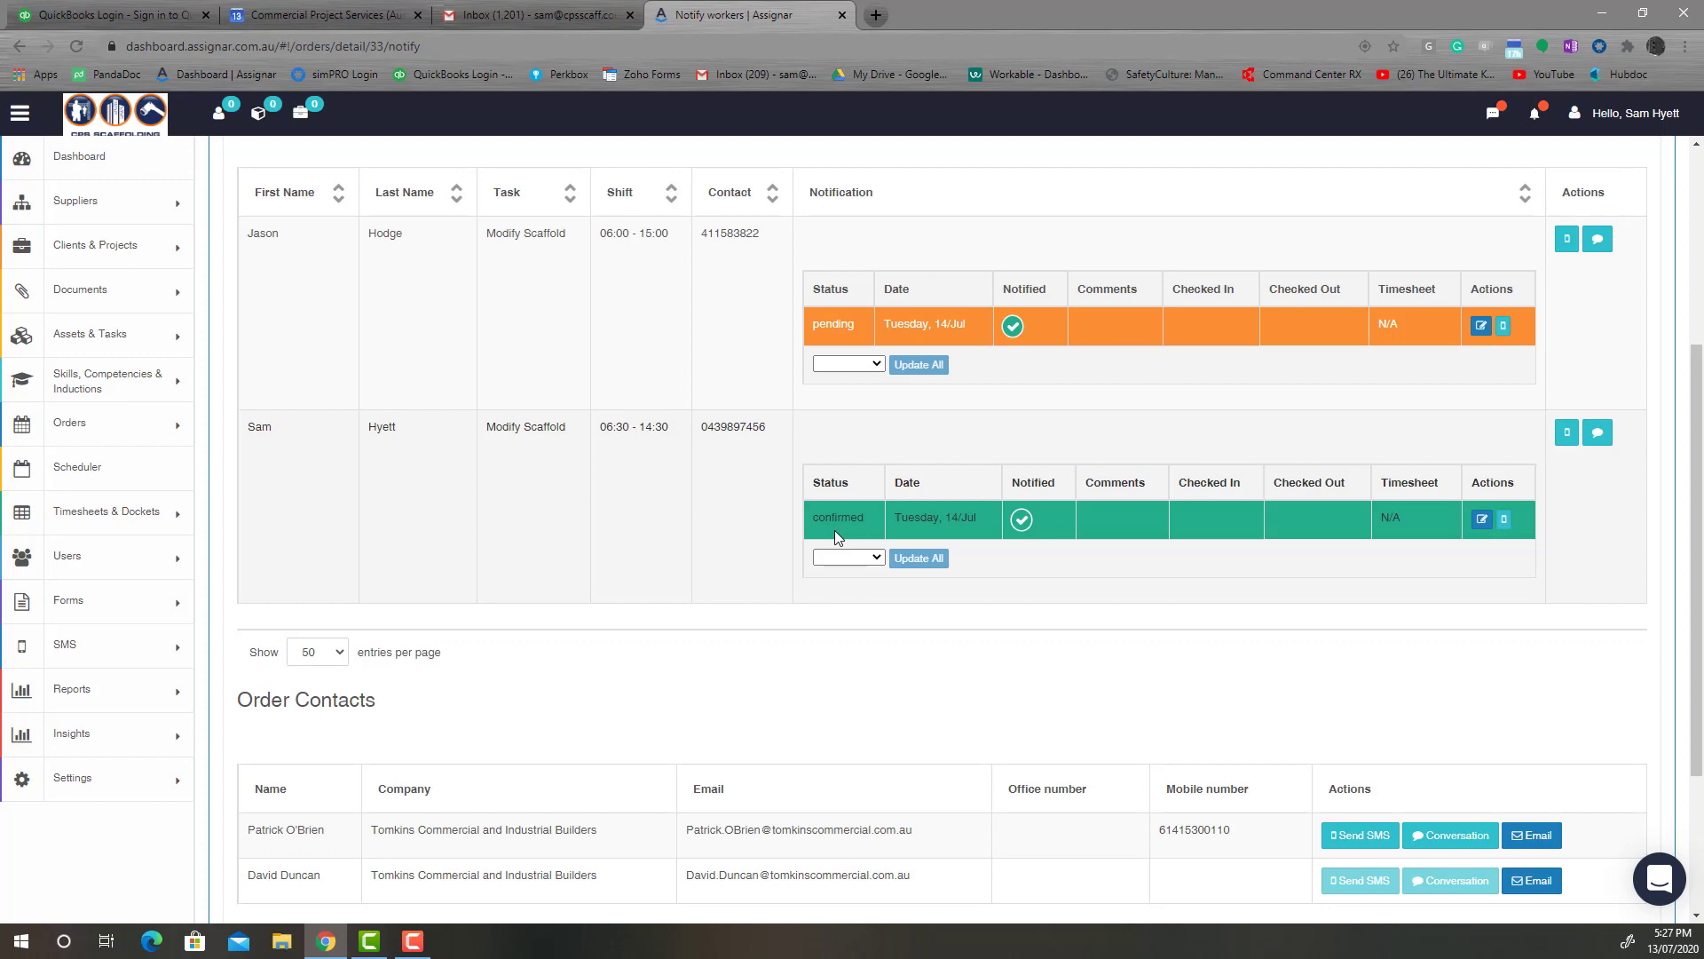
scroll(1120, 672, down, 3)
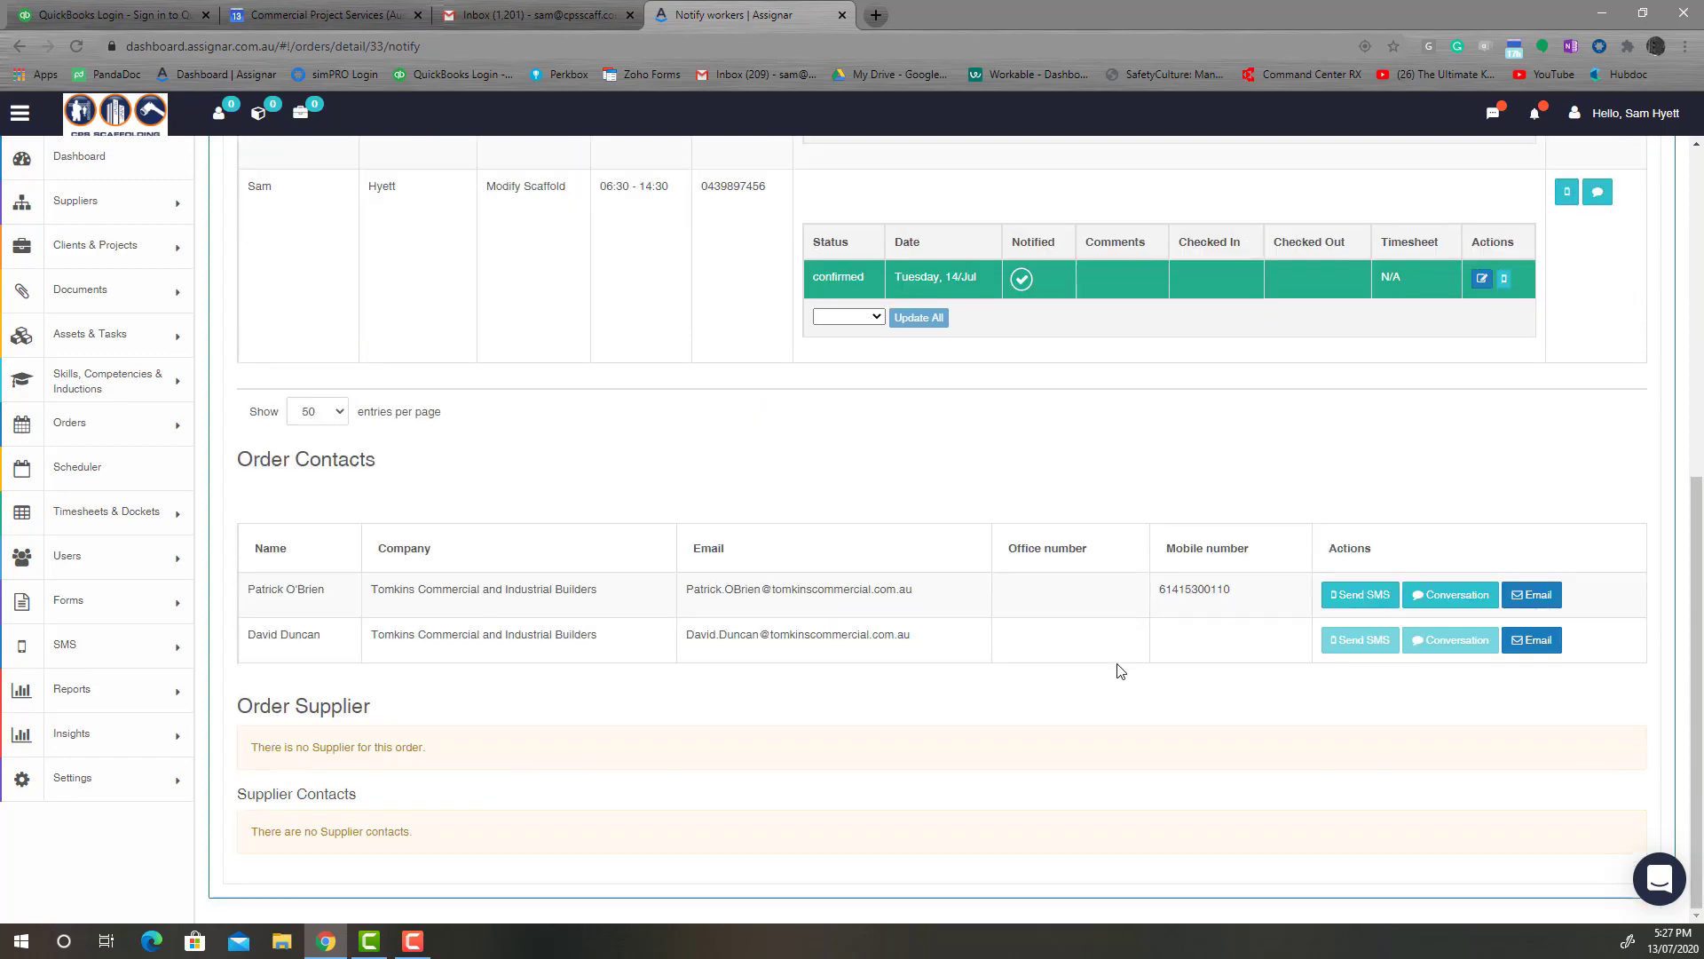
scroll(1120, 672, up, 7)
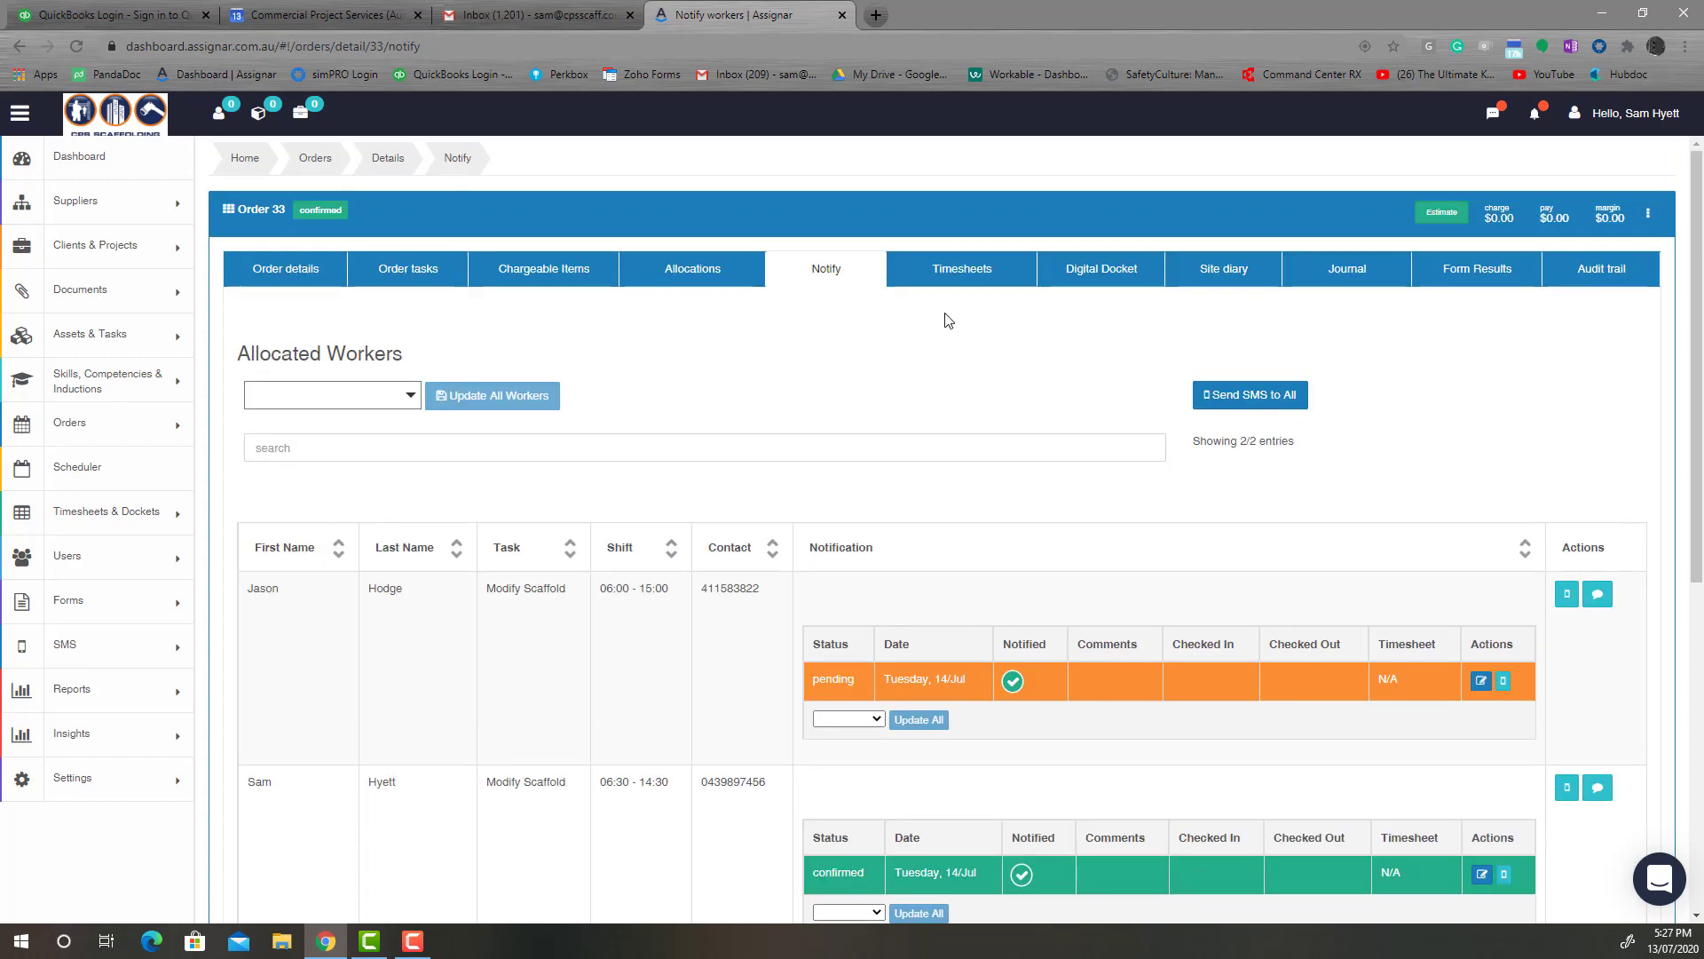